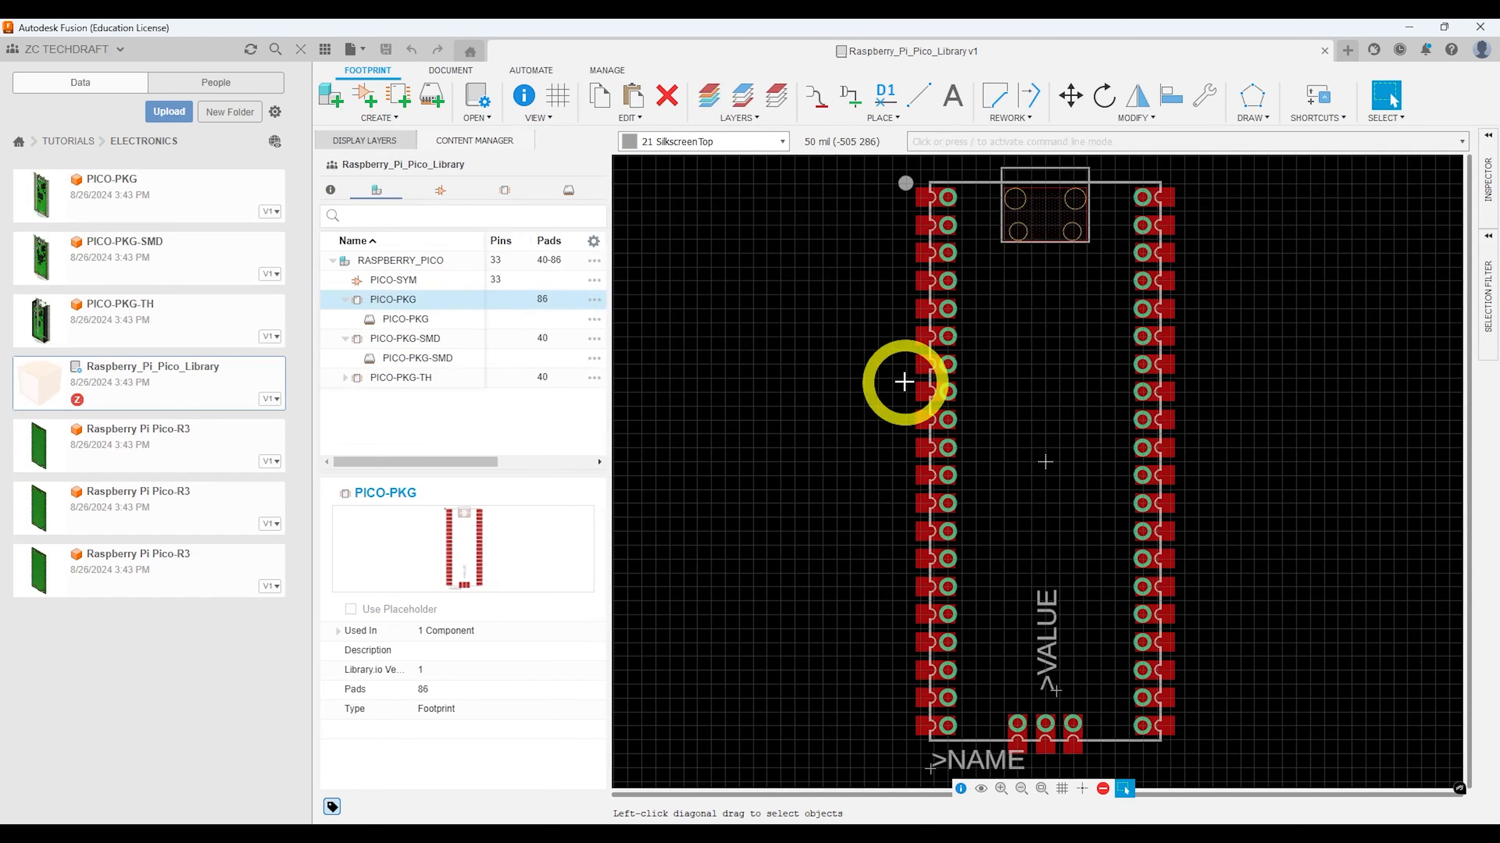
# - Create a new 3D model for the PICO-PKG footprint and save it as PICO-PKG
pyautogui.rightClick(385, 299)
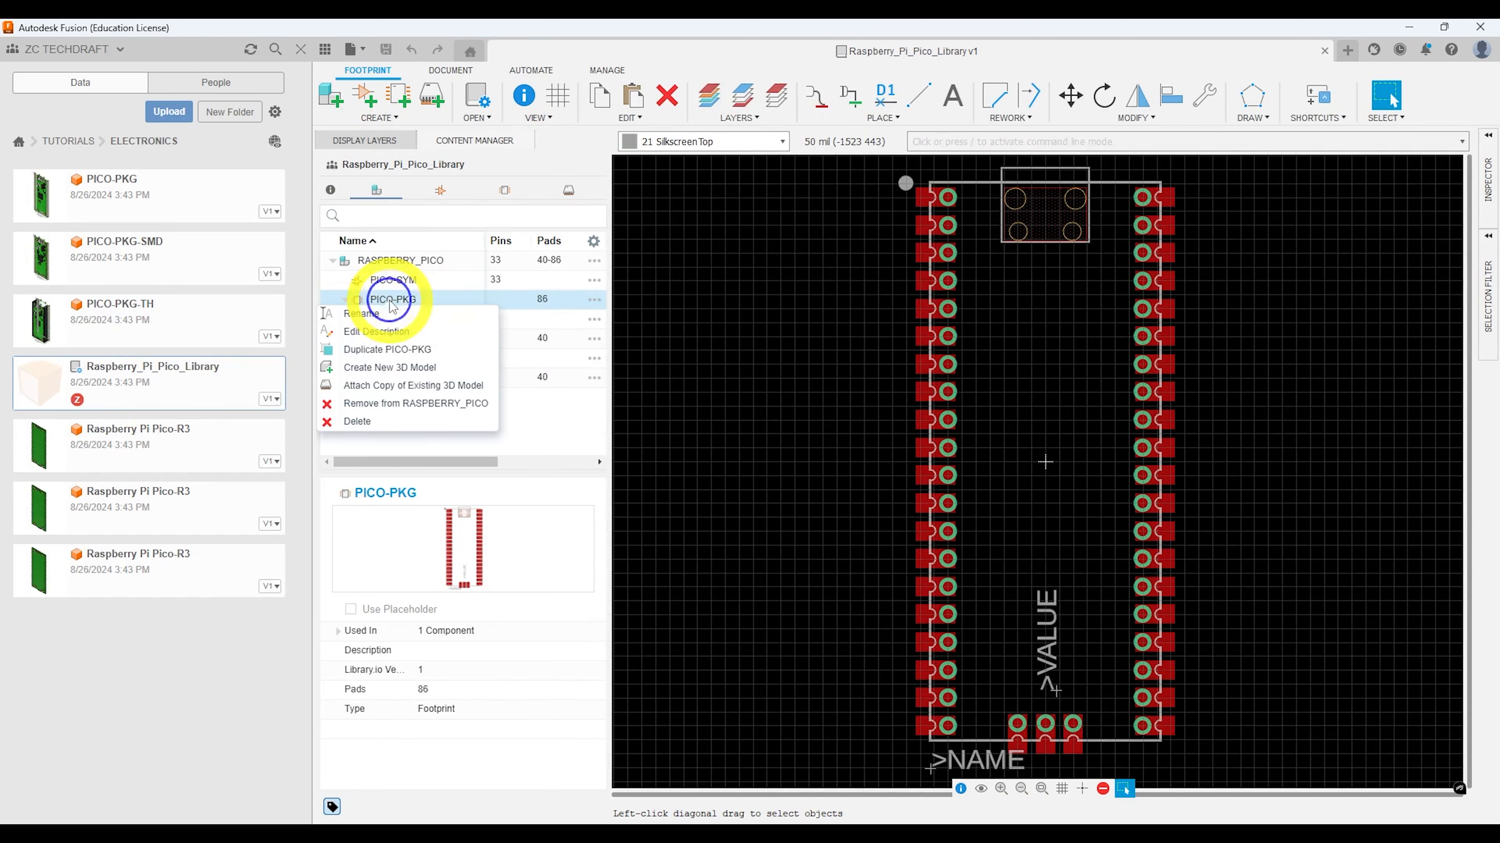
pyautogui.click(416, 367)
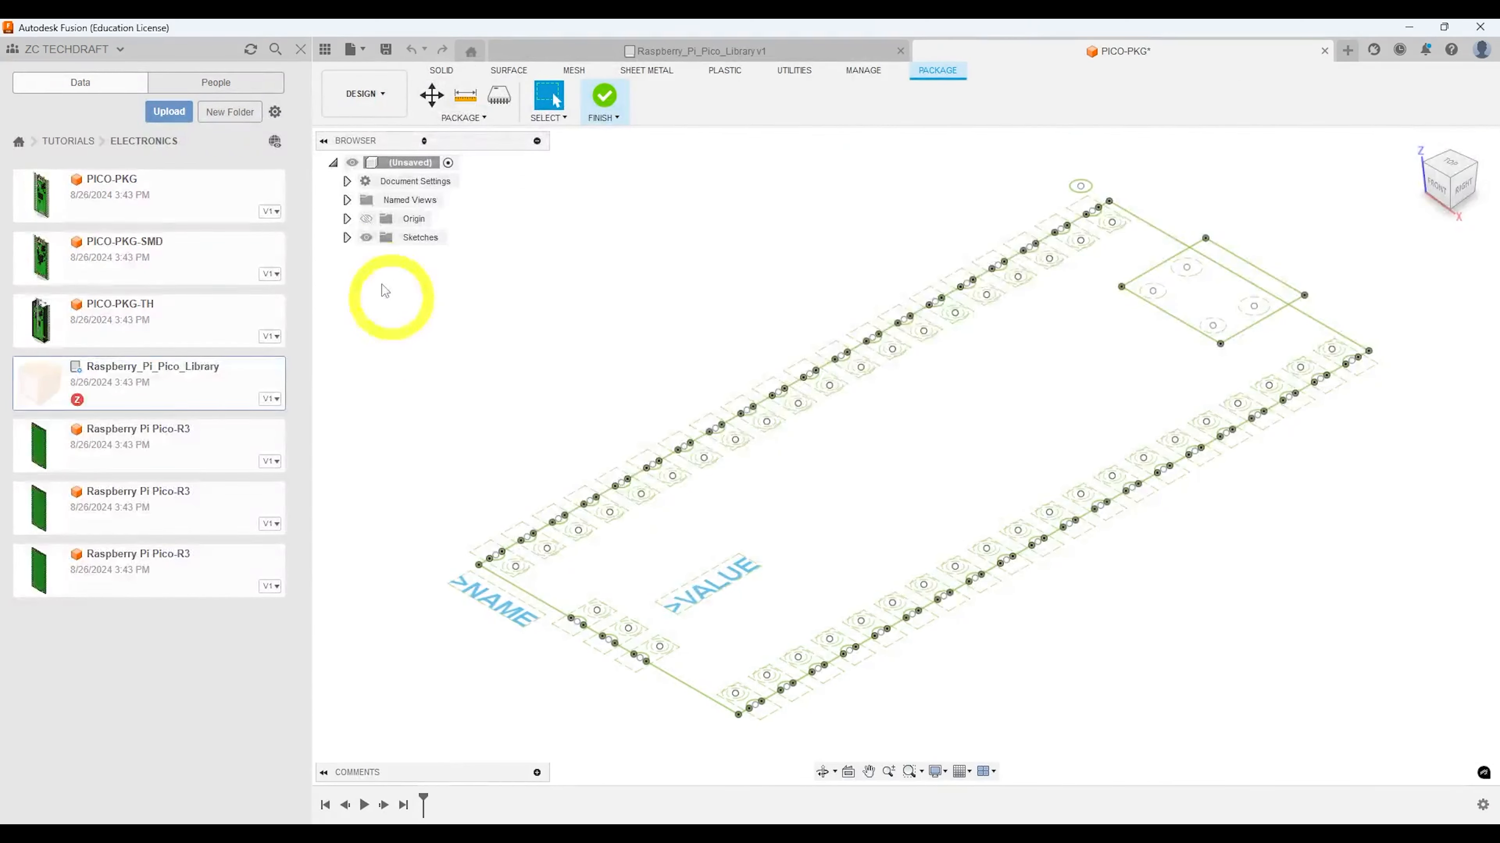
pyautogui.hotkey('ctrl', 's')
pyautogui.click(997, 449)
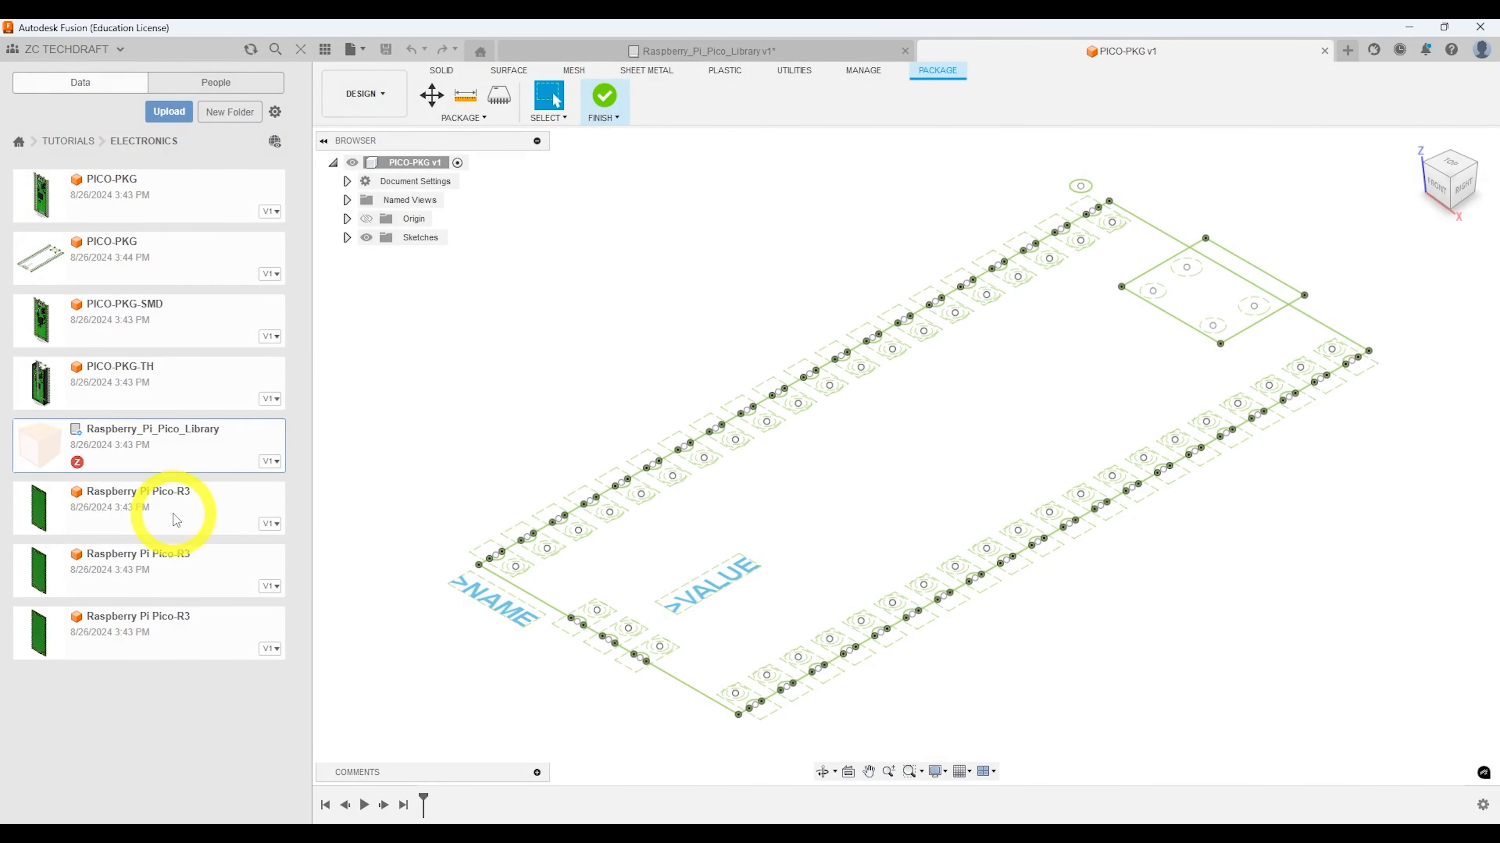
# - Insert the Raspberry Pi Pico-R3 board into PICO-PKG, rotate it 90° about X, and finish the package
pyautogui.moveTo(176, 520); pyautogui.dragTo(738, 506)
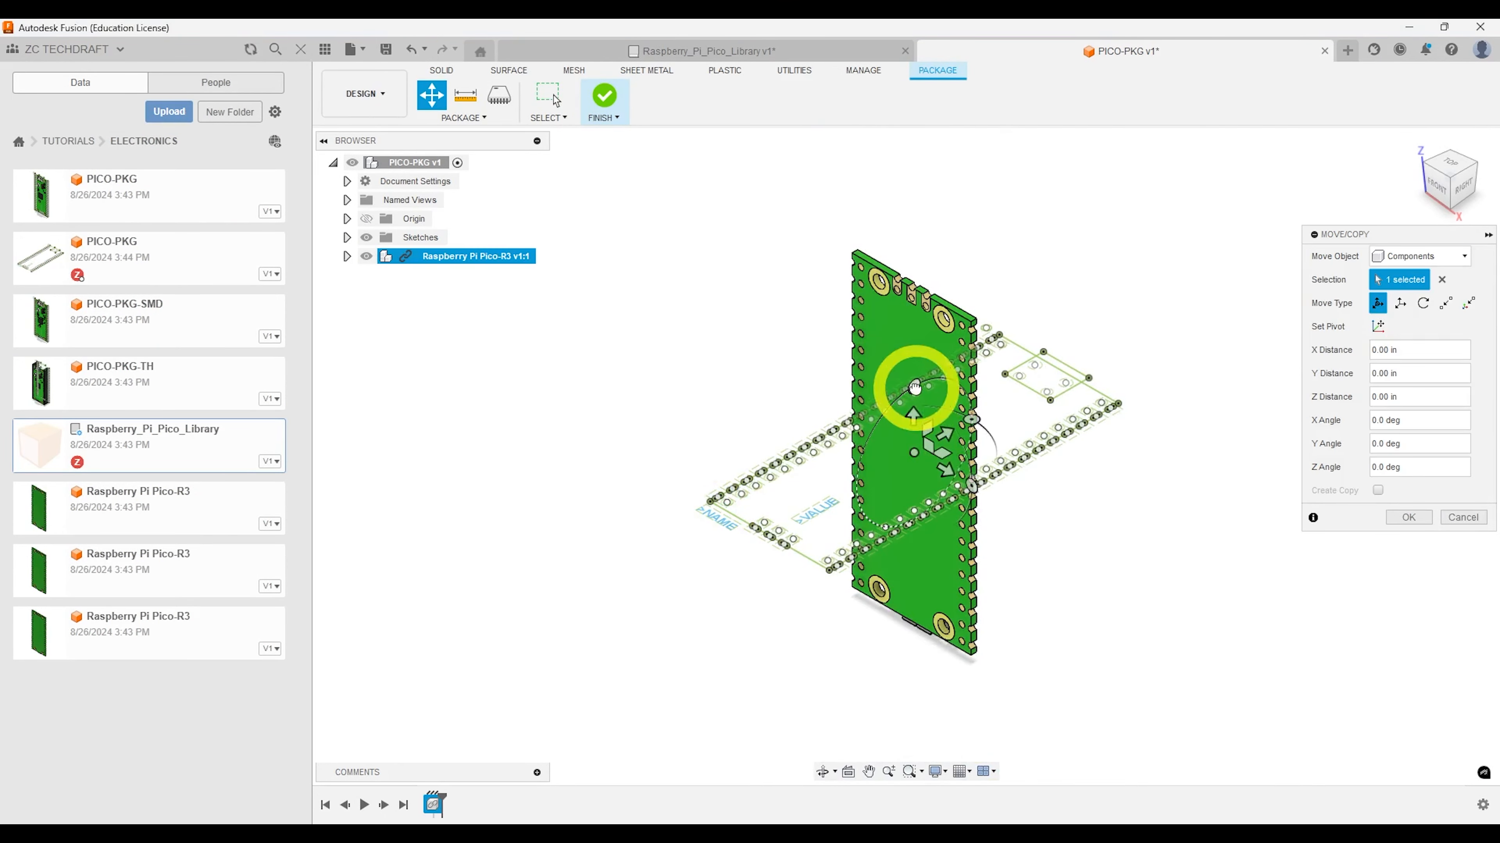
pyautogui.moveTo(915, 387); pyautogui.dragTo(795, 520)
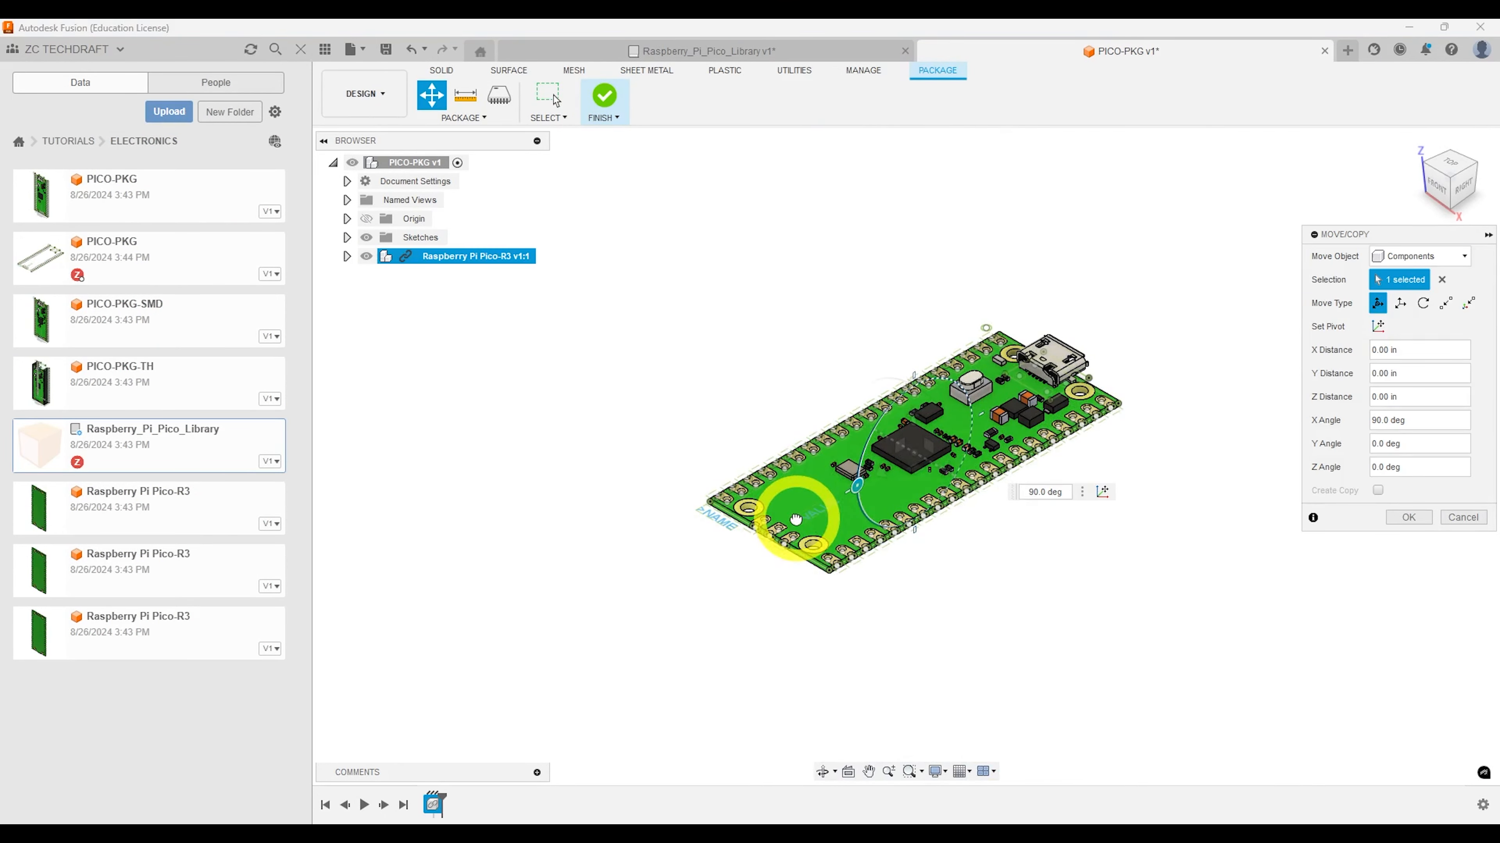
pyautogui.click(1410, 518)
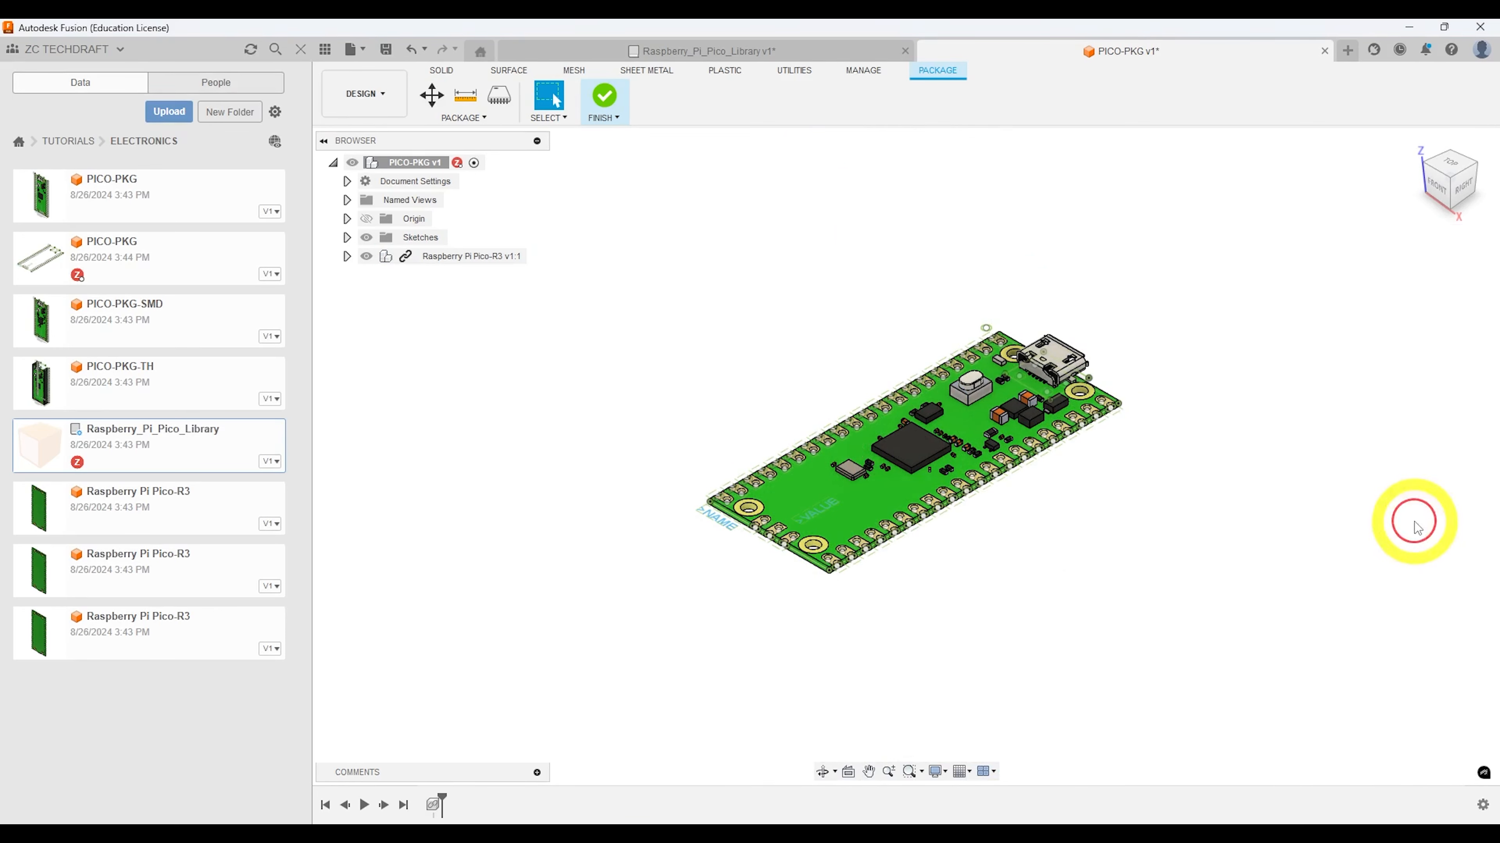
pyautogui.click(606, 96)
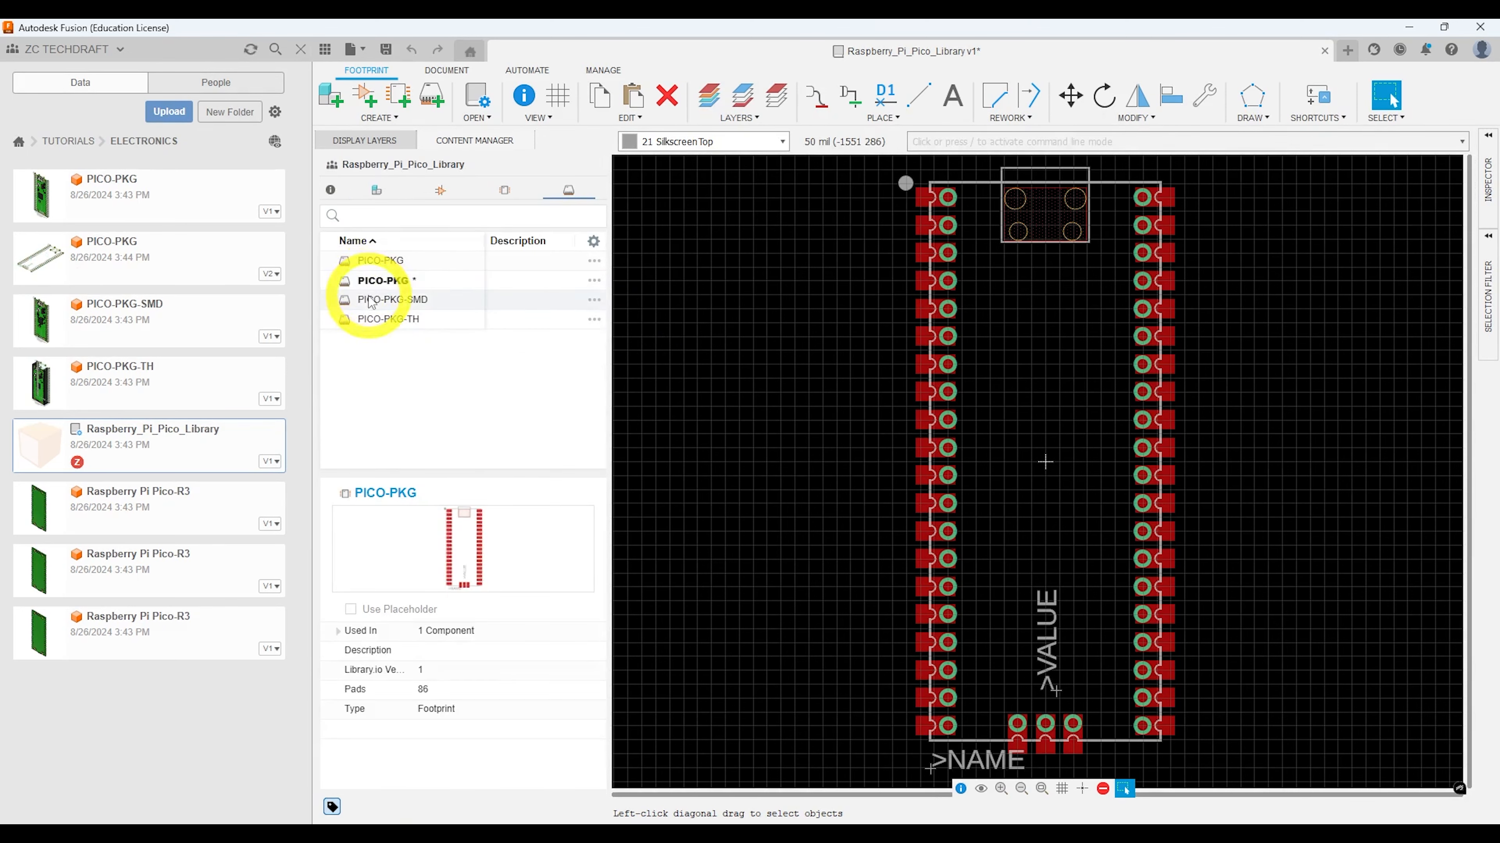
# - Return to the library's component list and open the PICO-PKG-SMD footprint
pyautogui.click(370, 299)
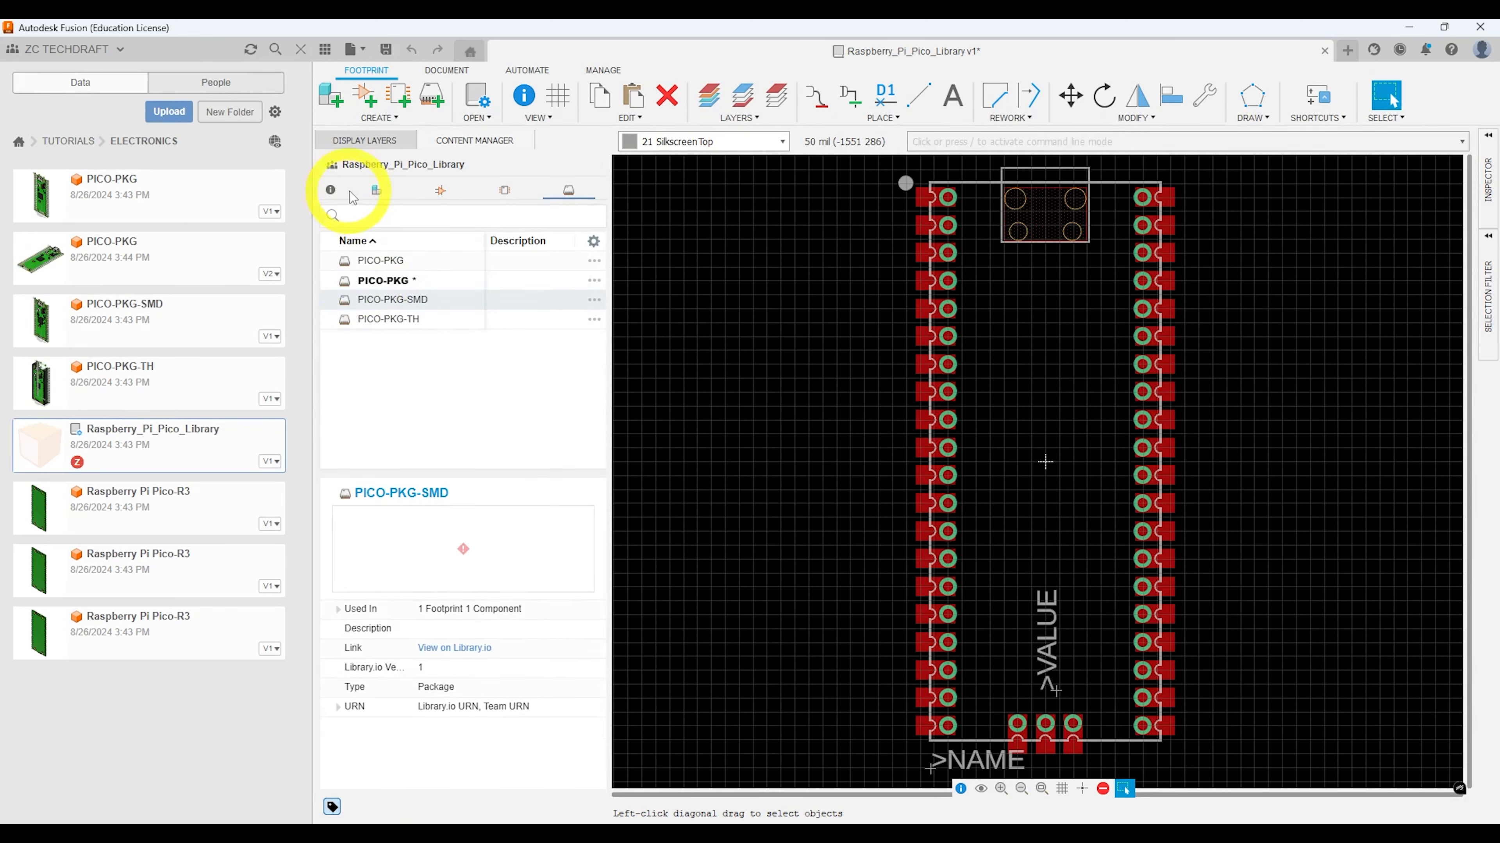
pyautogui.click(377, 191)
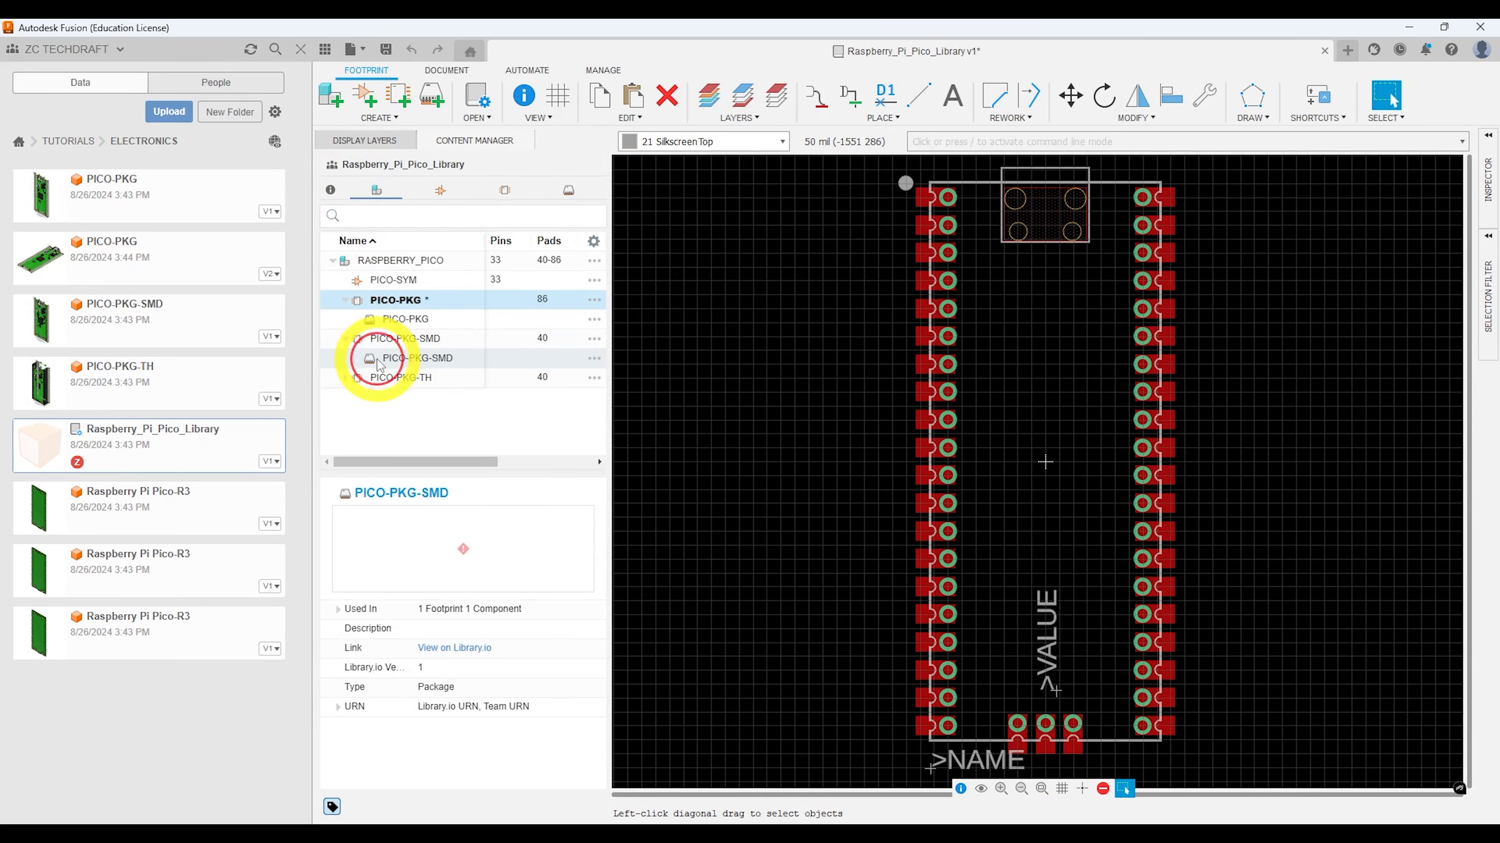
pyautogui.doubleClick(383, 337)
pyautogui.click(882, 443)
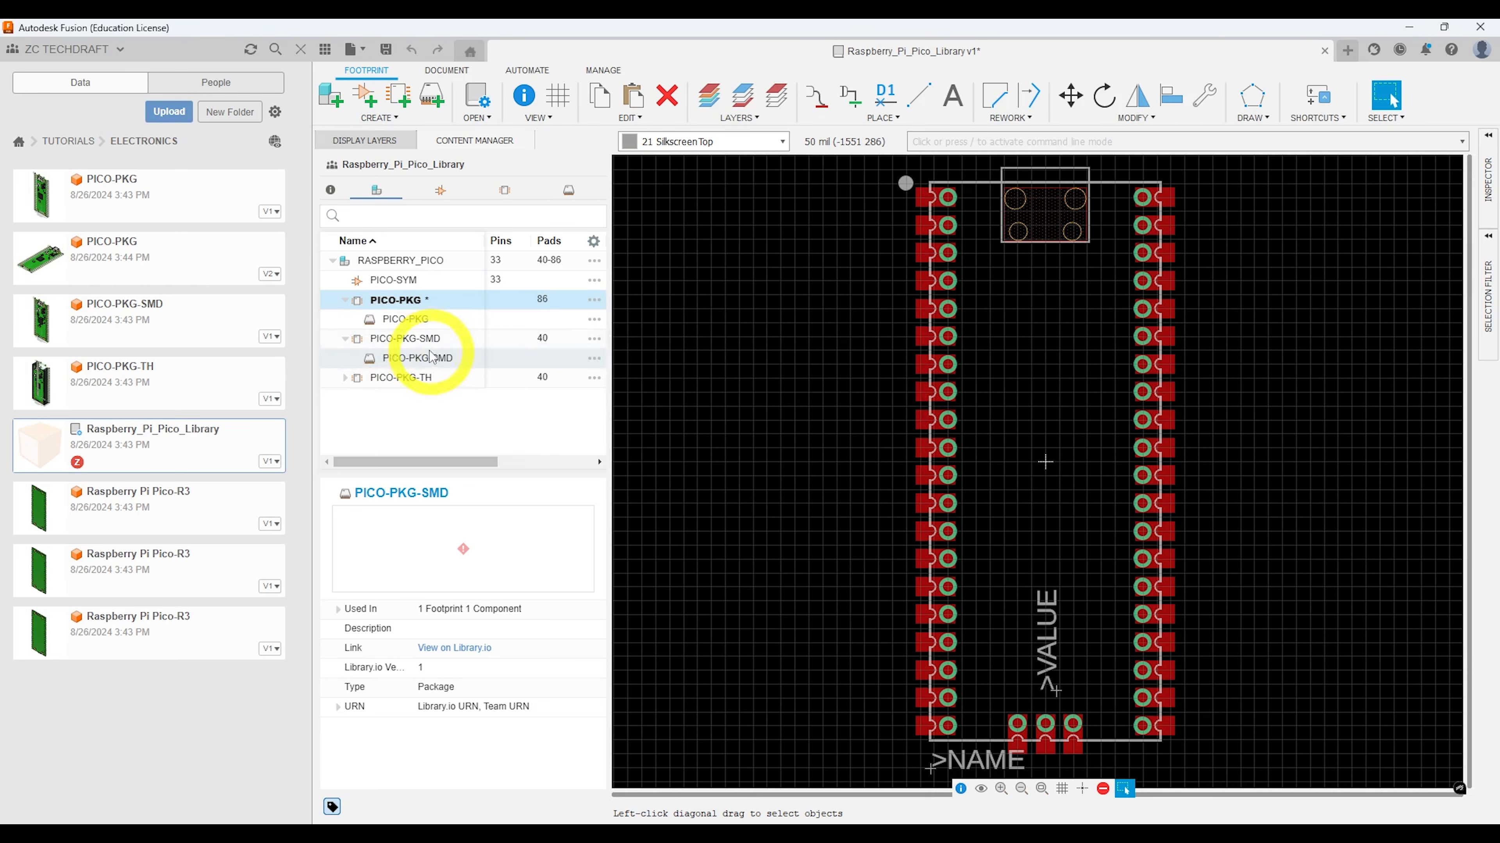
pyautogui.doubleClick(416, 338)
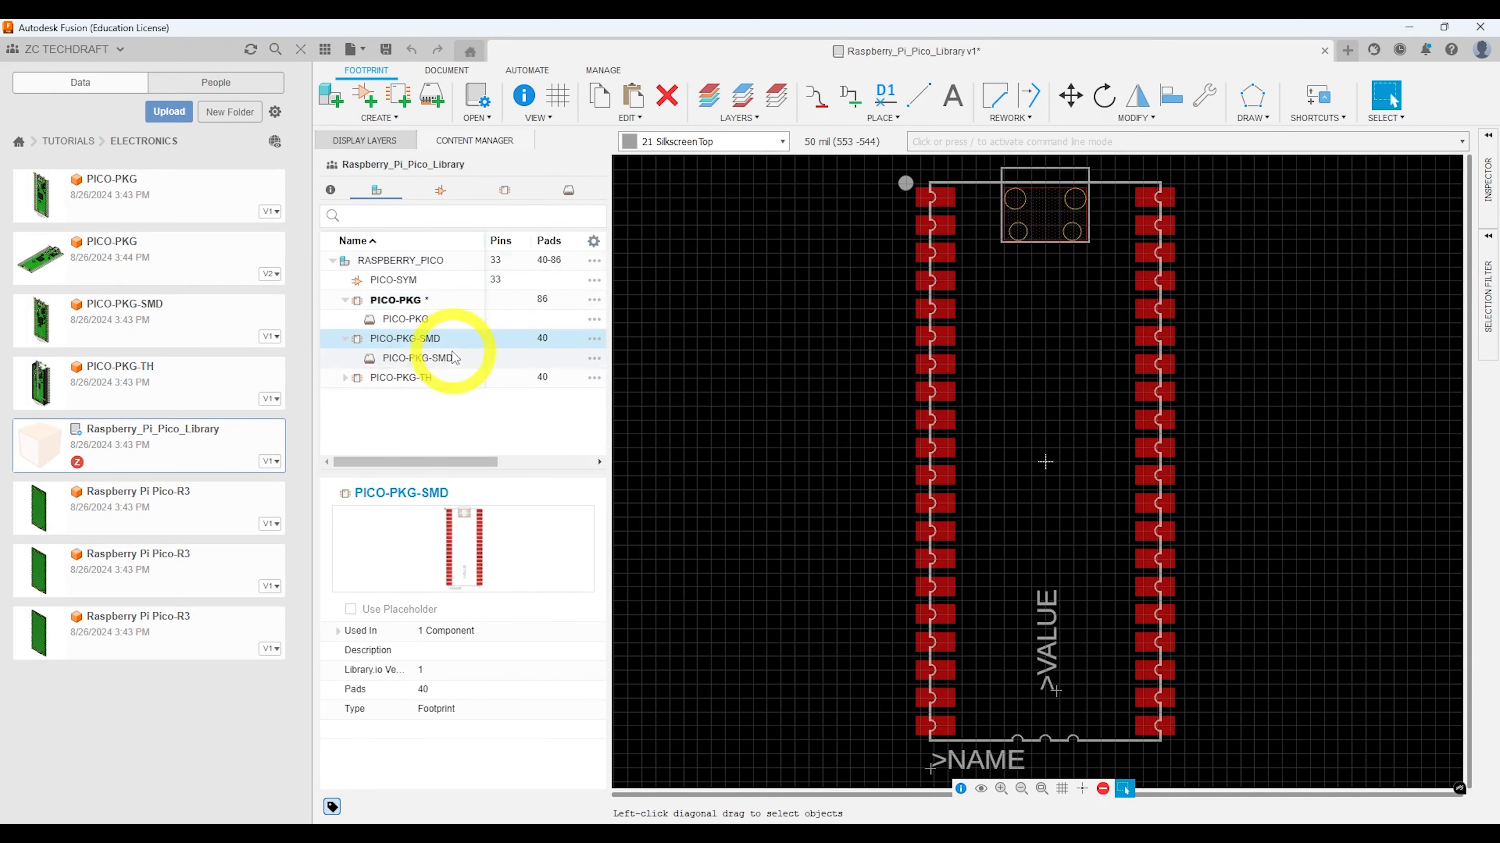
# - Create a new 3D model for the PICO-PKG-SMD footprint and save it as PICO-PKG-SMD in TUTORIALS > ELECTRONICS
pyautogui.rightClick(395, 357)
pyautogui.click(410, 407)
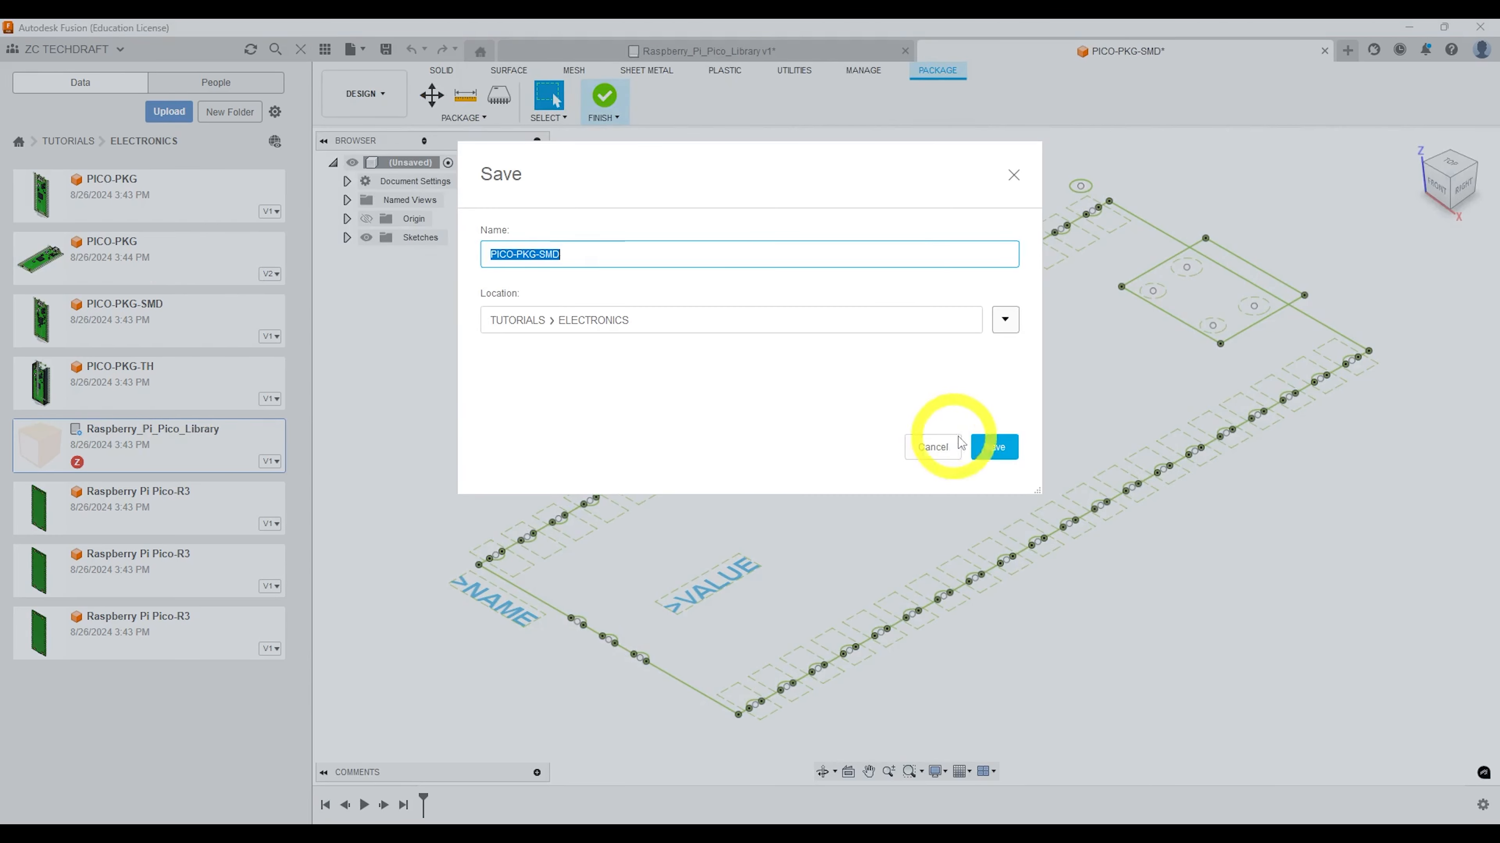
pyautogui.click(981, 447)
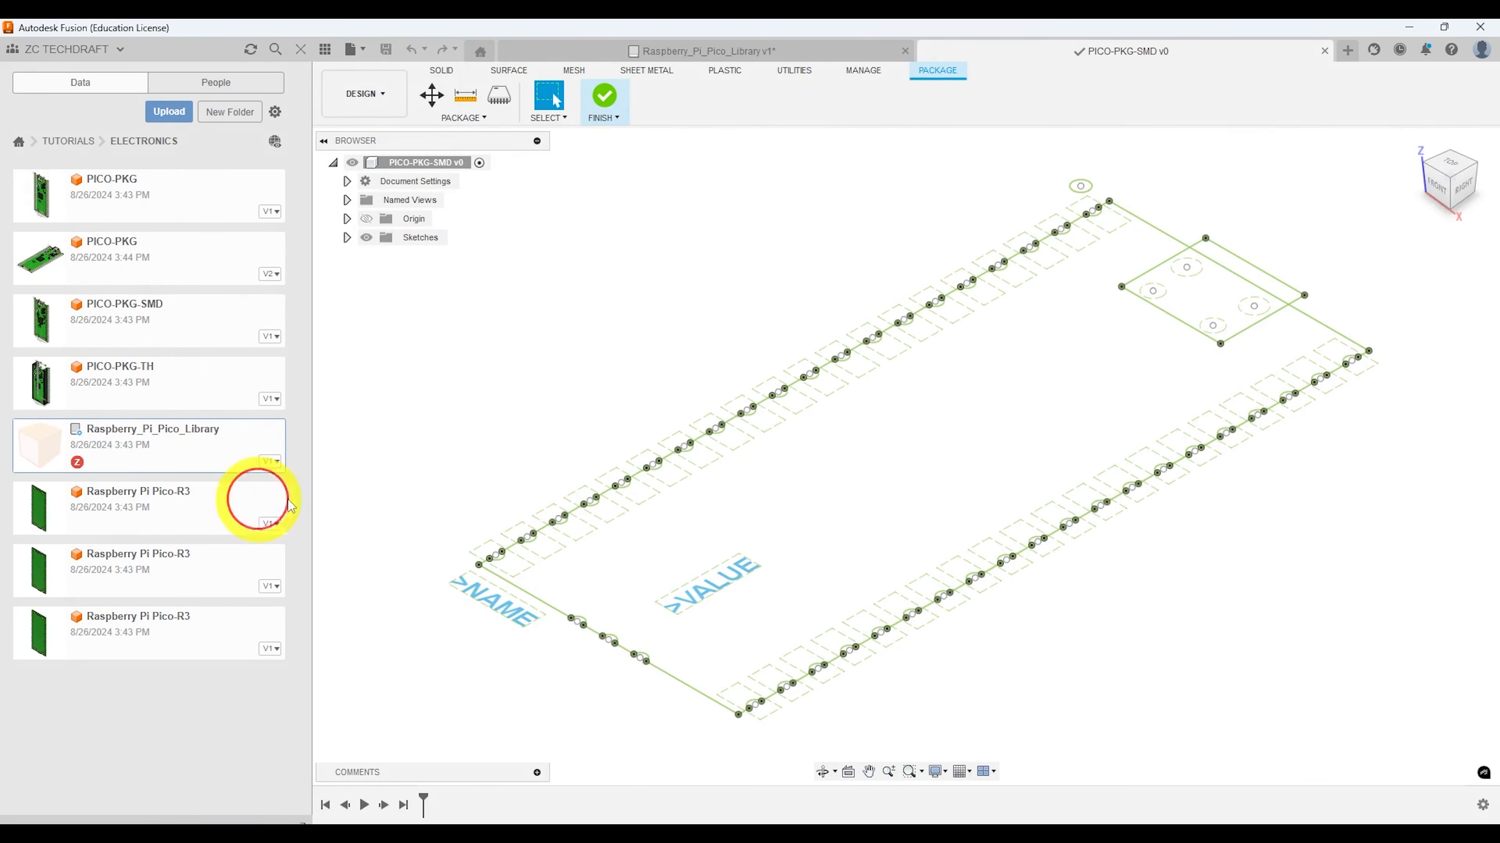
# - Insert the Raspberry Pi Pico-R3 board into PICO-PKG-SMD and rotate it 90° about X to lie on the footprint
pyautogui.moveTo(258, 499); pyautogui.dragTo(869, 392)
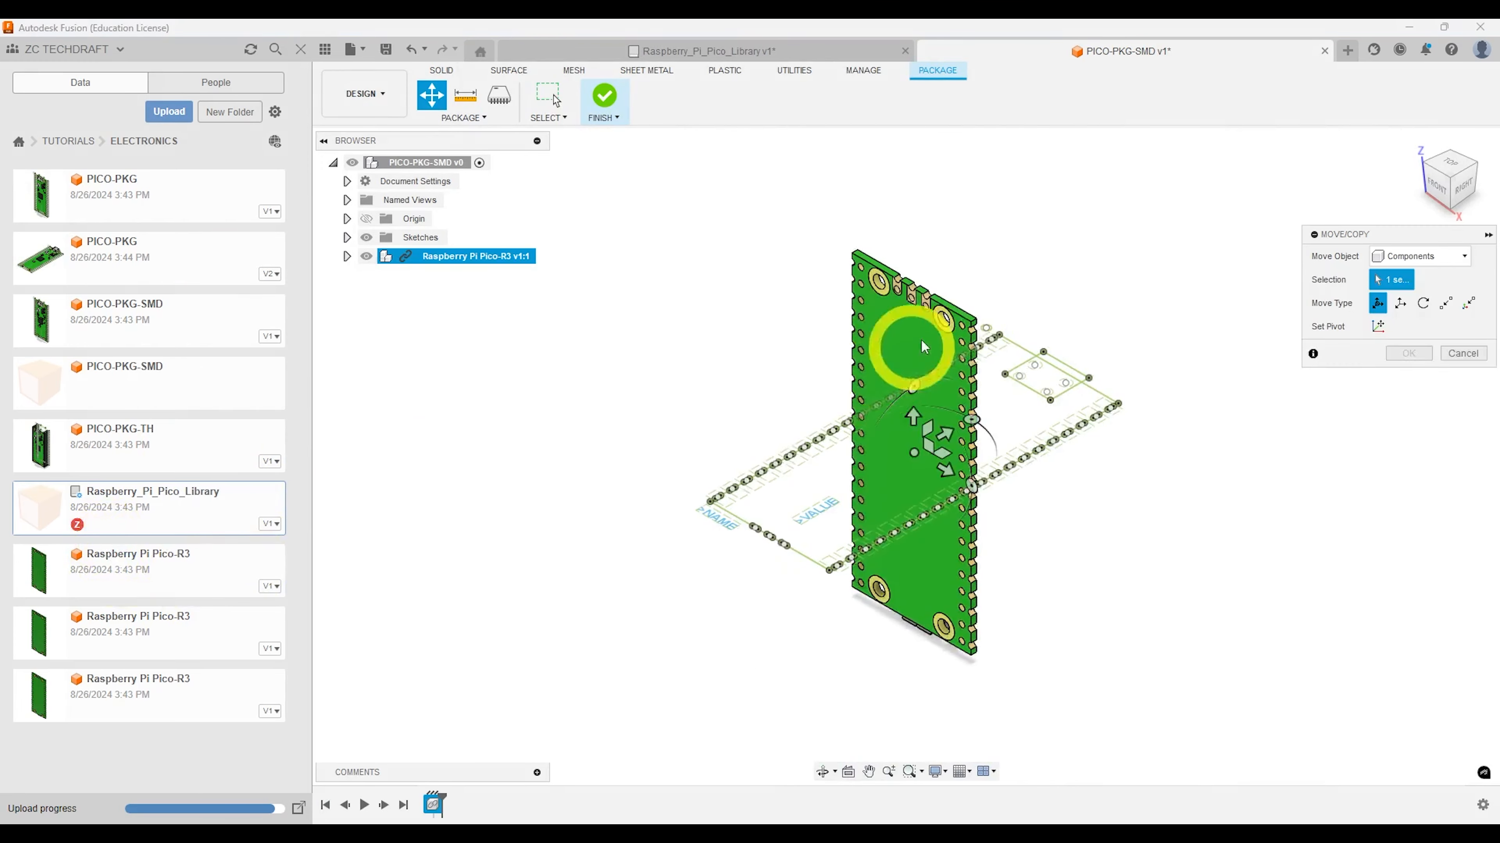
pyautogui.moveTo(914, 384); pyautogui.dragTo(858, 489)
pyautogui.click(1407, 518)
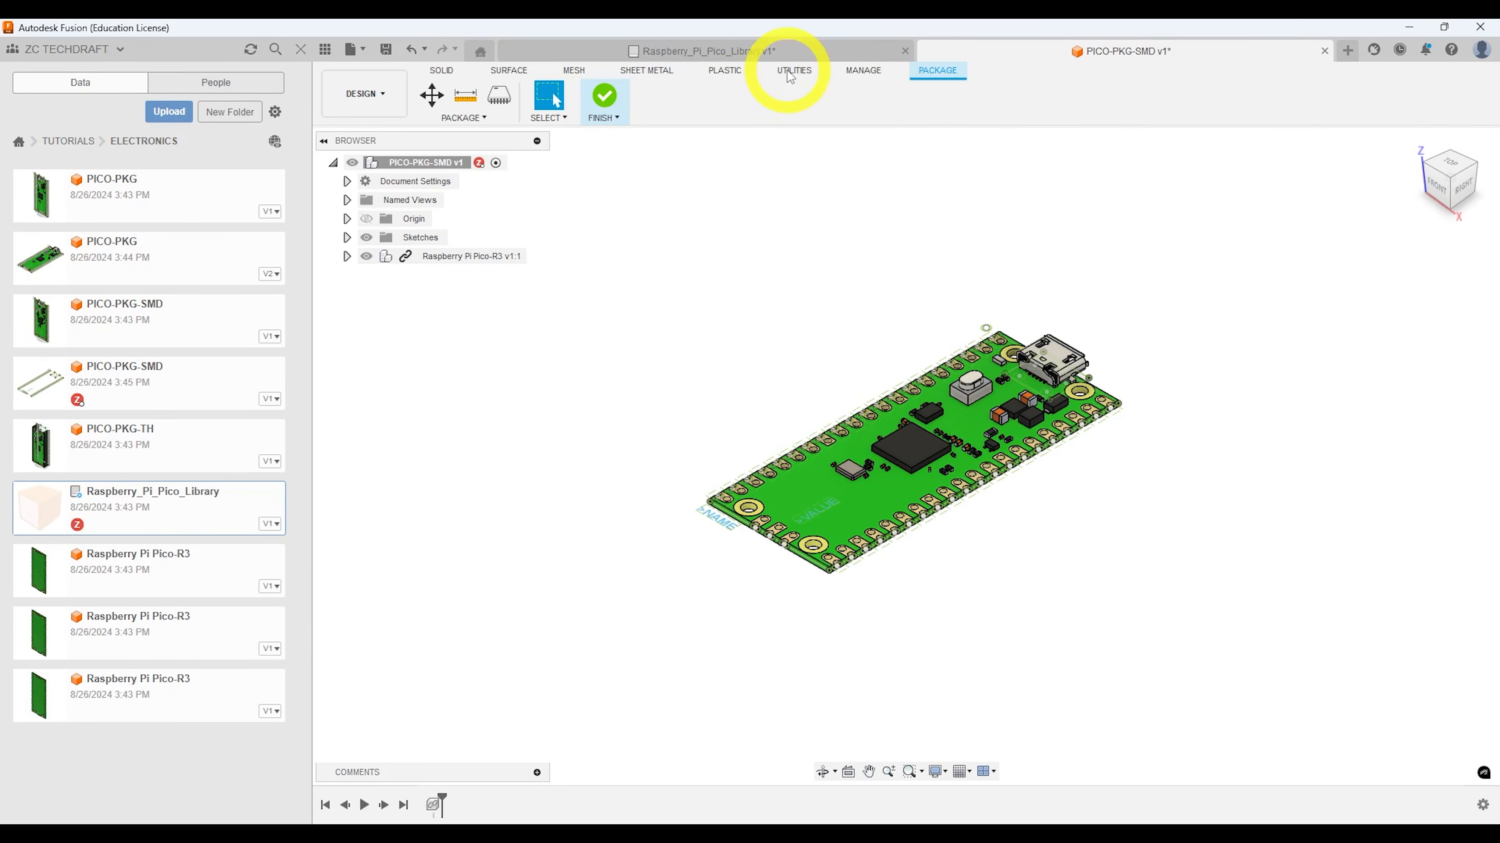
# - Switch back to the Raspberry_Pi_Pico_Library document and show its component list
pyautogui.click(787, 56)
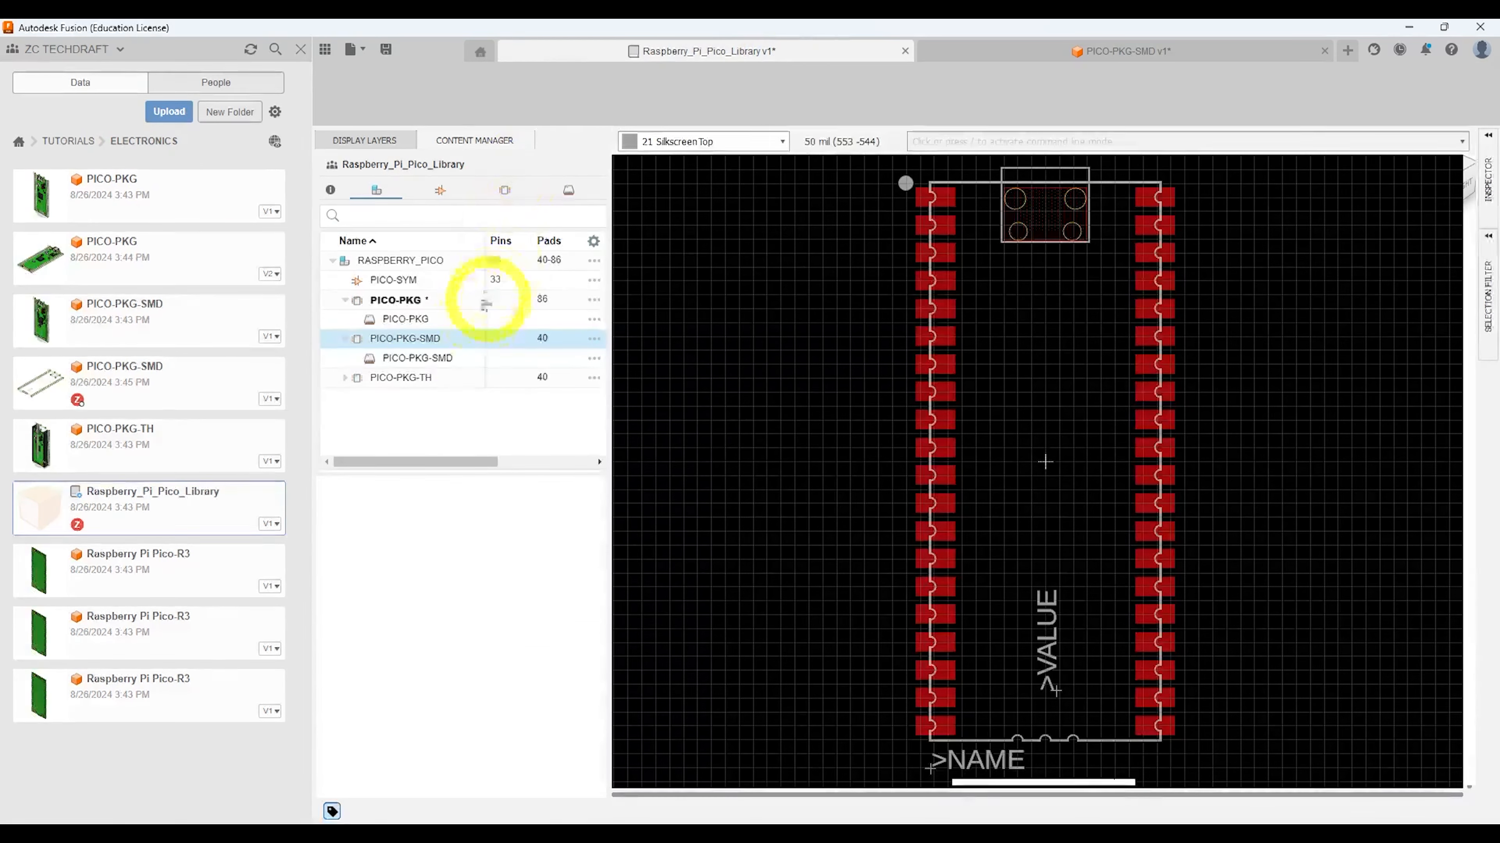
pyautogui.click(365, 340)
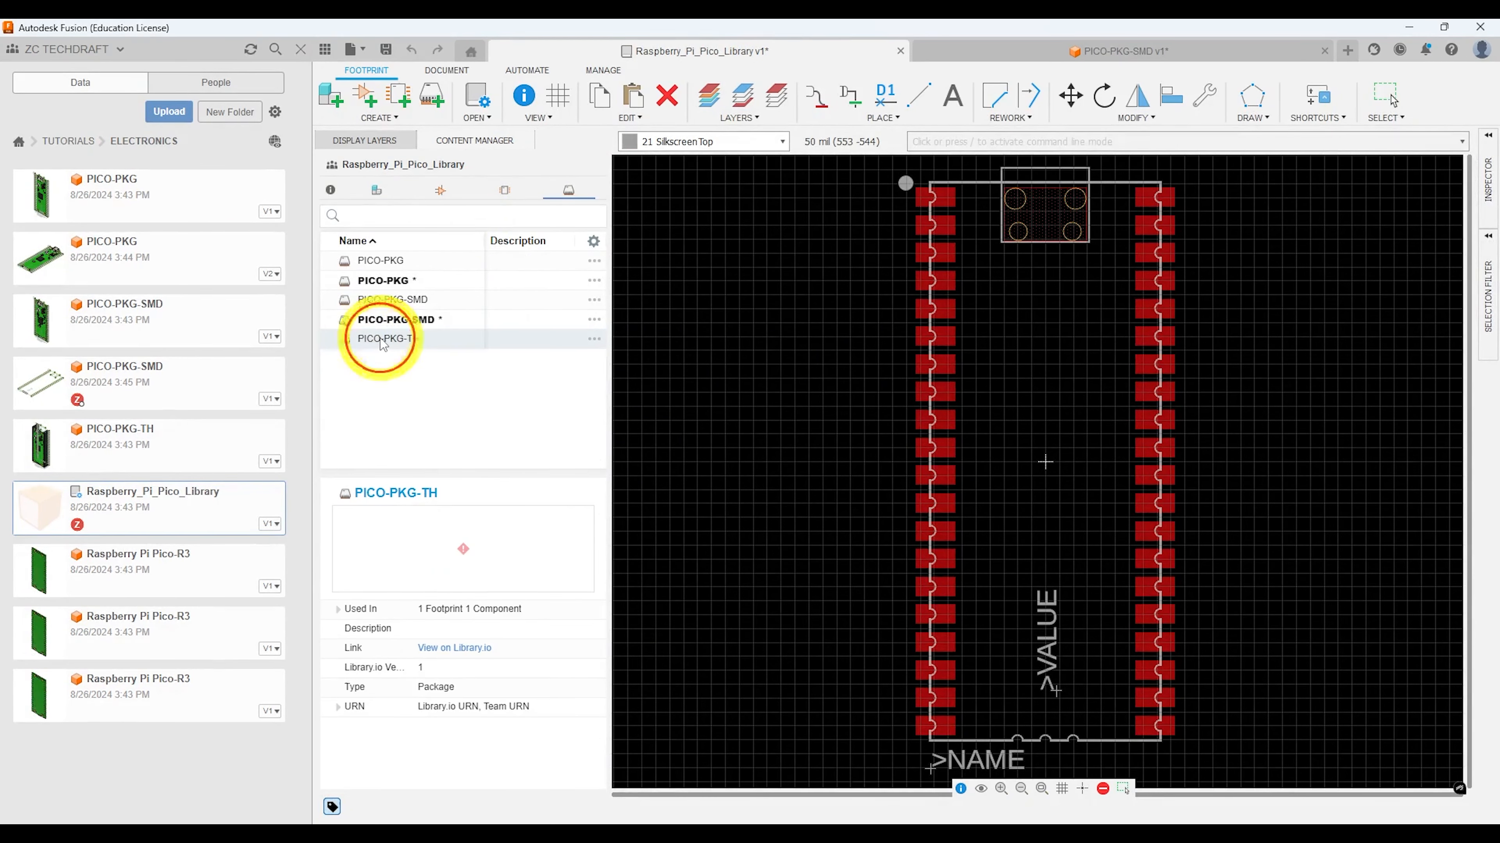
pyautogui.click(373, 193)
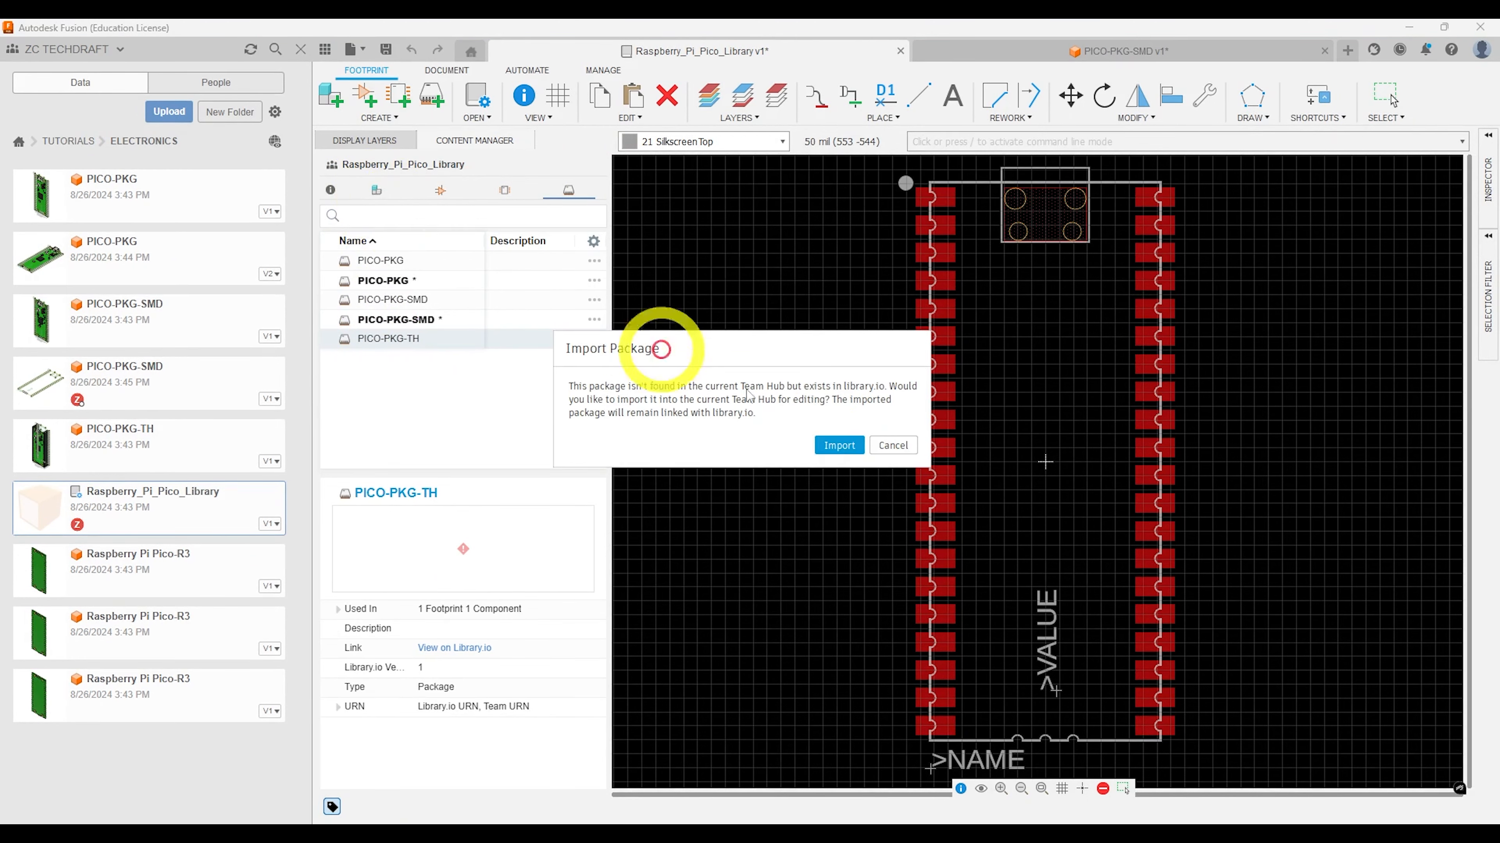
pyautogui.click(909, 440)
pyautogui.click(376, 190)
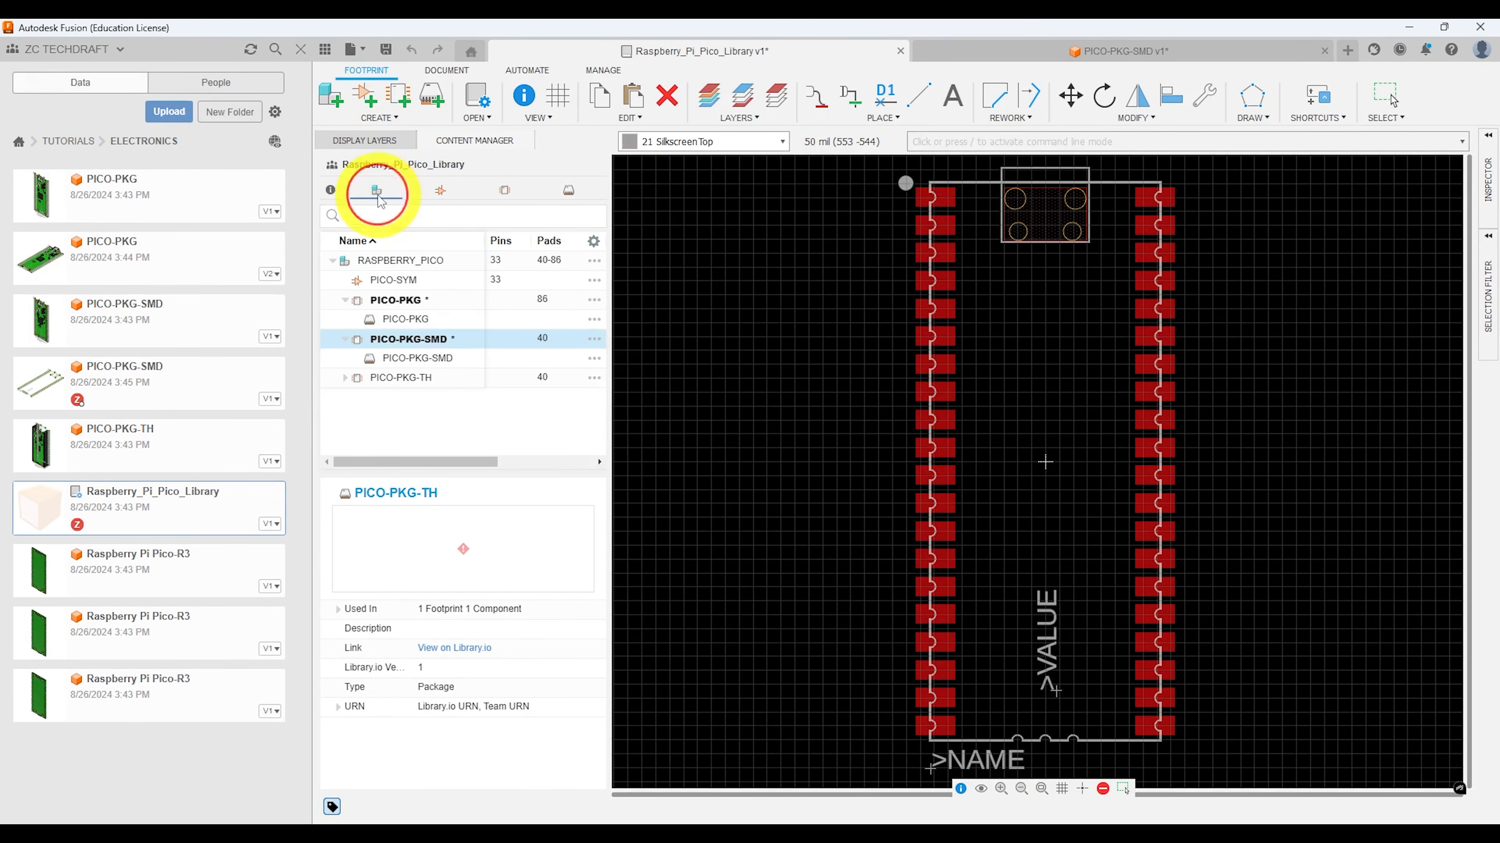
# - Create a new 3D model for the PICO-PKG-TH footprint and save it as PICO-PKG-TH in TUTORIALS > ELECTRONICS
pyautogui.click(345, 378)
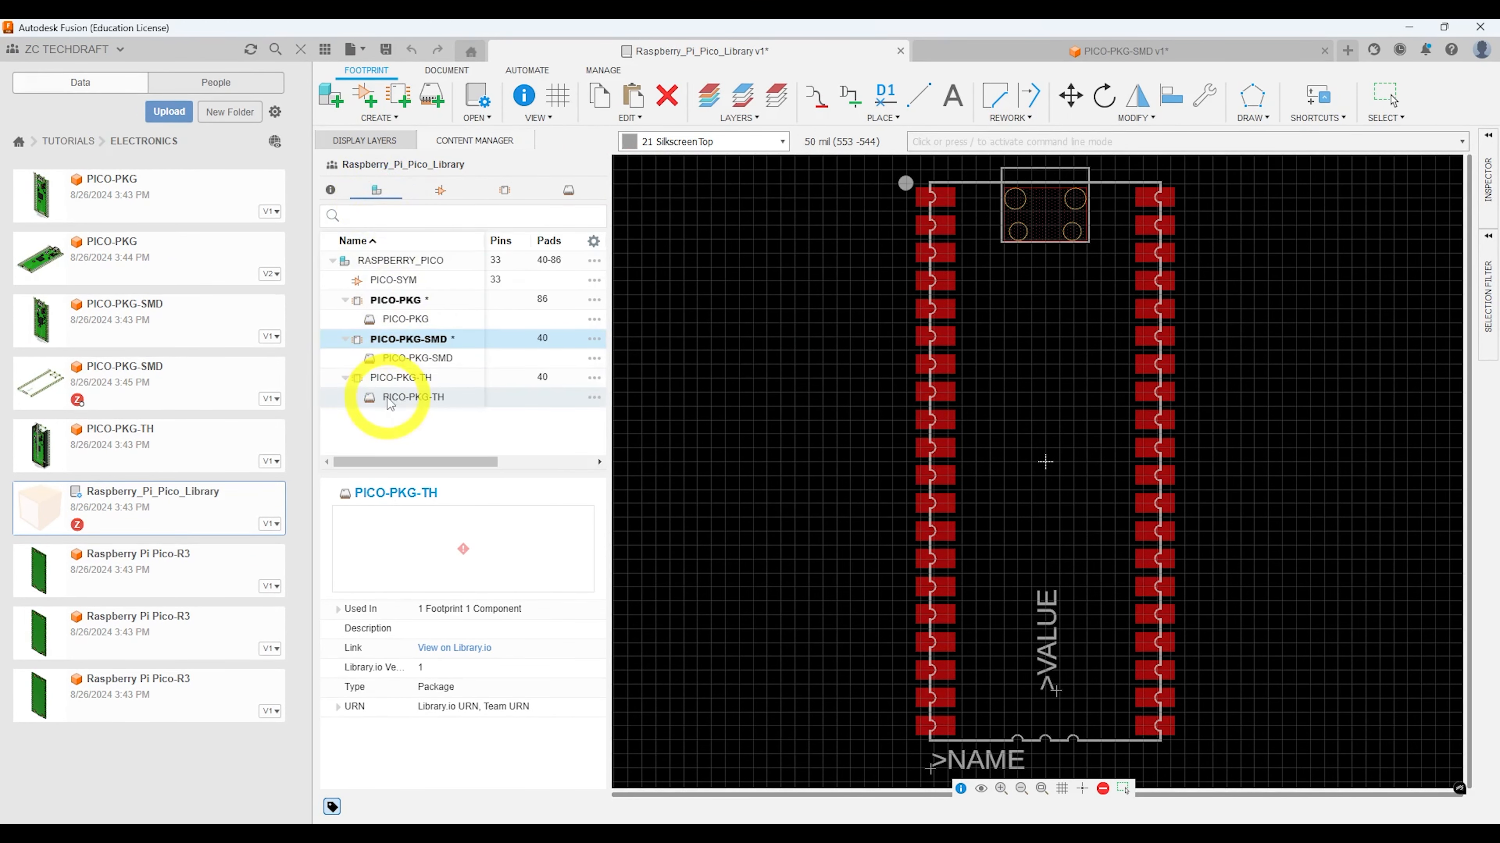
pyautogui.rightClick(445, 382)
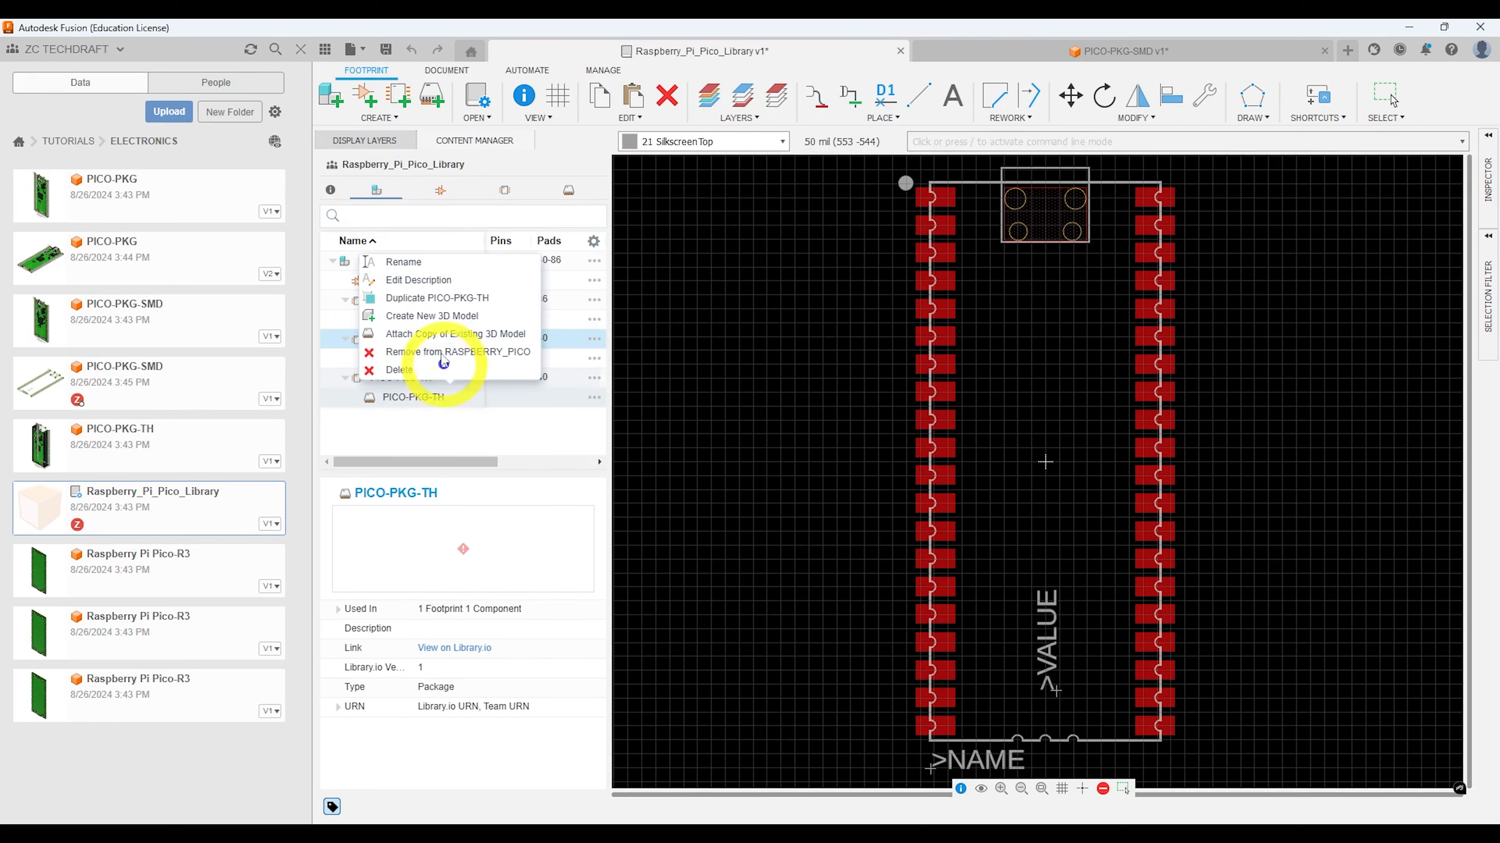
pyautogui.click(435, 316)
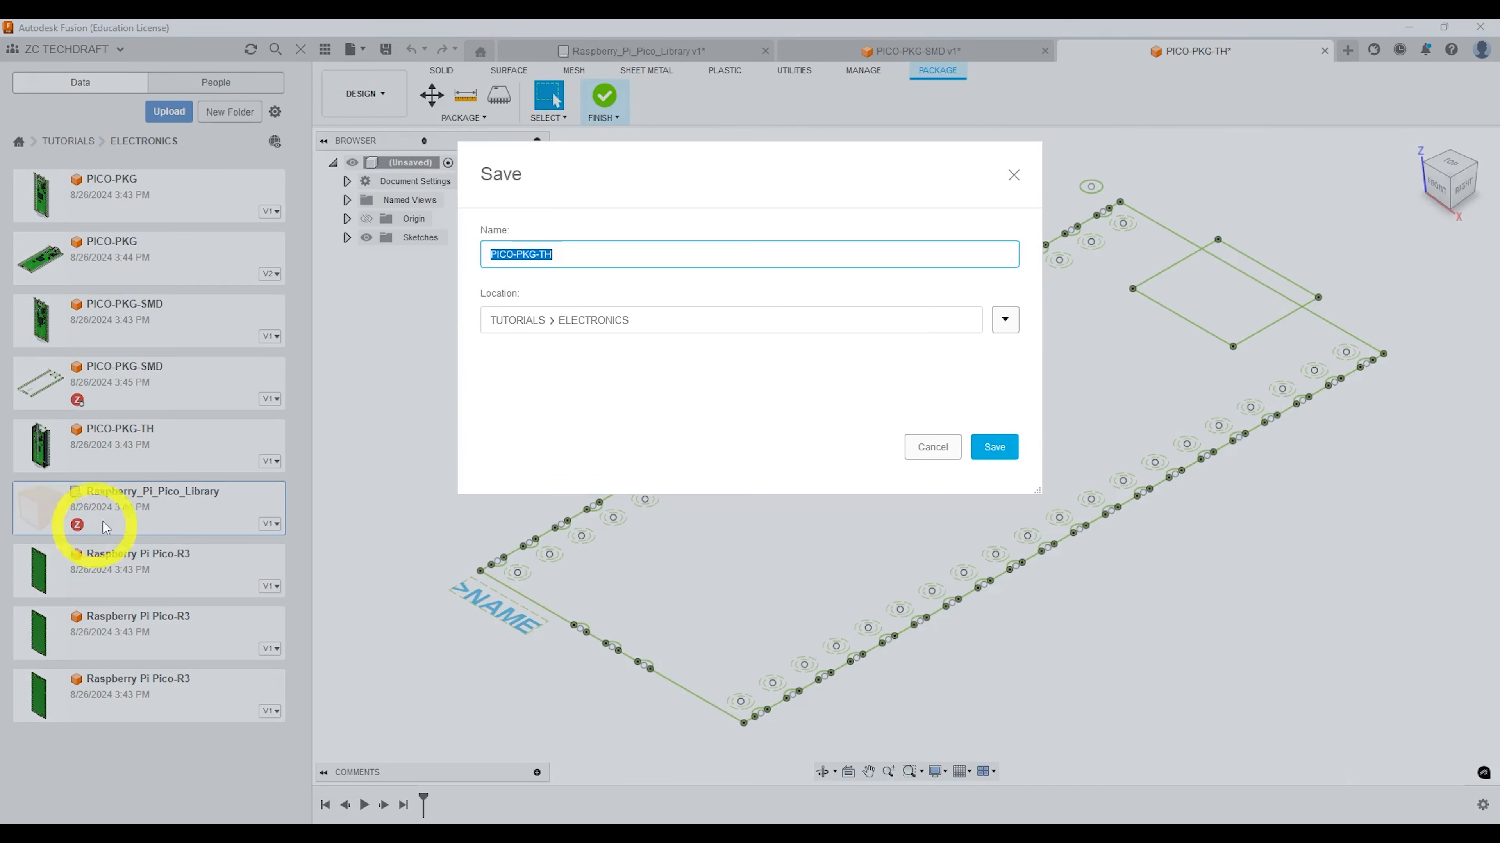
pyautogui.click(993, 446)
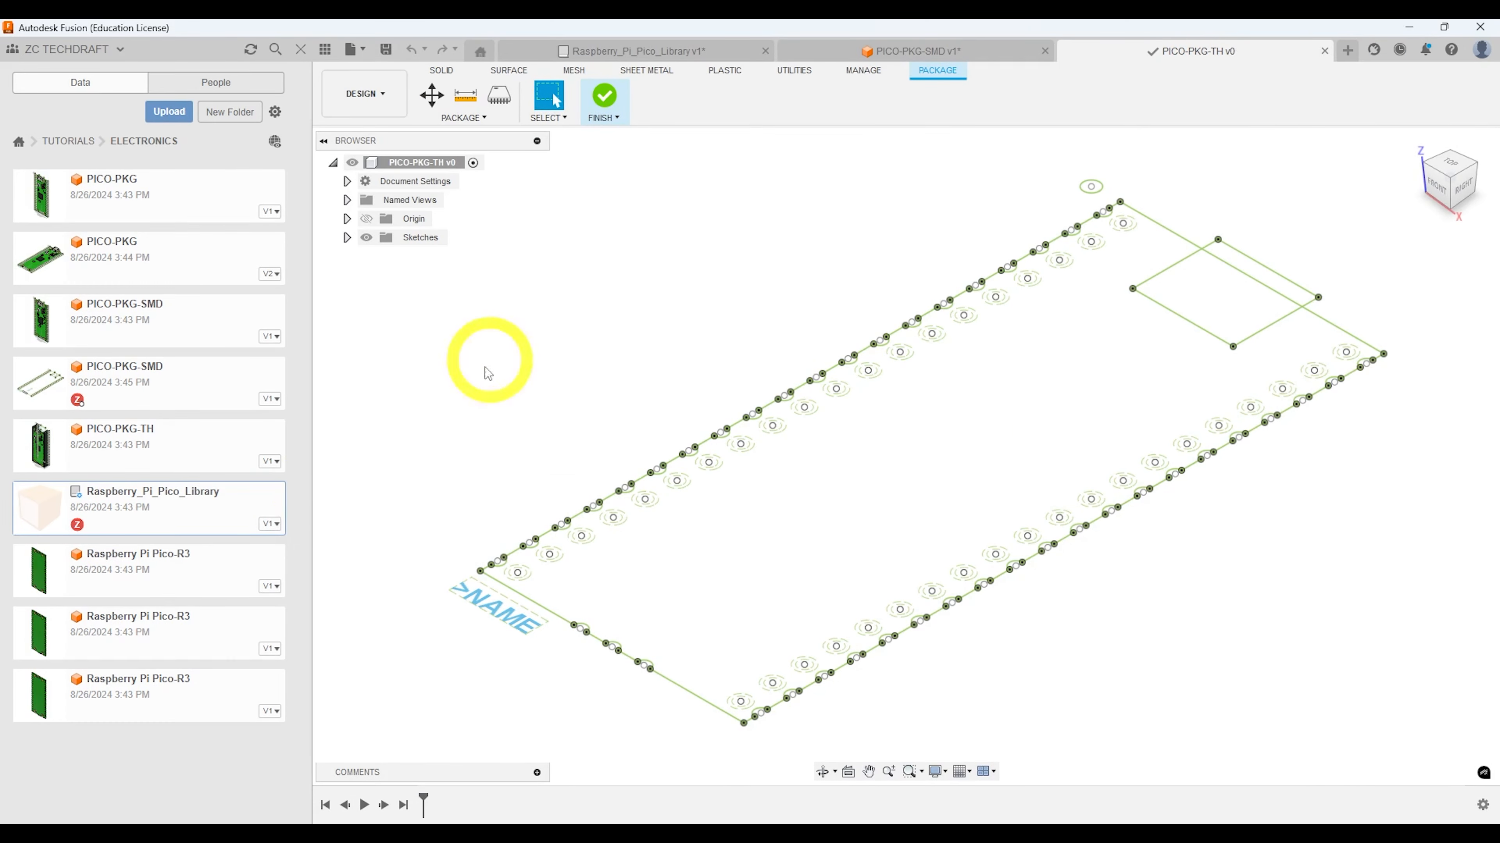
# - Insert the Raspberry Pi Pico-R3 board into PICO-PKG-TH and rotate it 90° about X to lie on the footprint
pyautogui.click(696, 525)
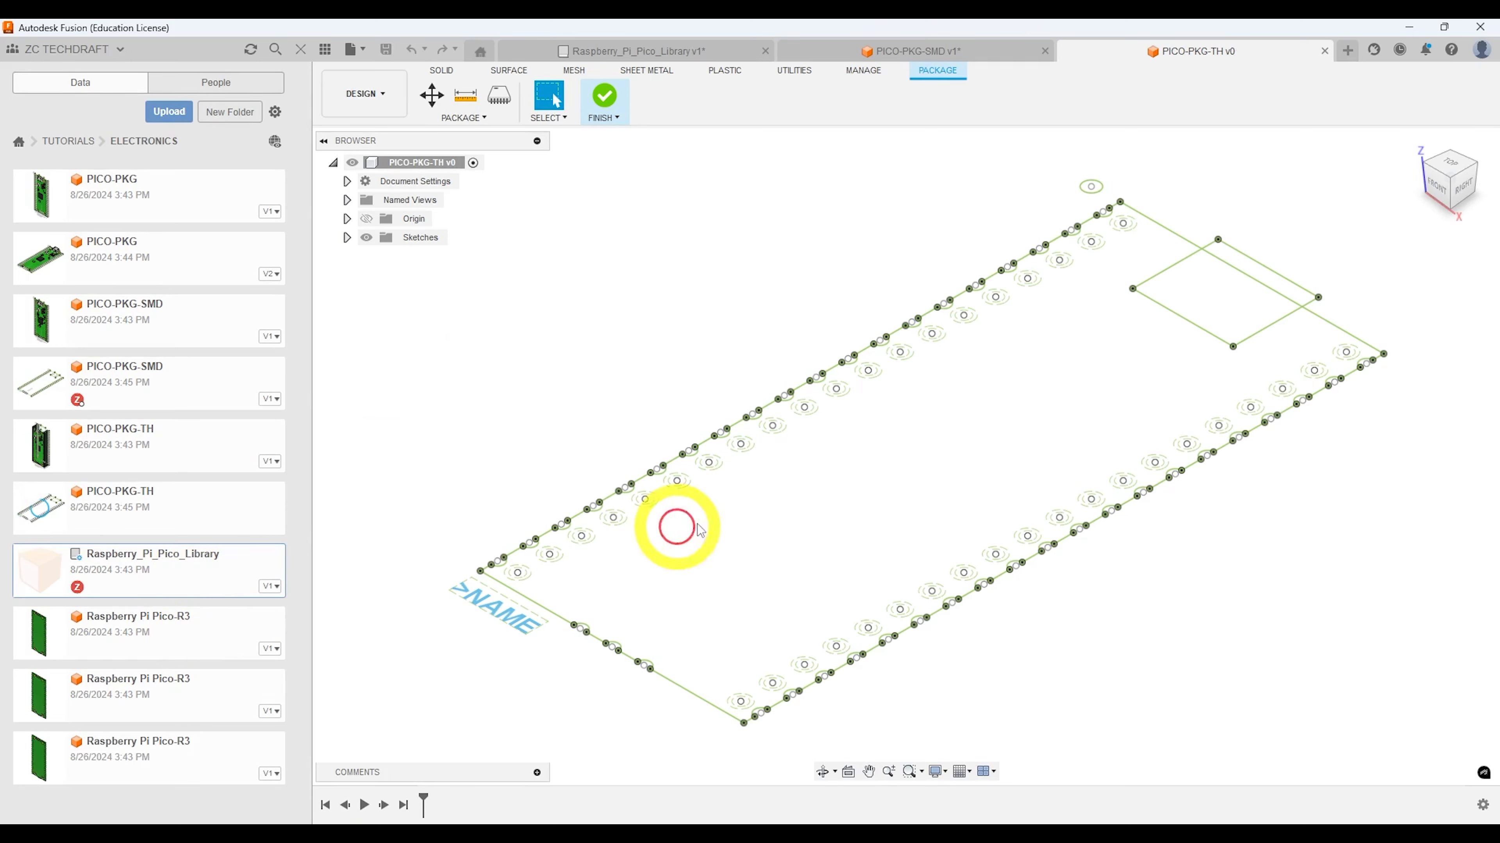
pyautogui.moveTo(700, 529); pyautogui.dragTo(861, 486)
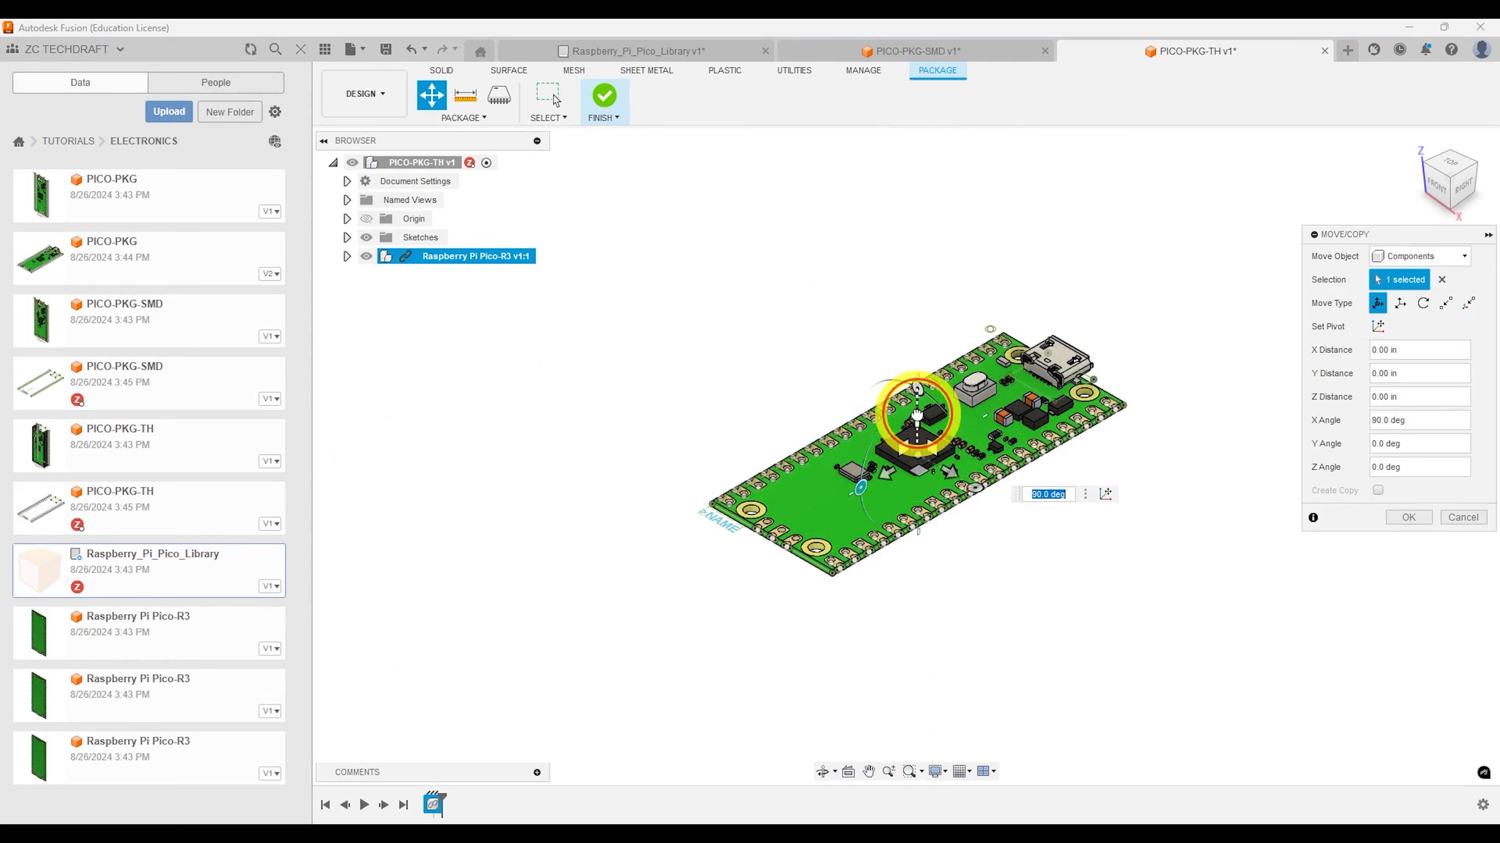
# - Raise the board above the through-hole footprint with a Y distance of 0.20 in and finish the PICO-PKG-TH package
pyautogui.moveTo(917, 409); pyautogui.dragTo(916, 403)
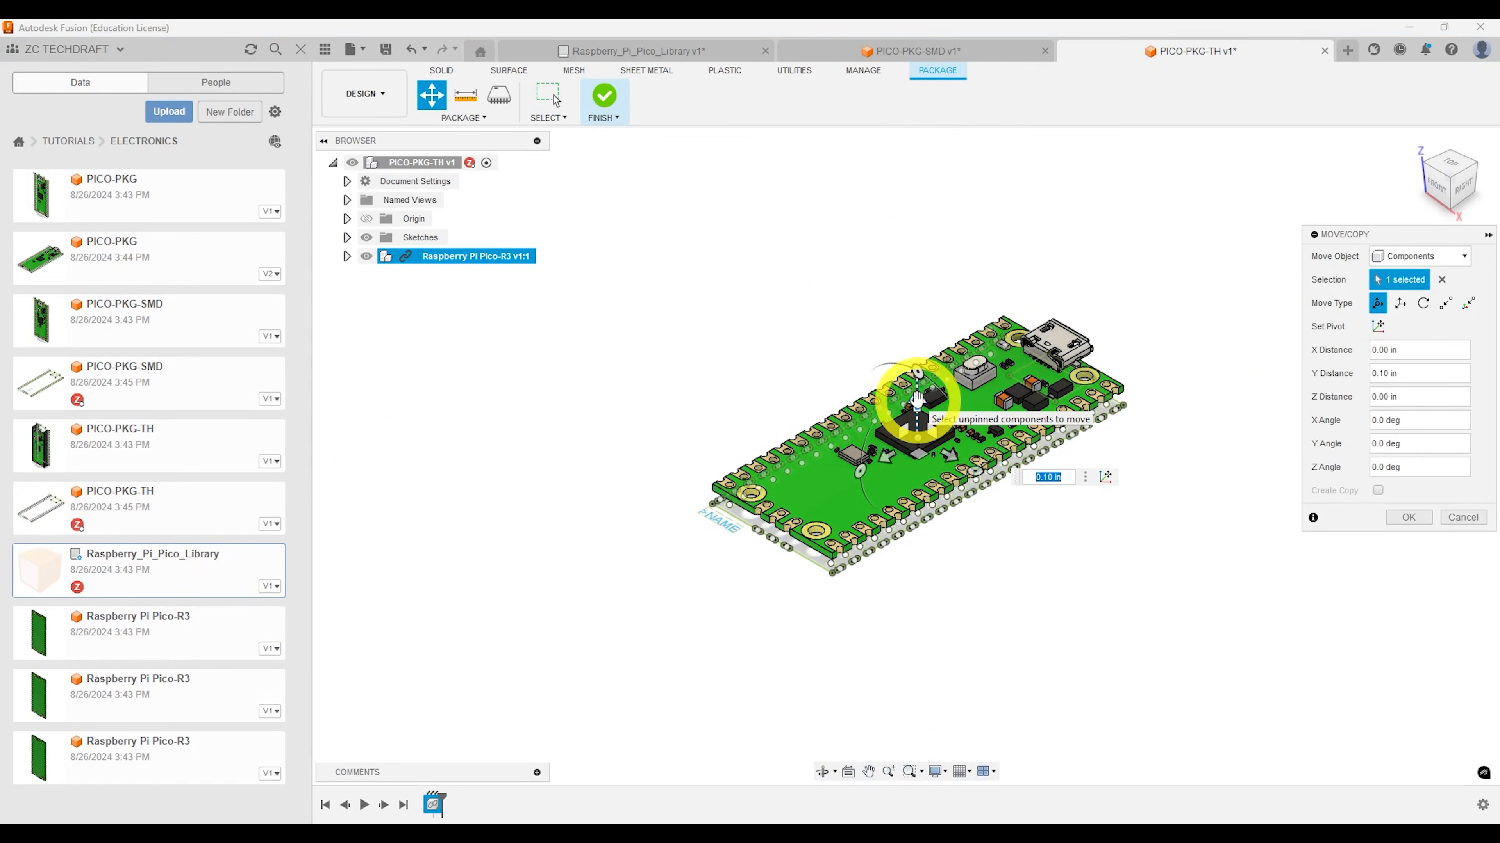
pyautogui.write('.1 ')
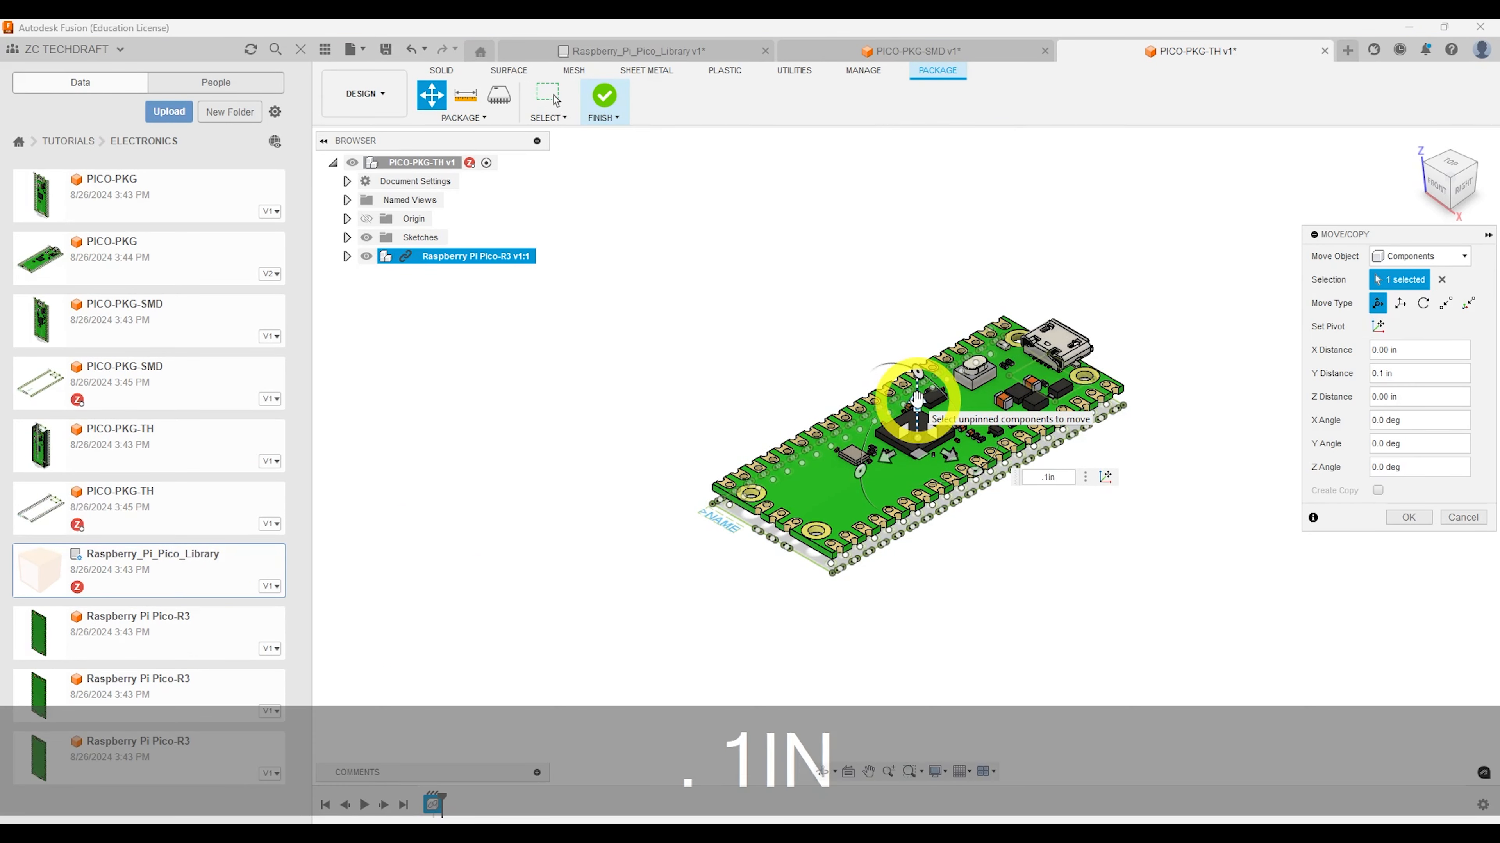
pyautogui.write('in')
pyautogui.press('Tab')
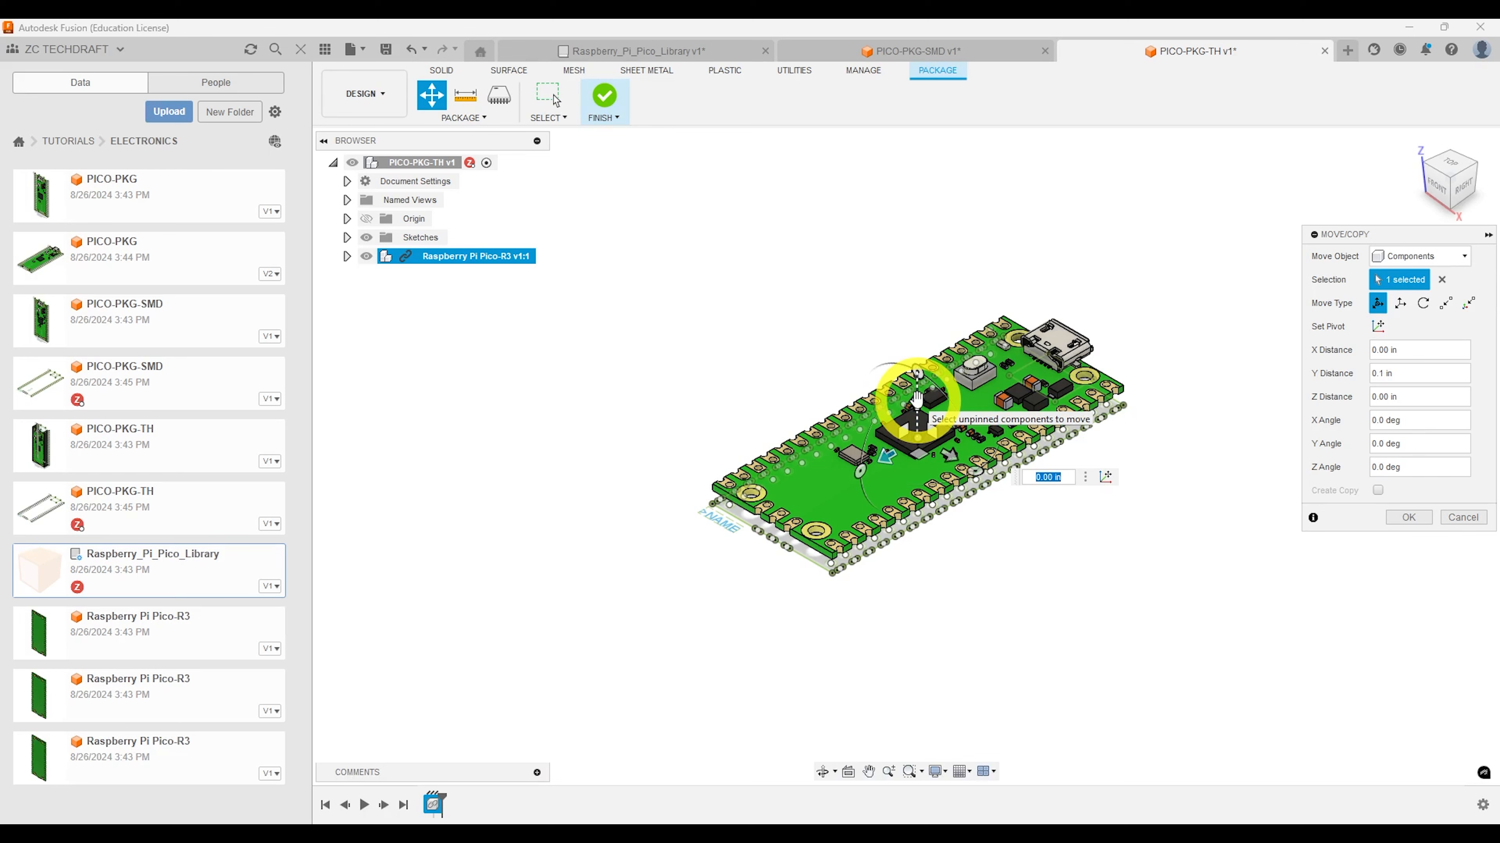
pyautogui.moveTo(916, 399)
pyautogui.mouseDown()
pyautogui.moveTo(915, 413)
pyautogui.moveTo(917, 389)
pyautogui.mouseUp()
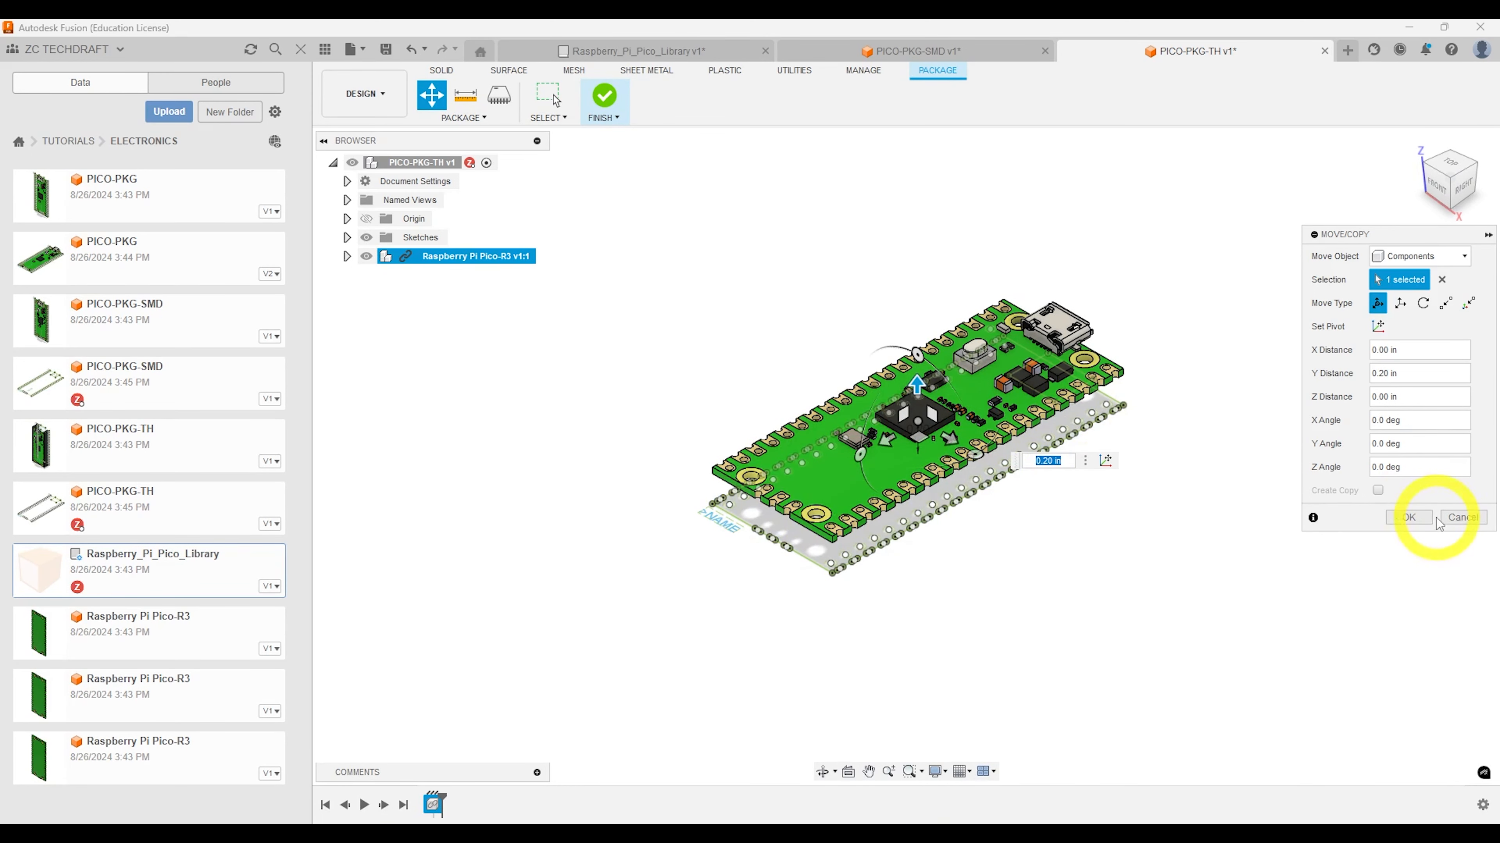
pyautogui.click(1409, 517)
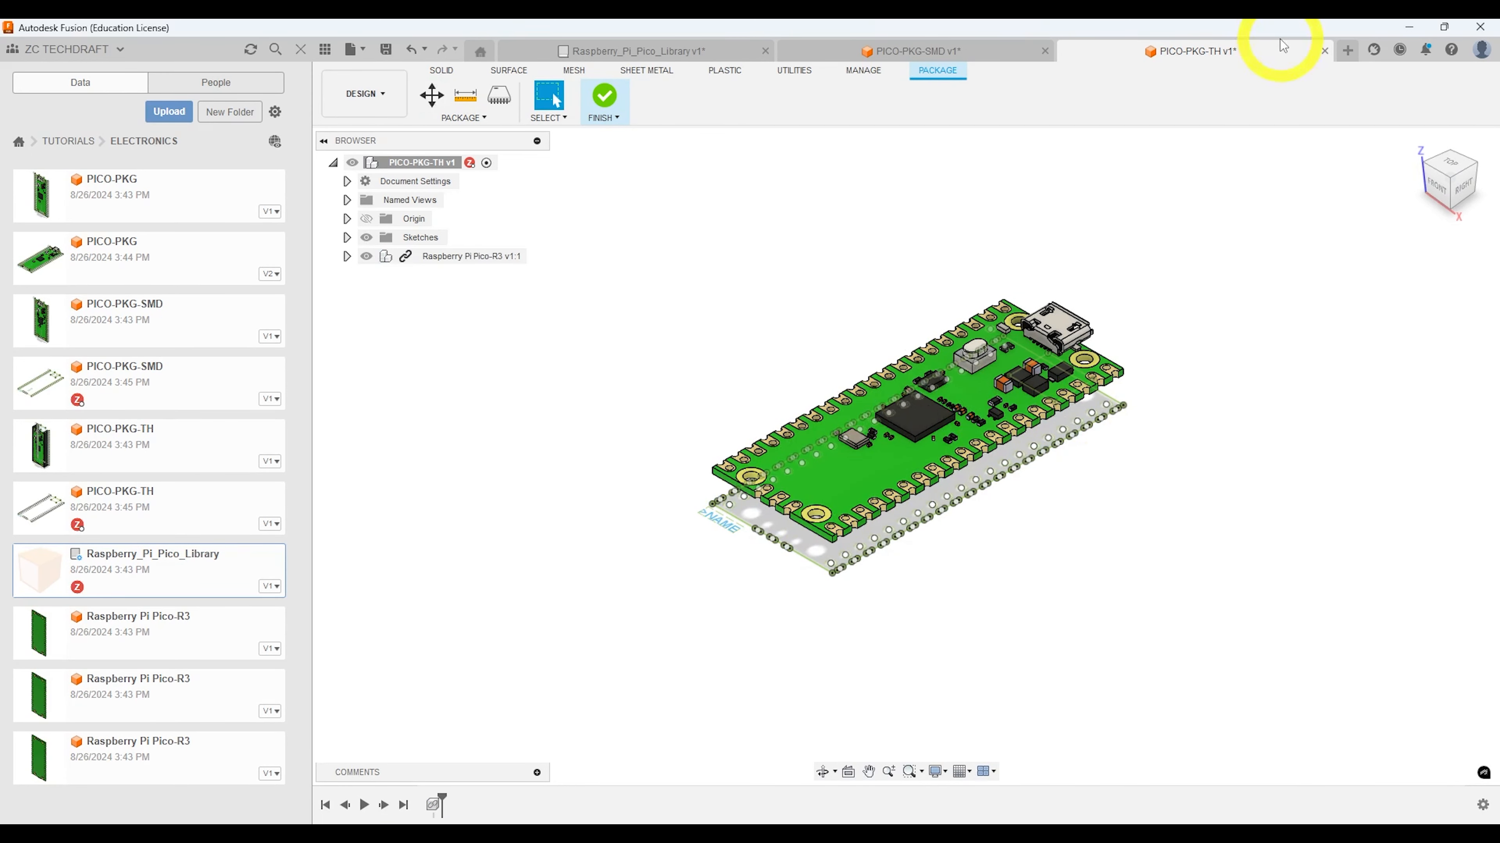
pyautogui.click(601, 96)
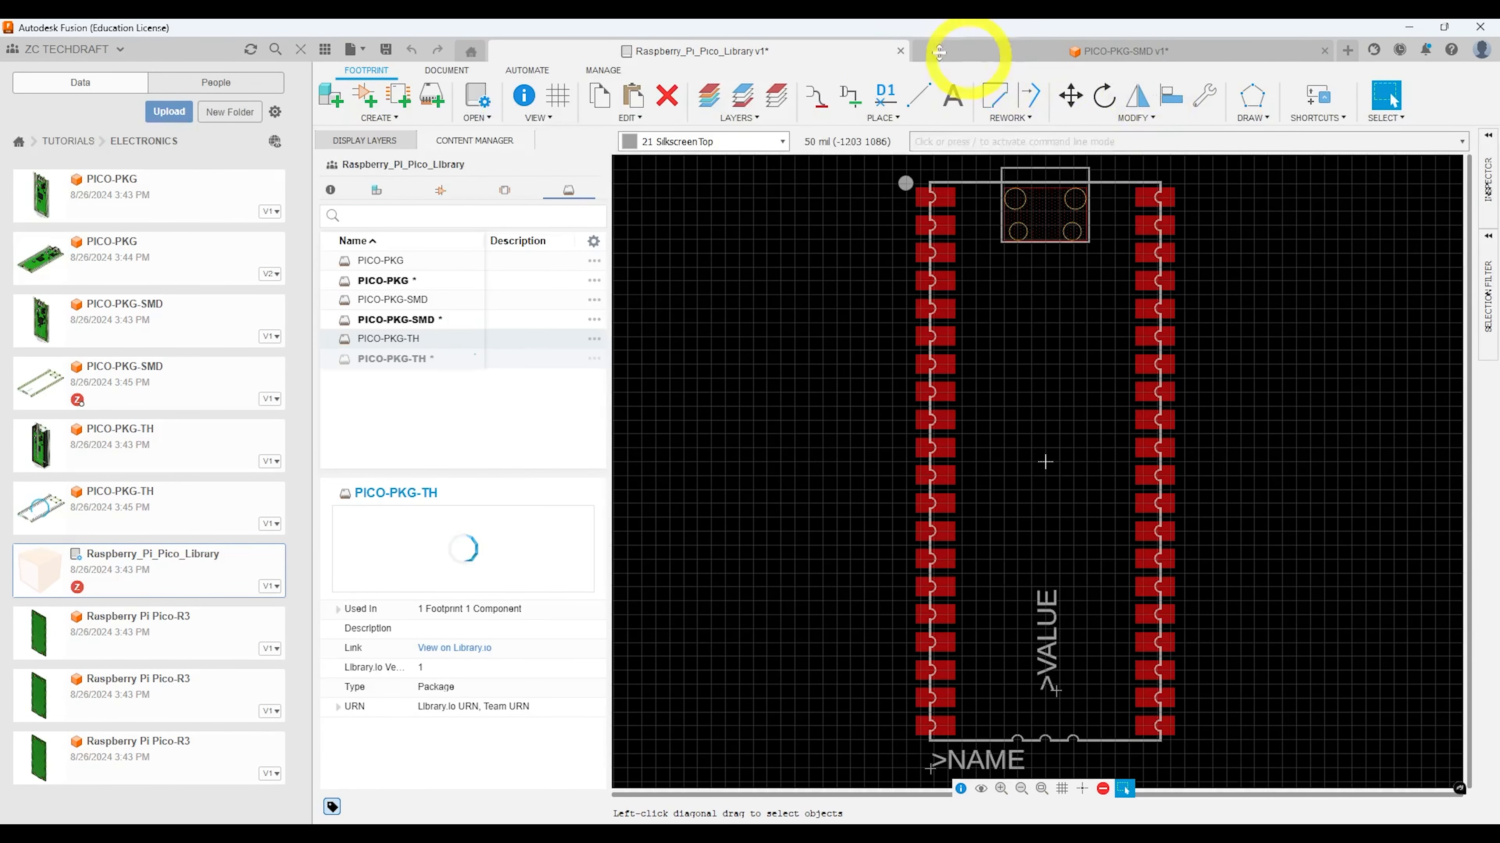
# - Close the Raspberry_Pi_Pico_Library and PICO-PKG-SMD documents, saving their changes
pyautogui.click(899, 52)
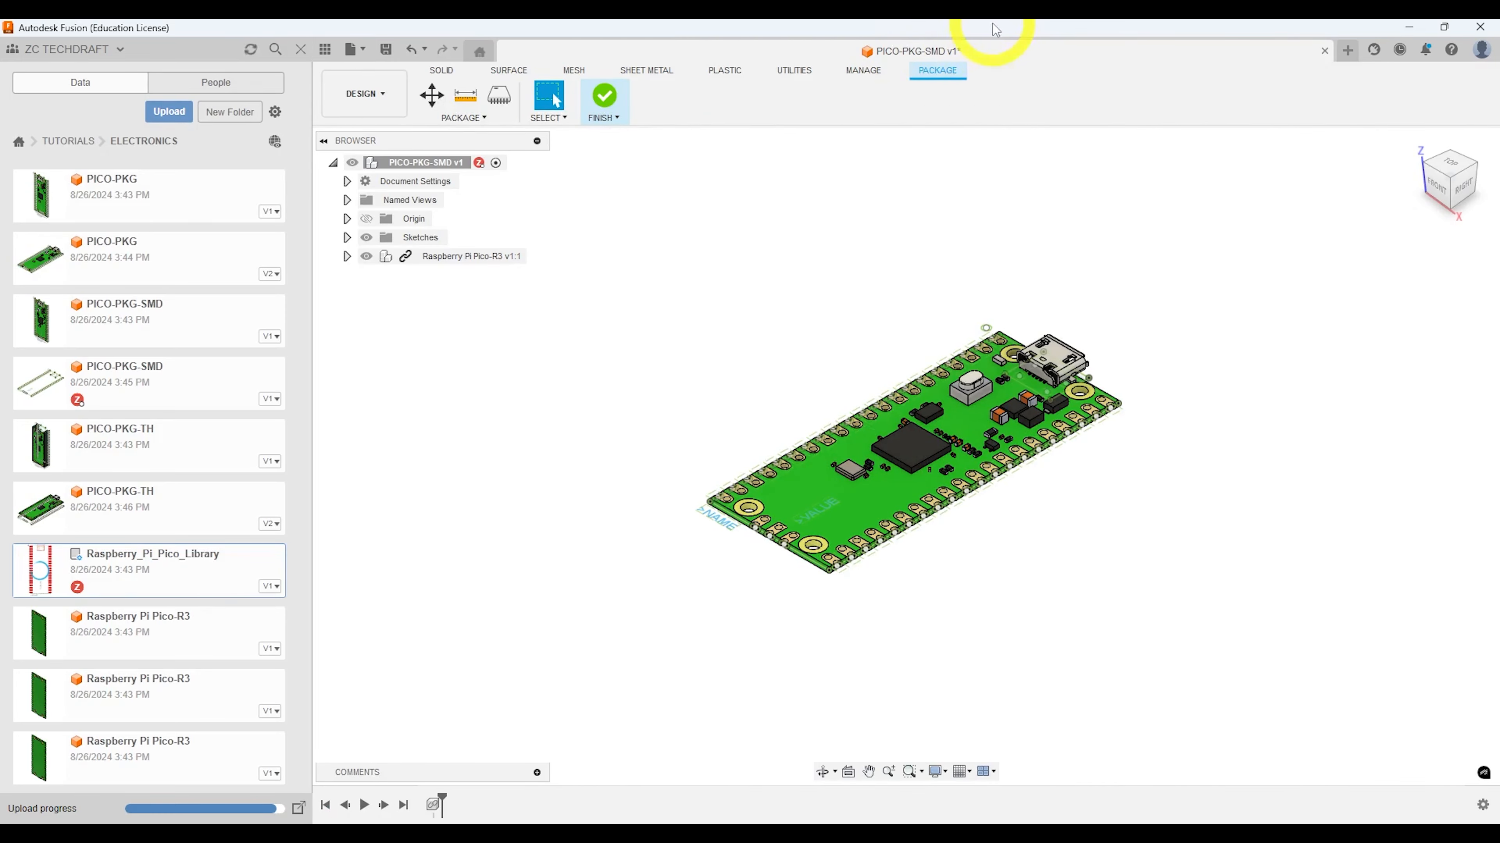
pyautogui.click(1324, 50)
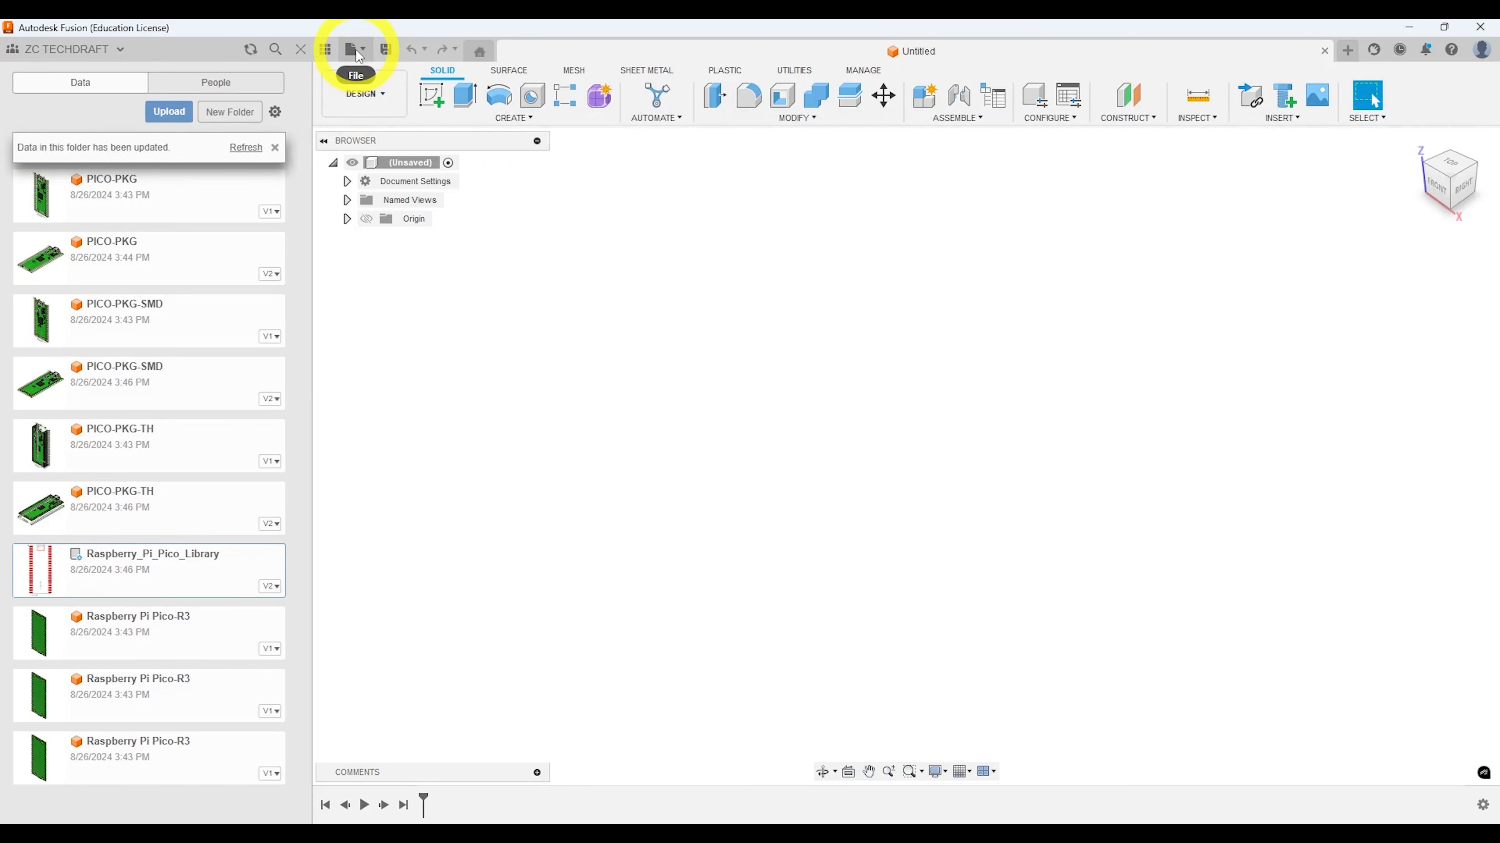
# - Create a new electronics design
pyautogui.click(357, 52)
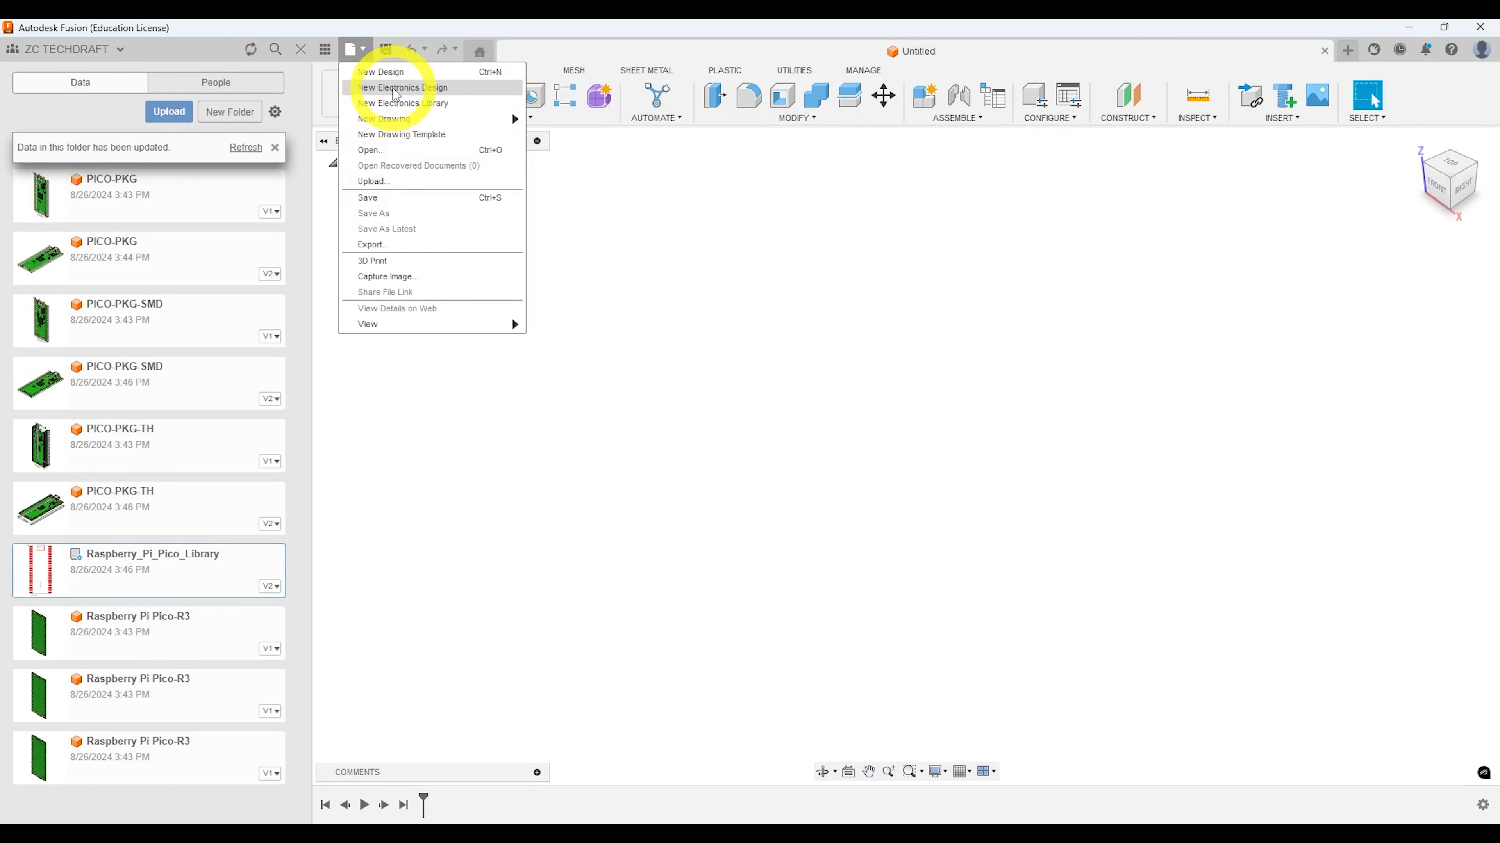
pyautogui.click(396, 104)
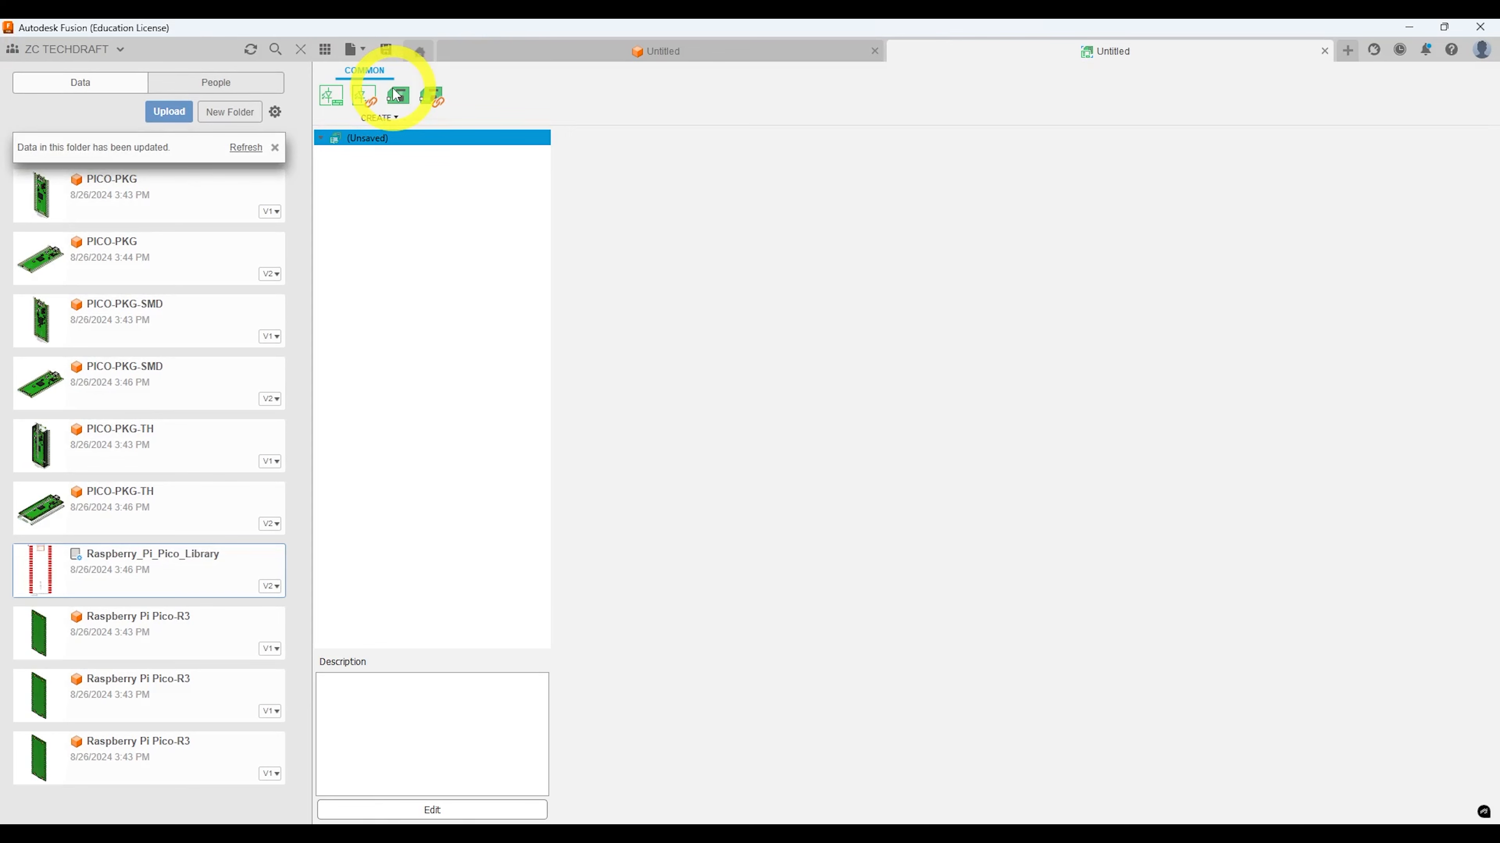
# - Add a new schematic to the electronics design and accept its grid with a size of 0.1 inch
pyautogui.click(331, 96)
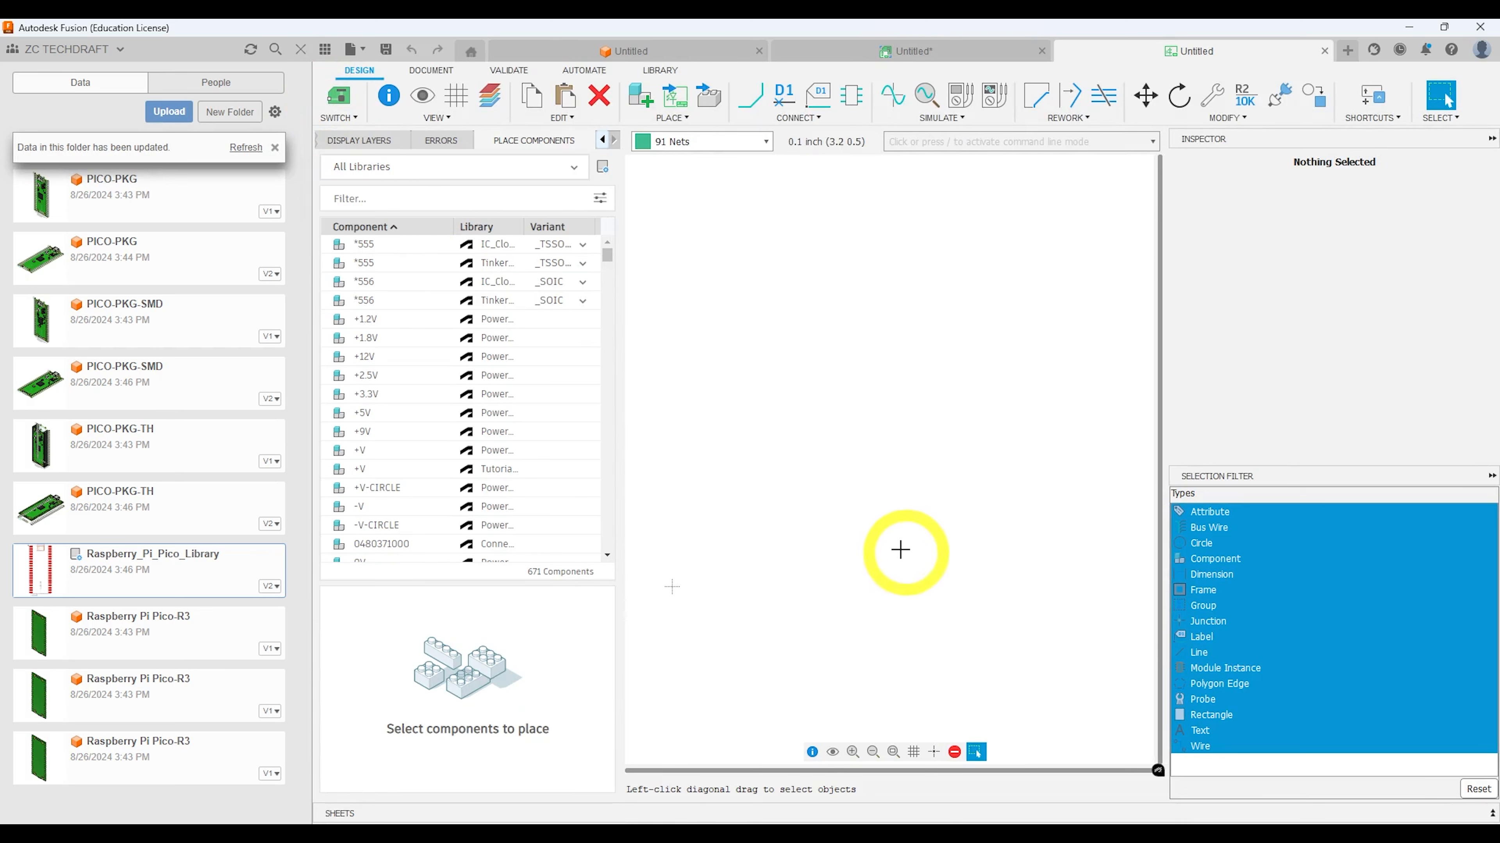
pyautogui.click(917, 756)
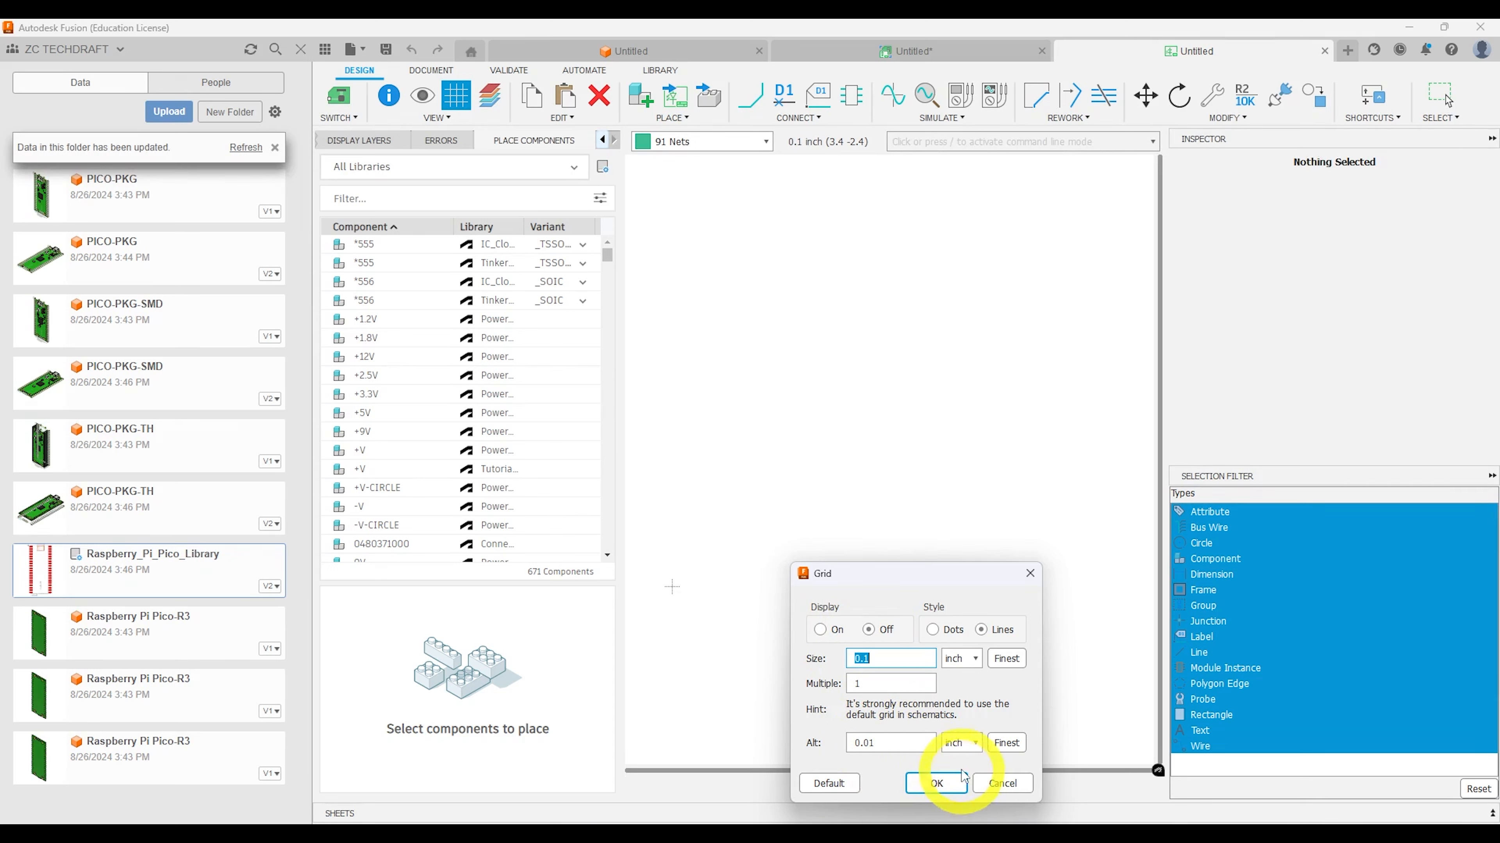
pyautogui.click(936, 784)
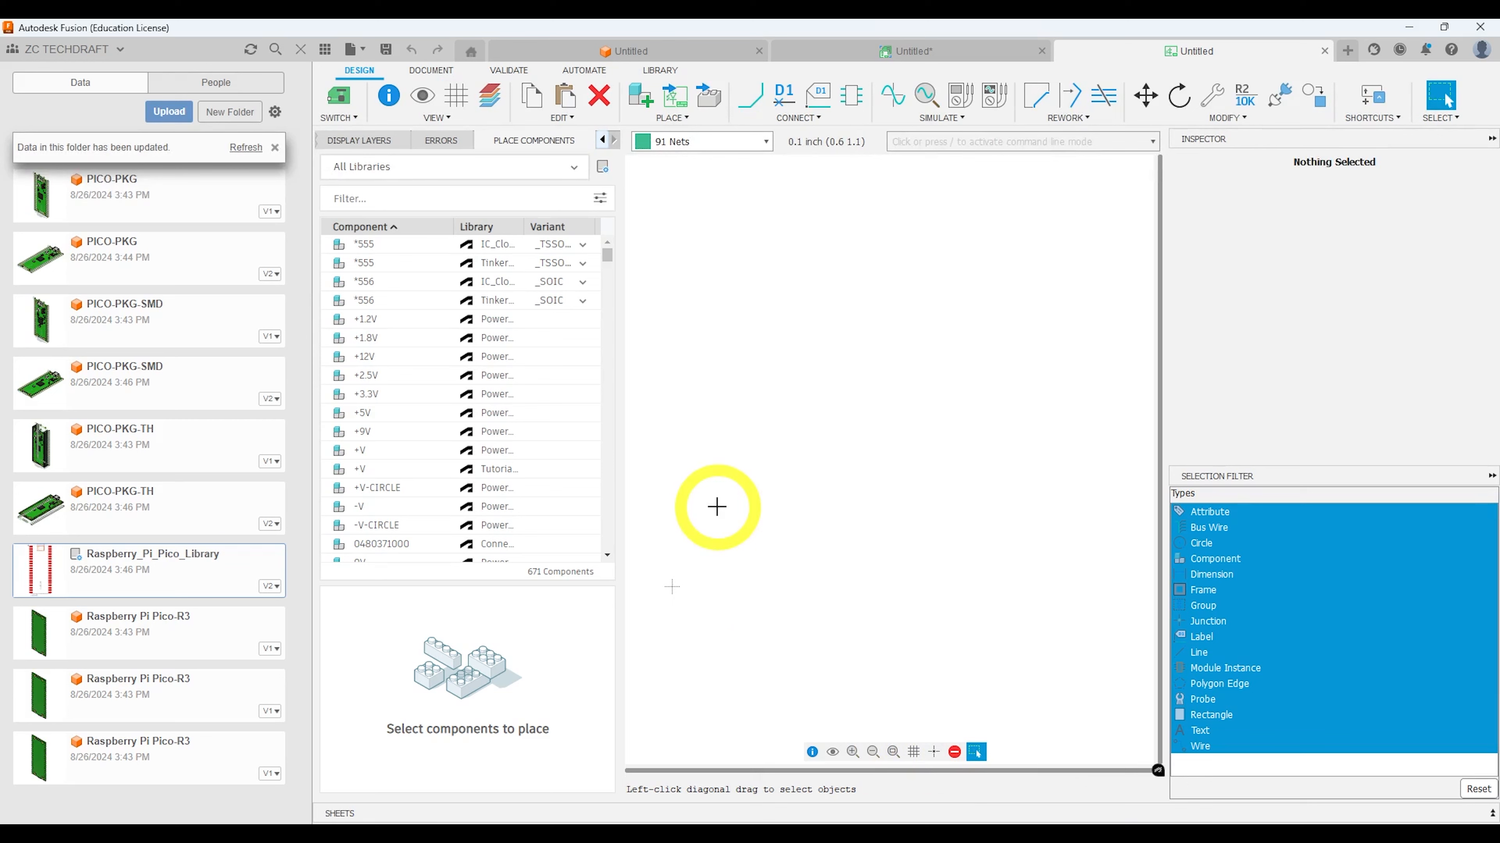
# - Limit the placeable components to version 2 of Raspberry_Pi_Pico_Library
pyautogui.click(498, 177)
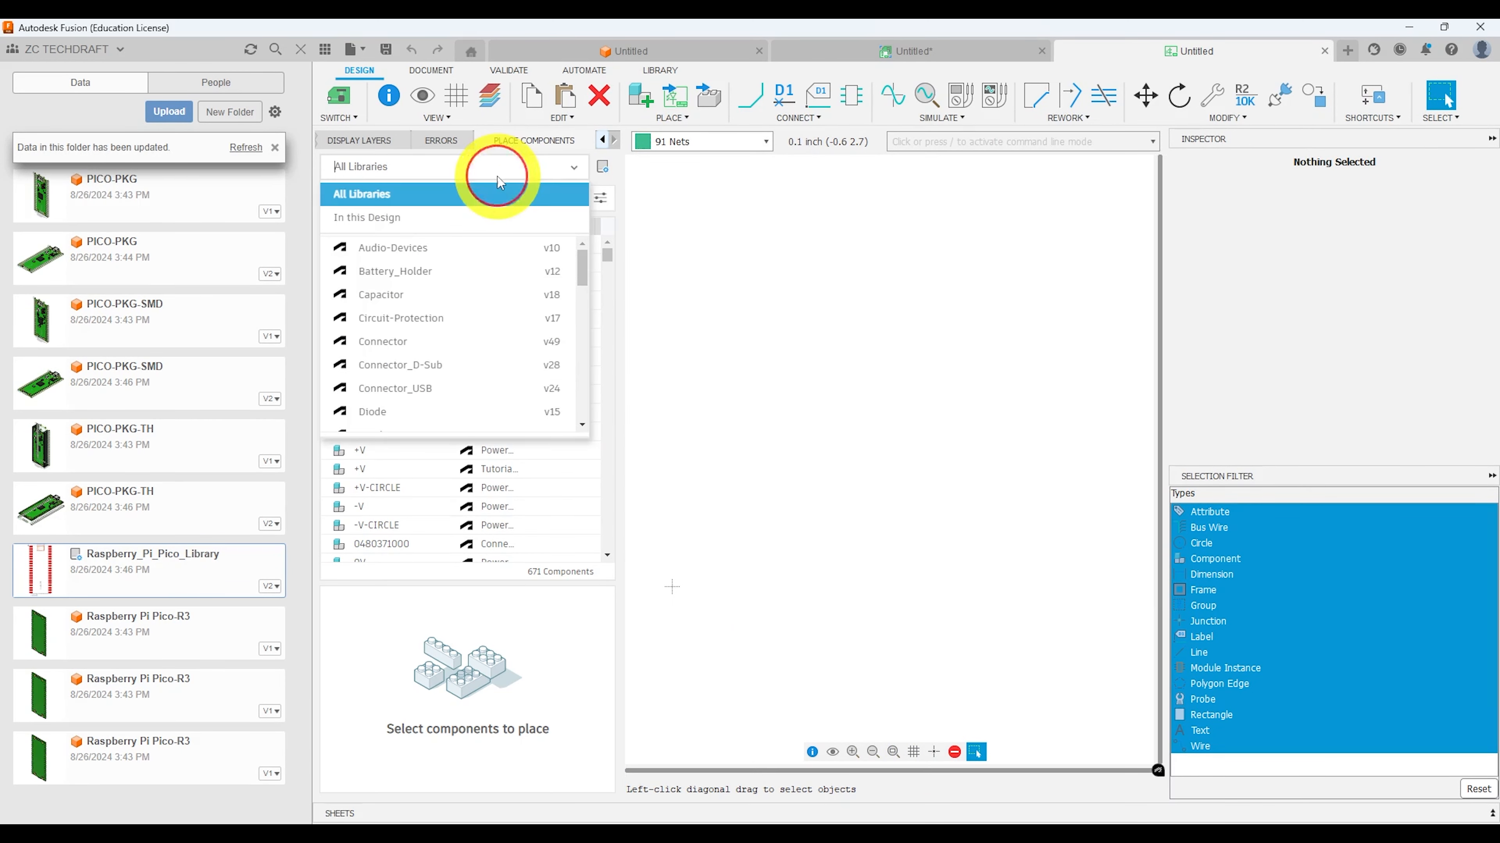
pyautogui.scroll(-5, 413, 283)
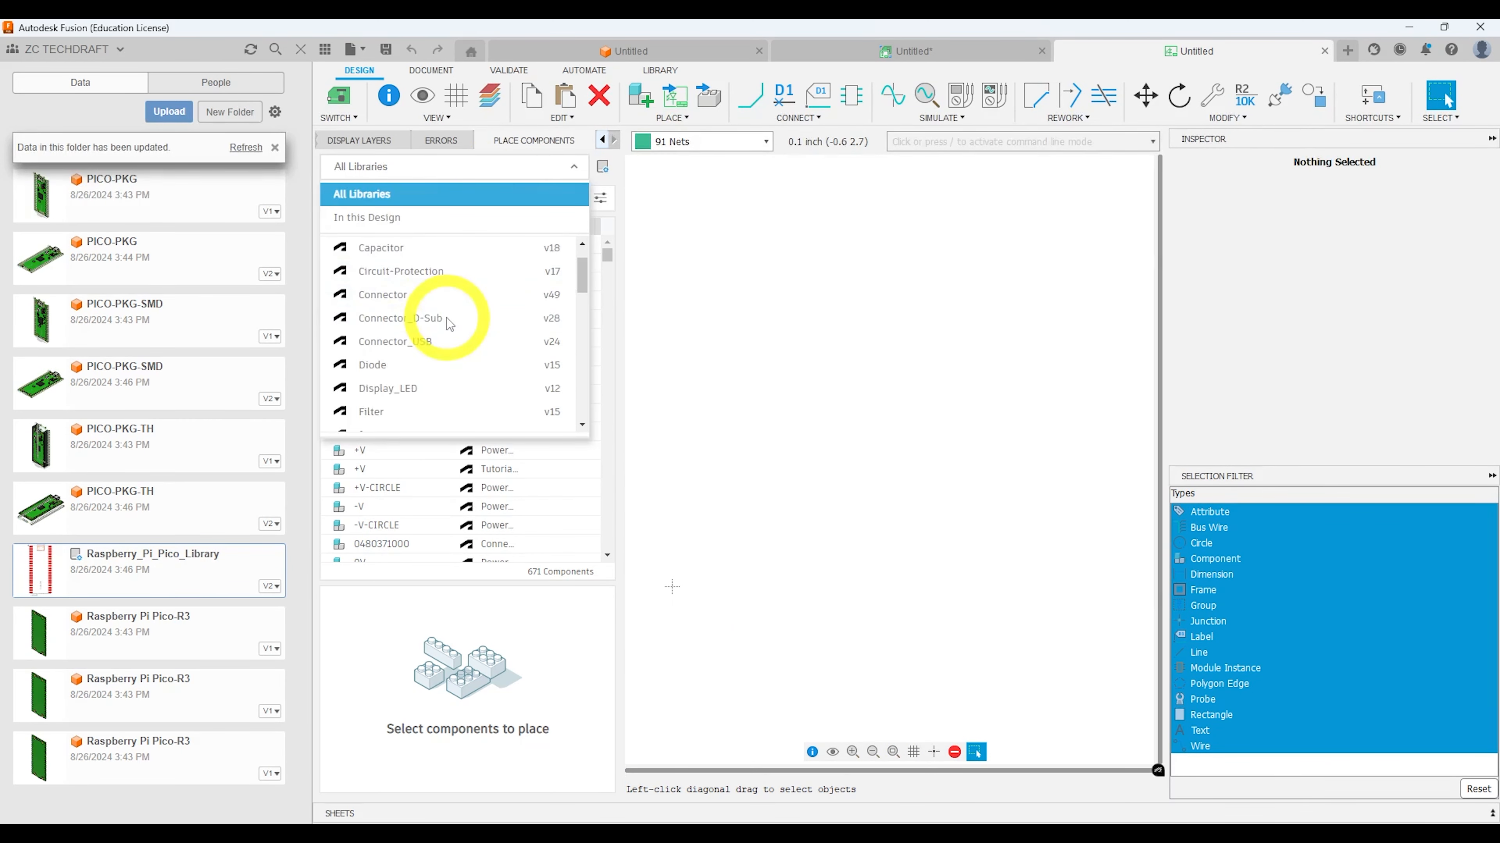
pyautogui.scroll(-5, 449, 331)
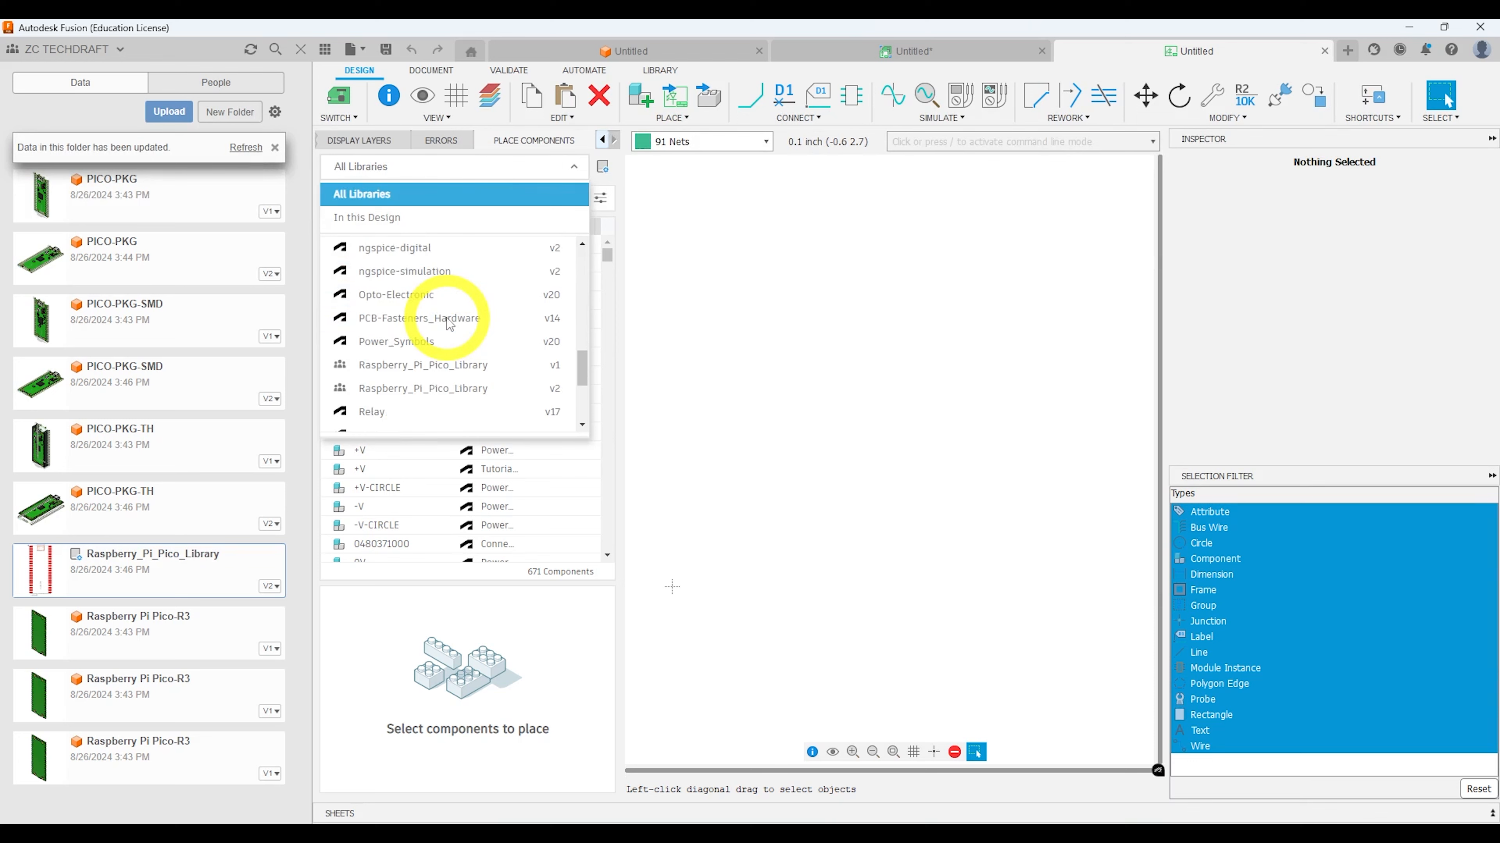
pyautogui.click(421, 388)
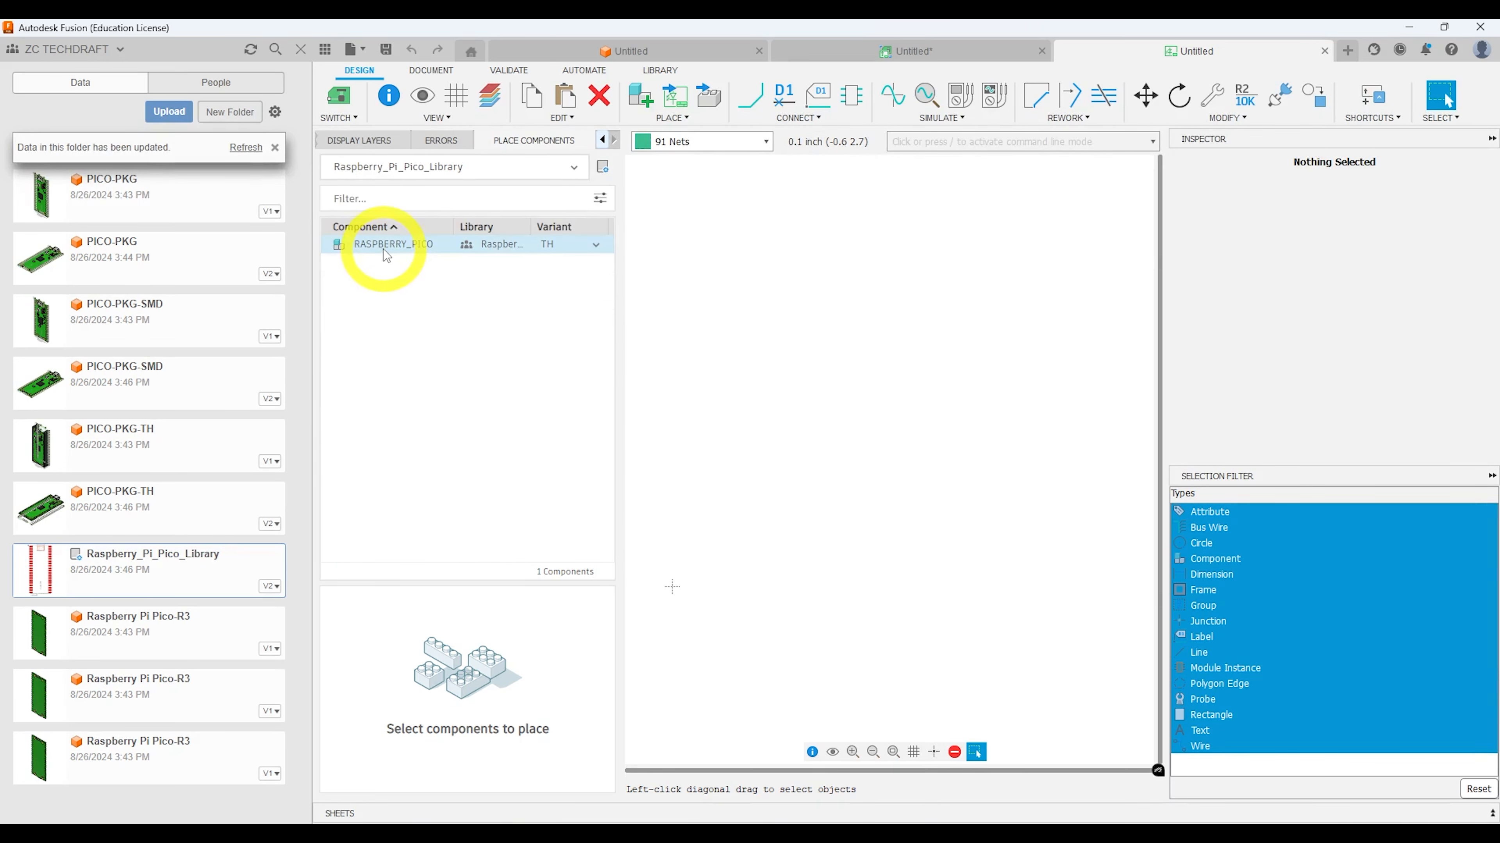
# - Place the SMD variant of RASPBERRY_PICO on the schematic sheet, just above the origin, and end the placement
pyautogui.click(384, 249)
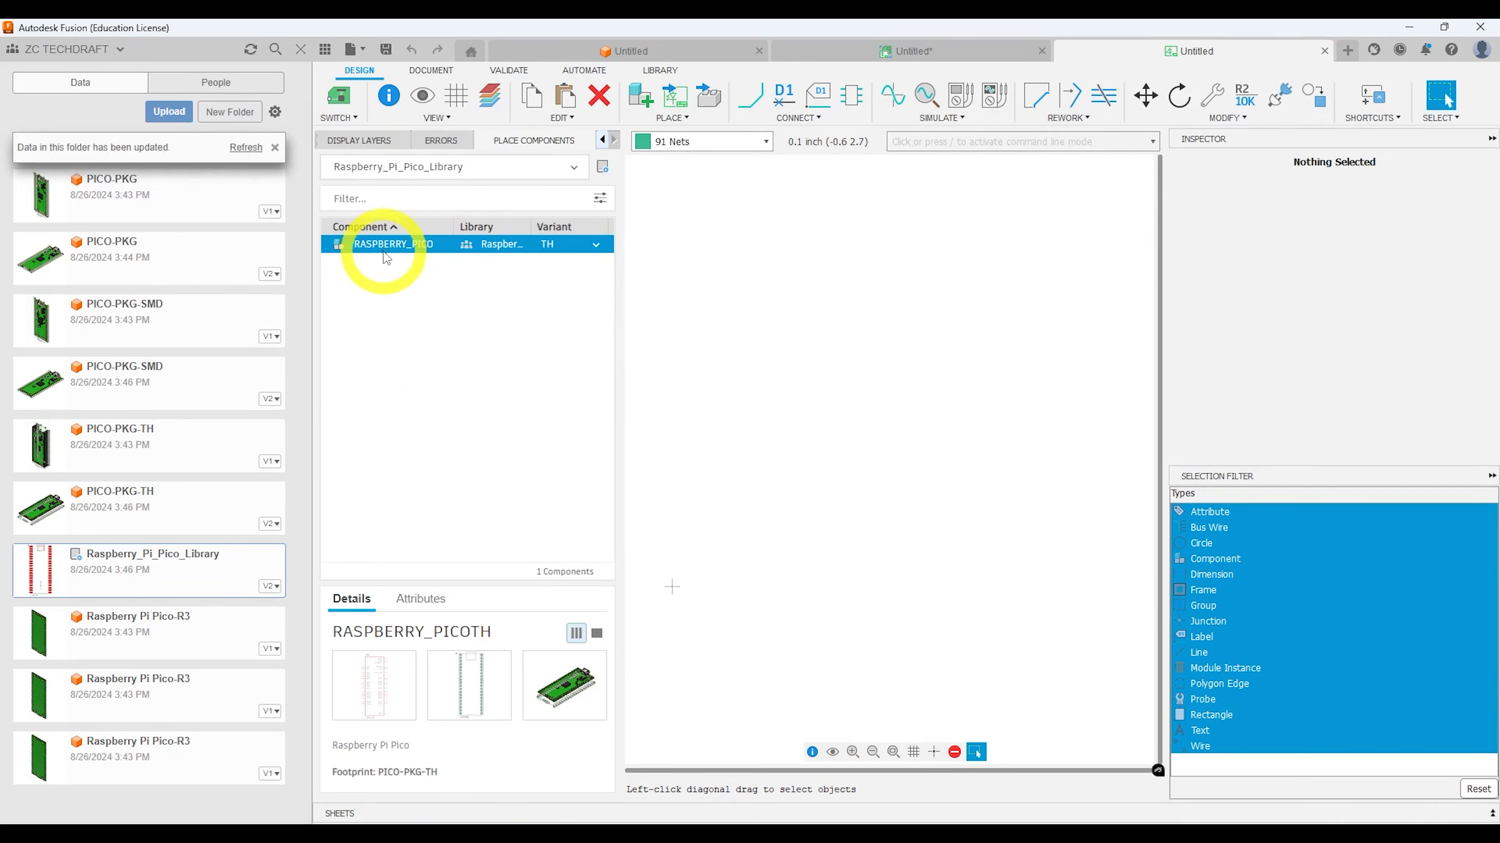
pyautogui.click(541, 251)
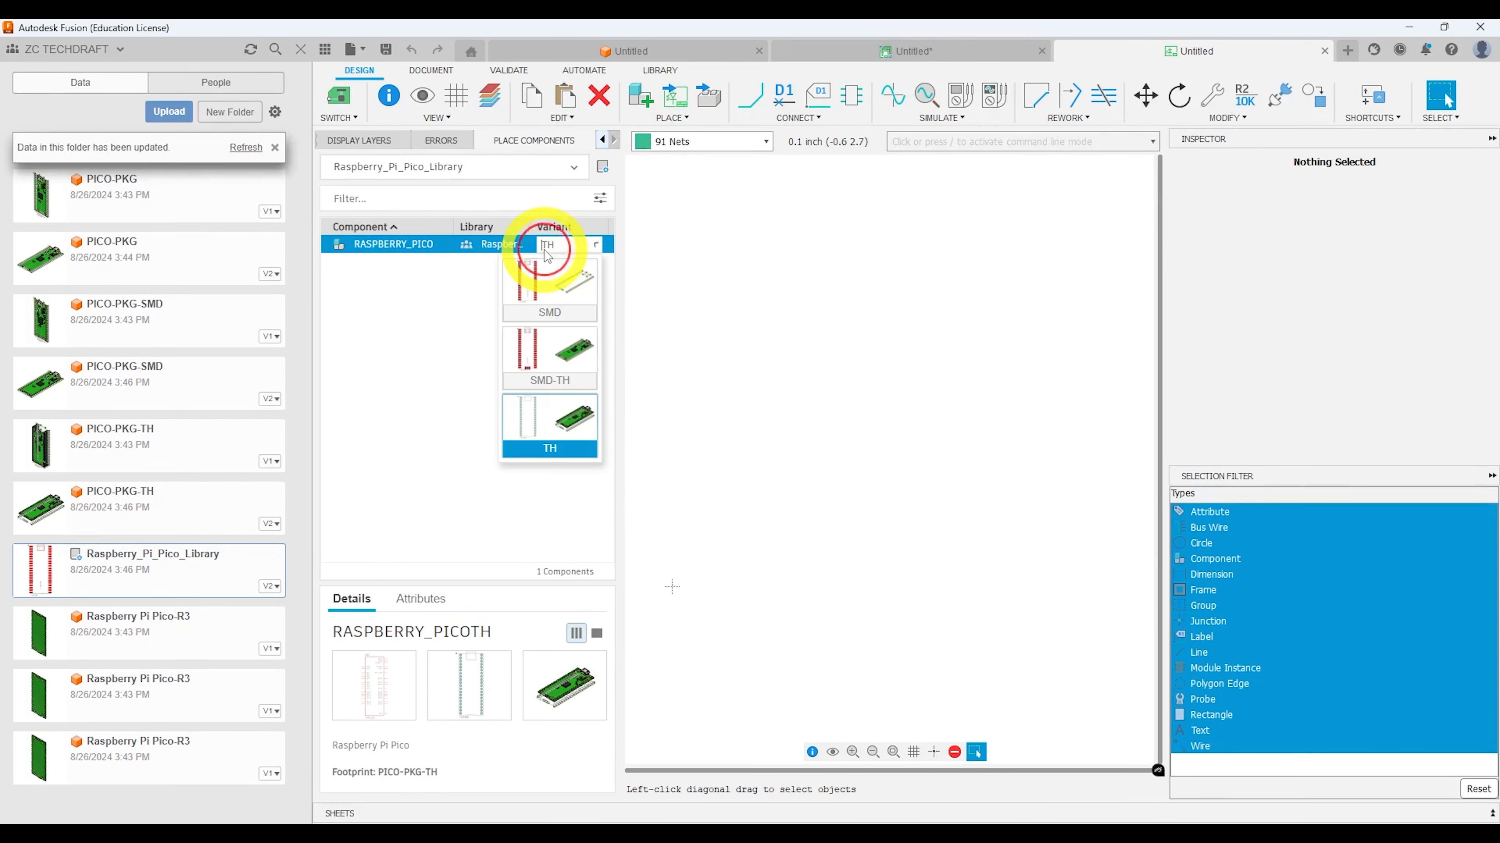
pyautogui.click(539, 298)
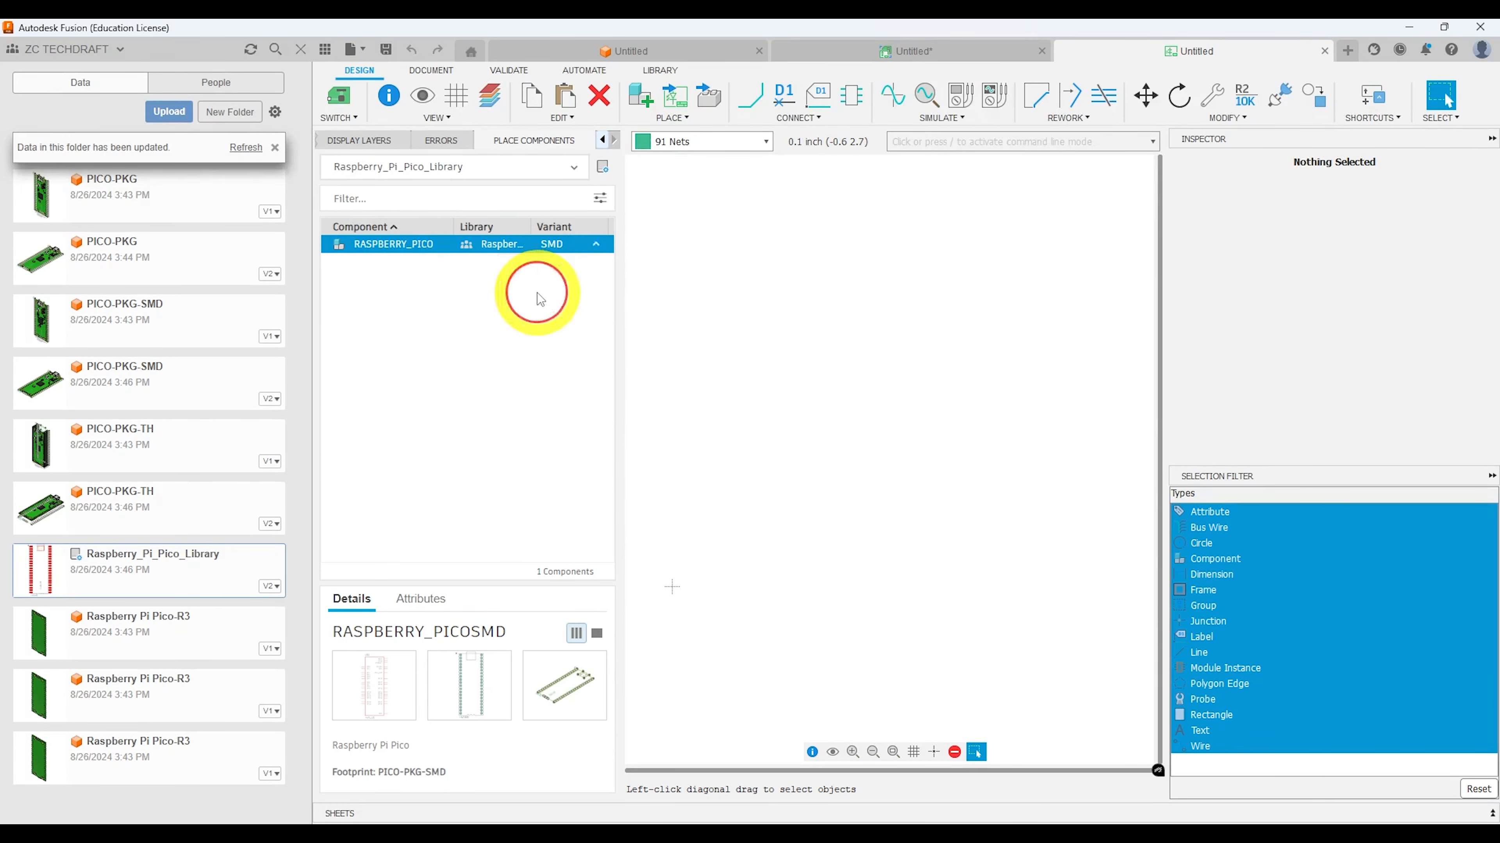
pyautogui.doubleClick(415, 252)
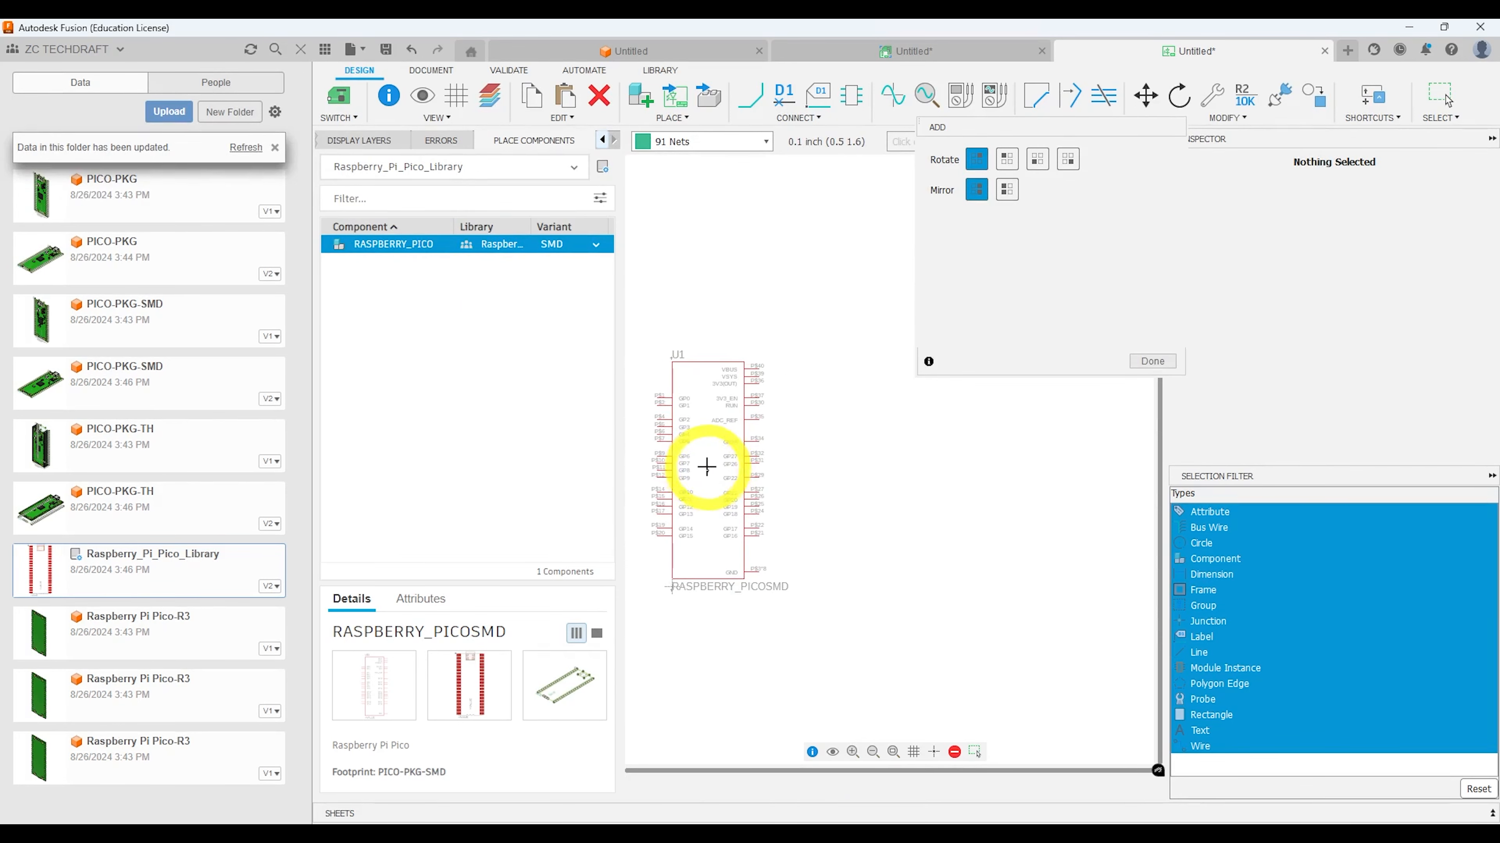
pyautogui.click(708, 465)
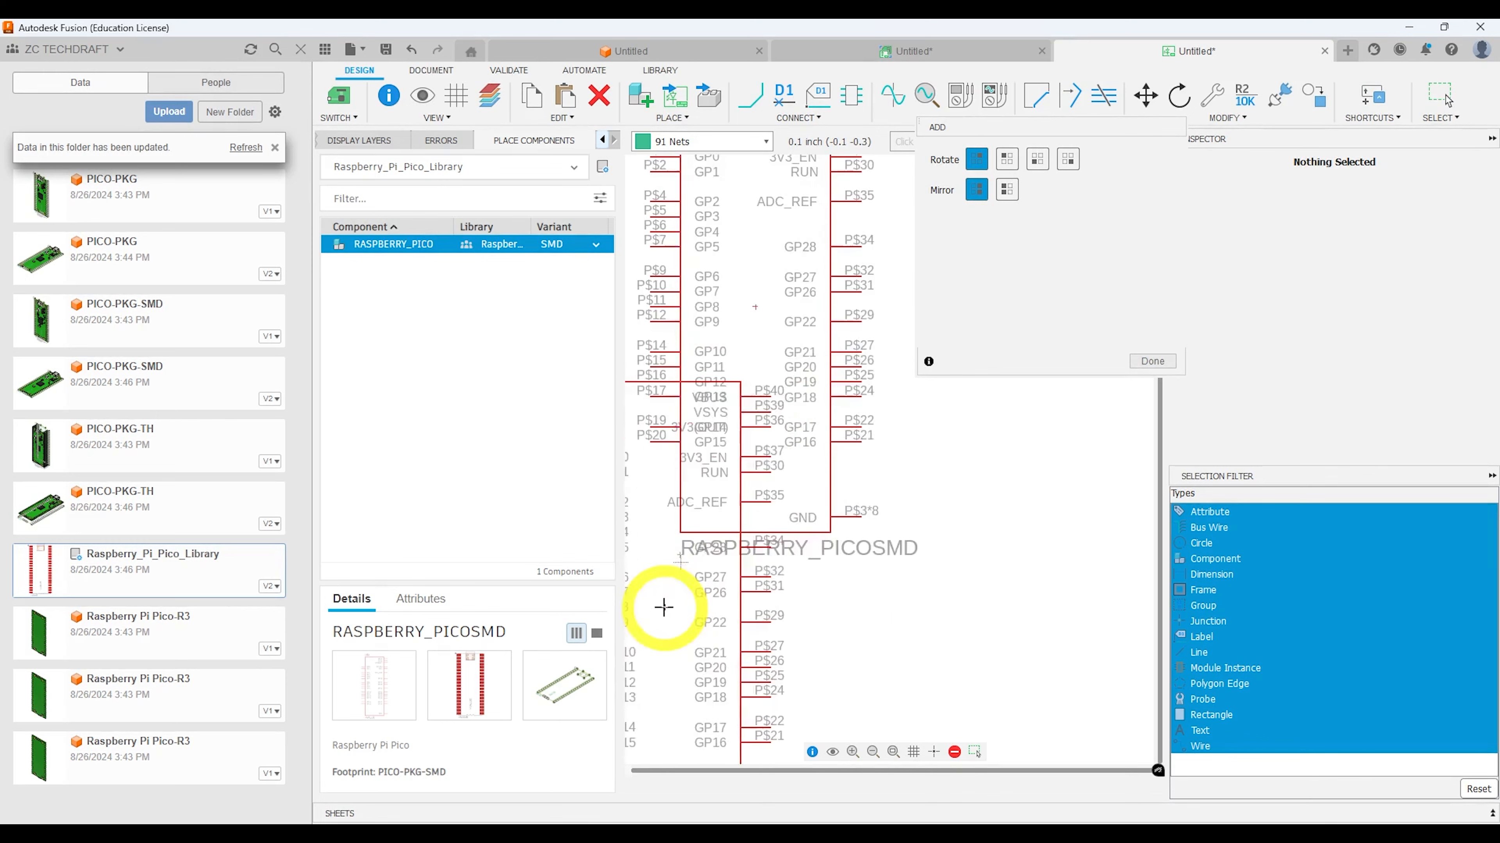
pyautogui.press('Escape')
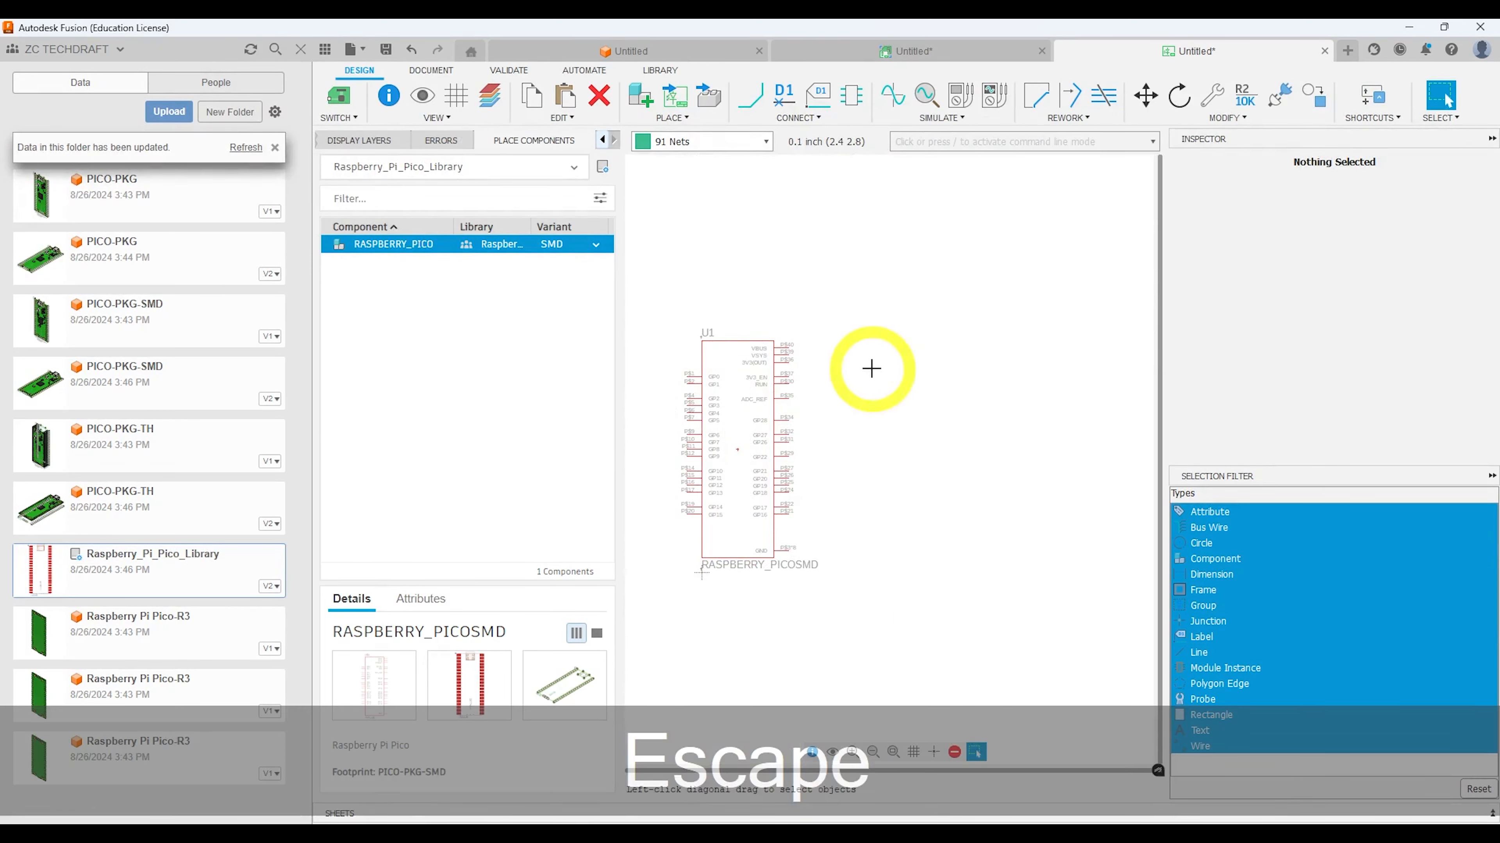
pyautogui.scroll(3, 745, 357)
pyautogui.moveTo(755, 377); pyautogui.dragTo(797, 336, button='middle')
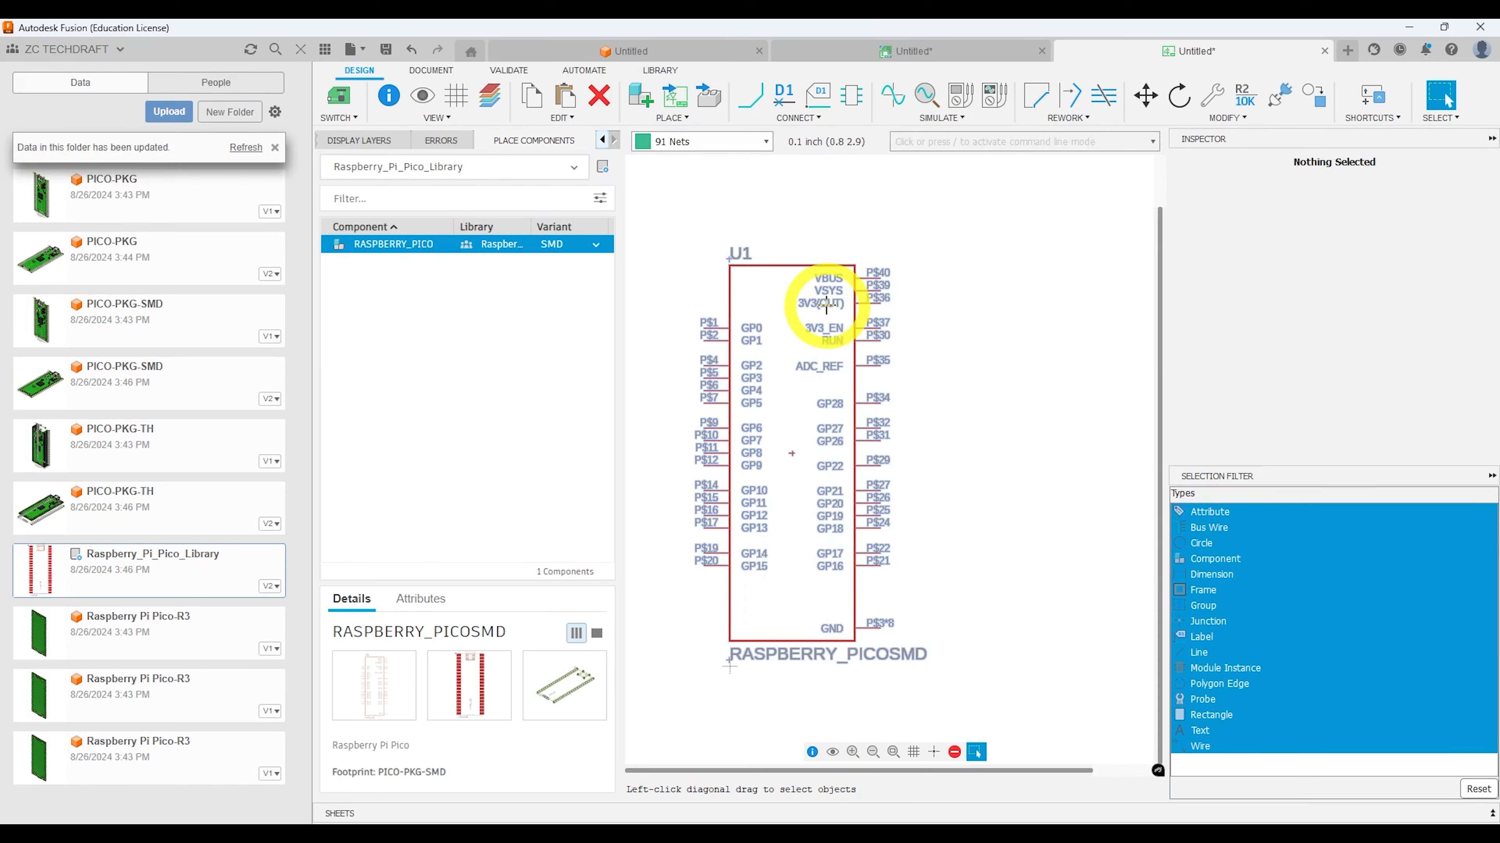
pyautogui.click(757, 95)
pyautogui.press('Escape')
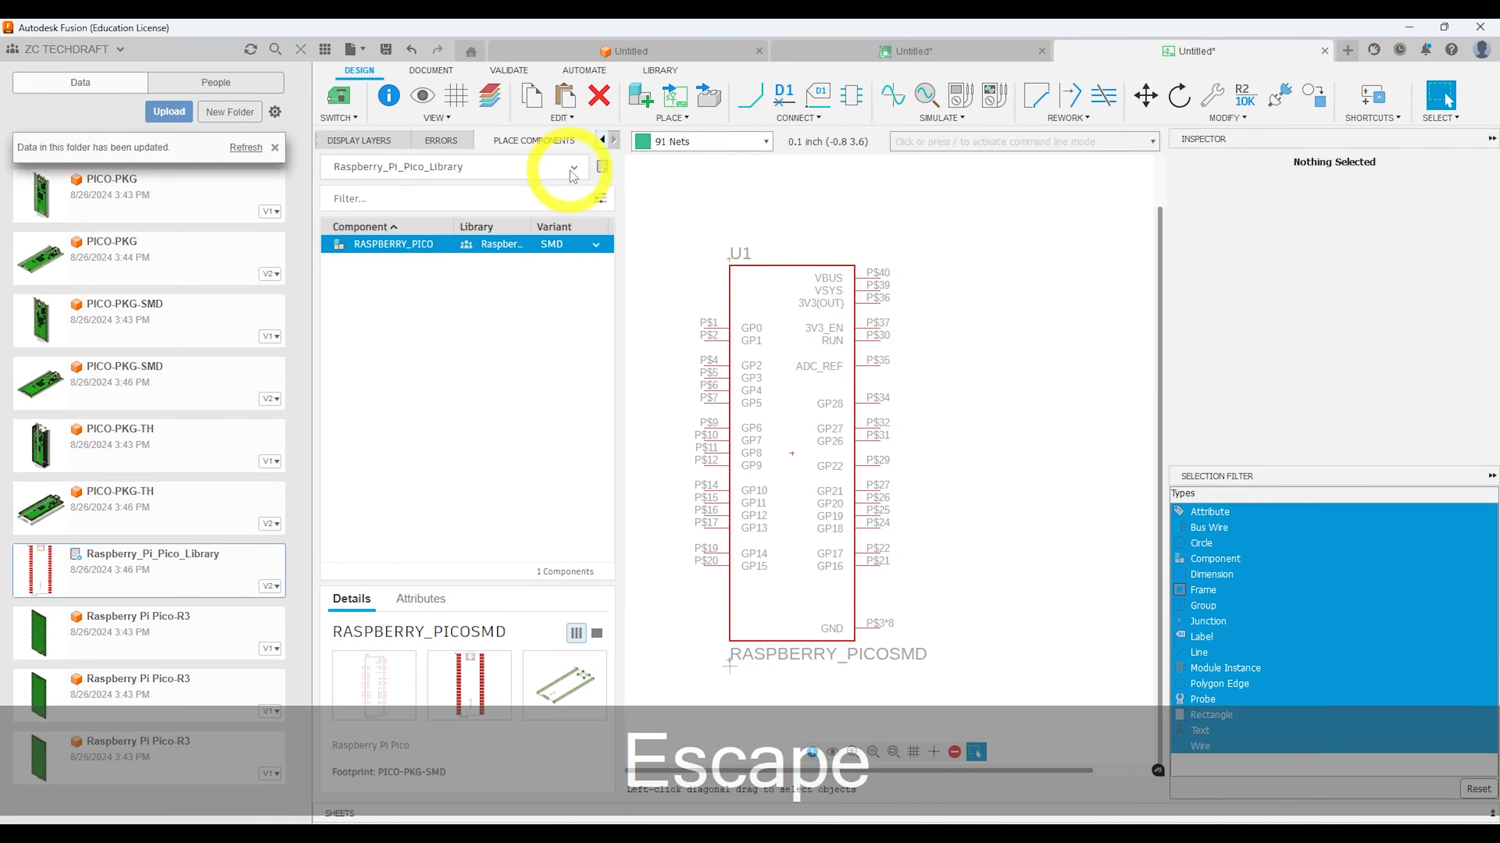
# - Place a +5V supply symbol from the Power_Symbols library above and outside the Pico's VBUS pin, keeping its default value
pyautogui.click(572, 169)
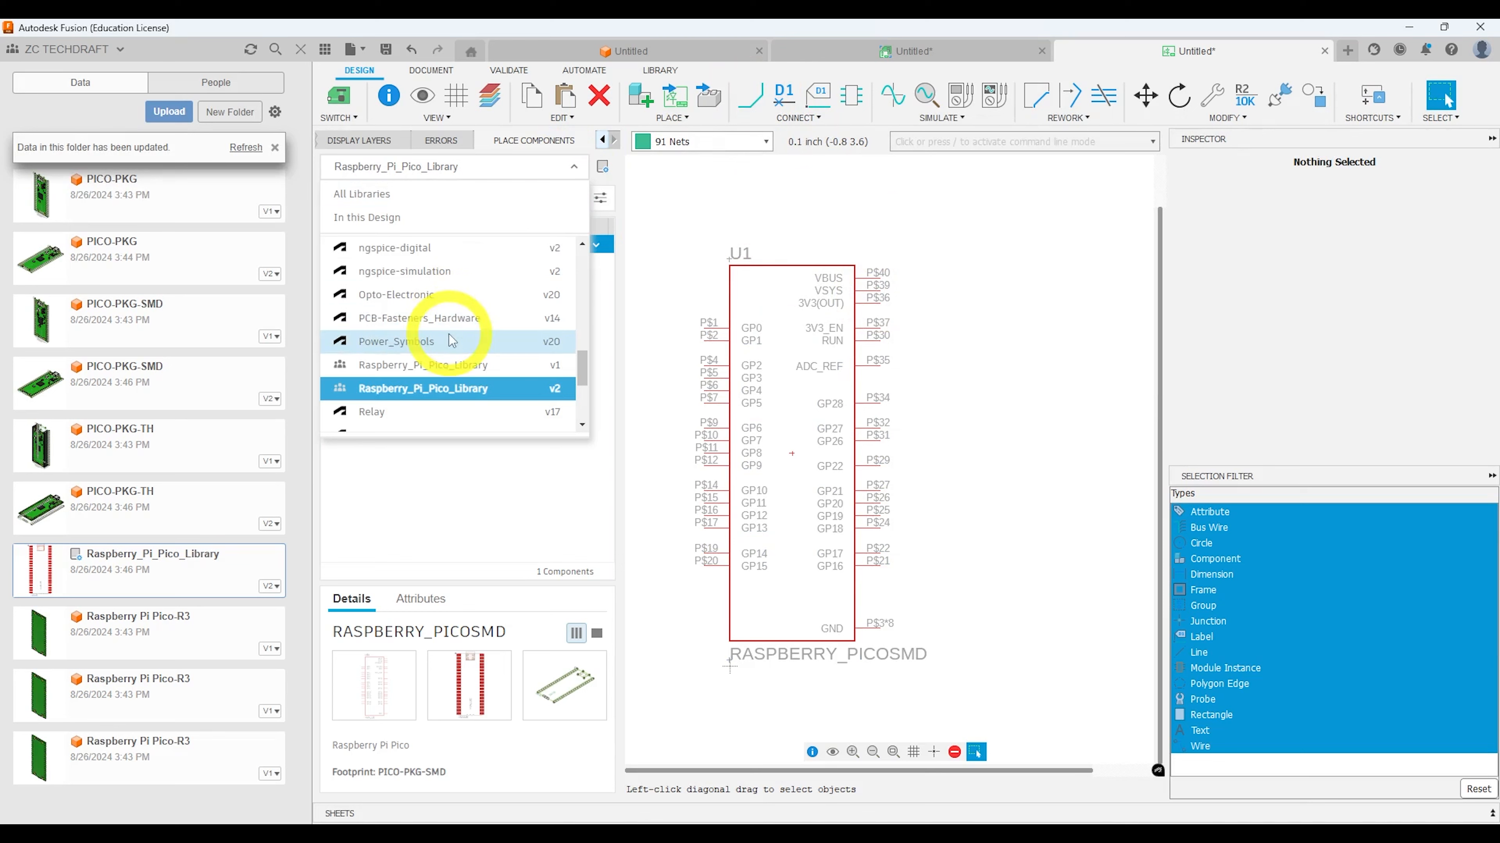
pyautogui.click(433, 343)
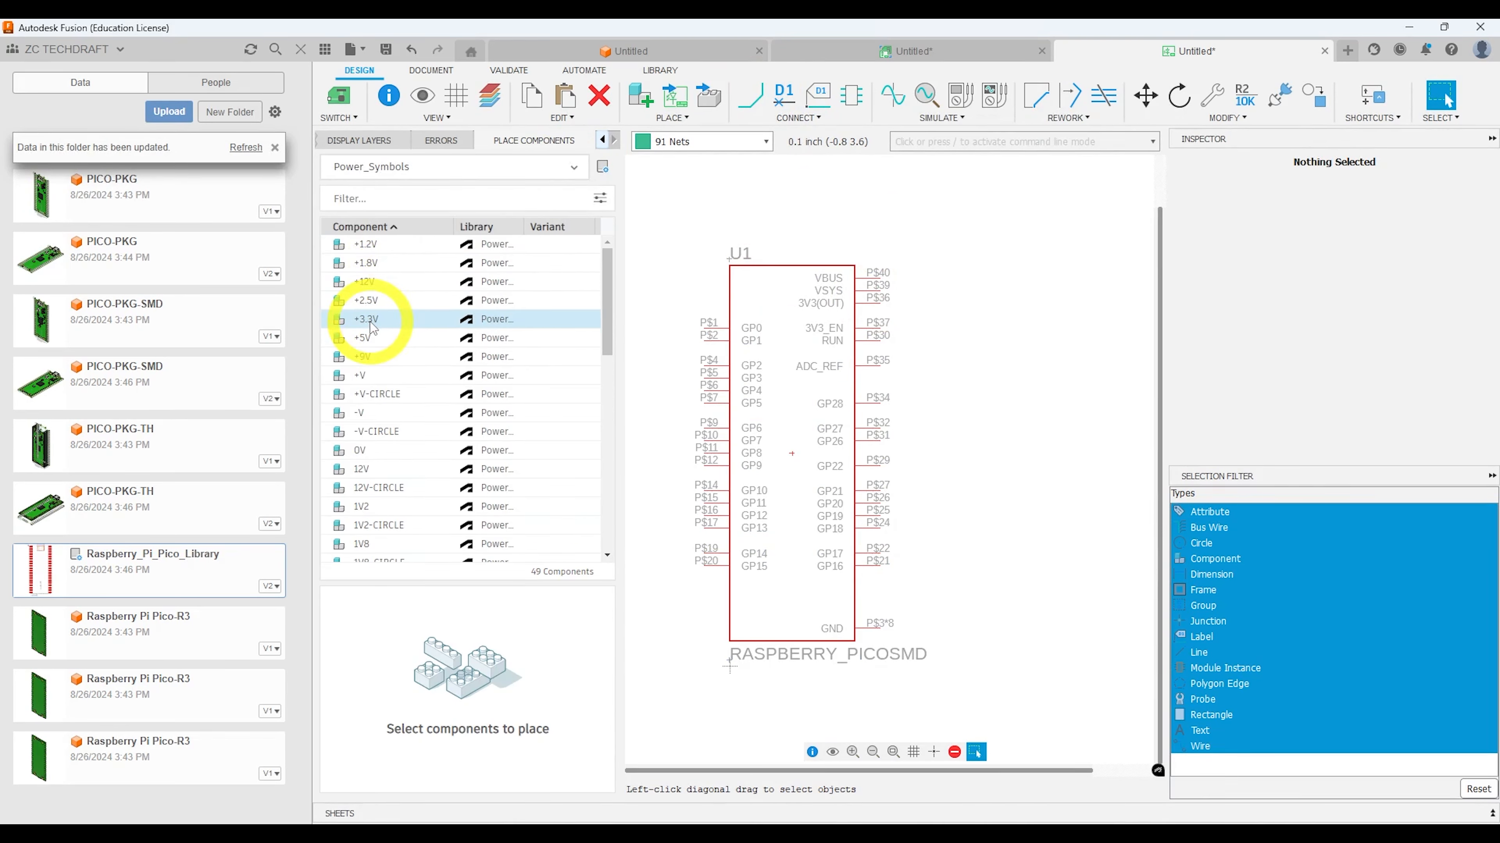
pyautogui.click(362, 337)
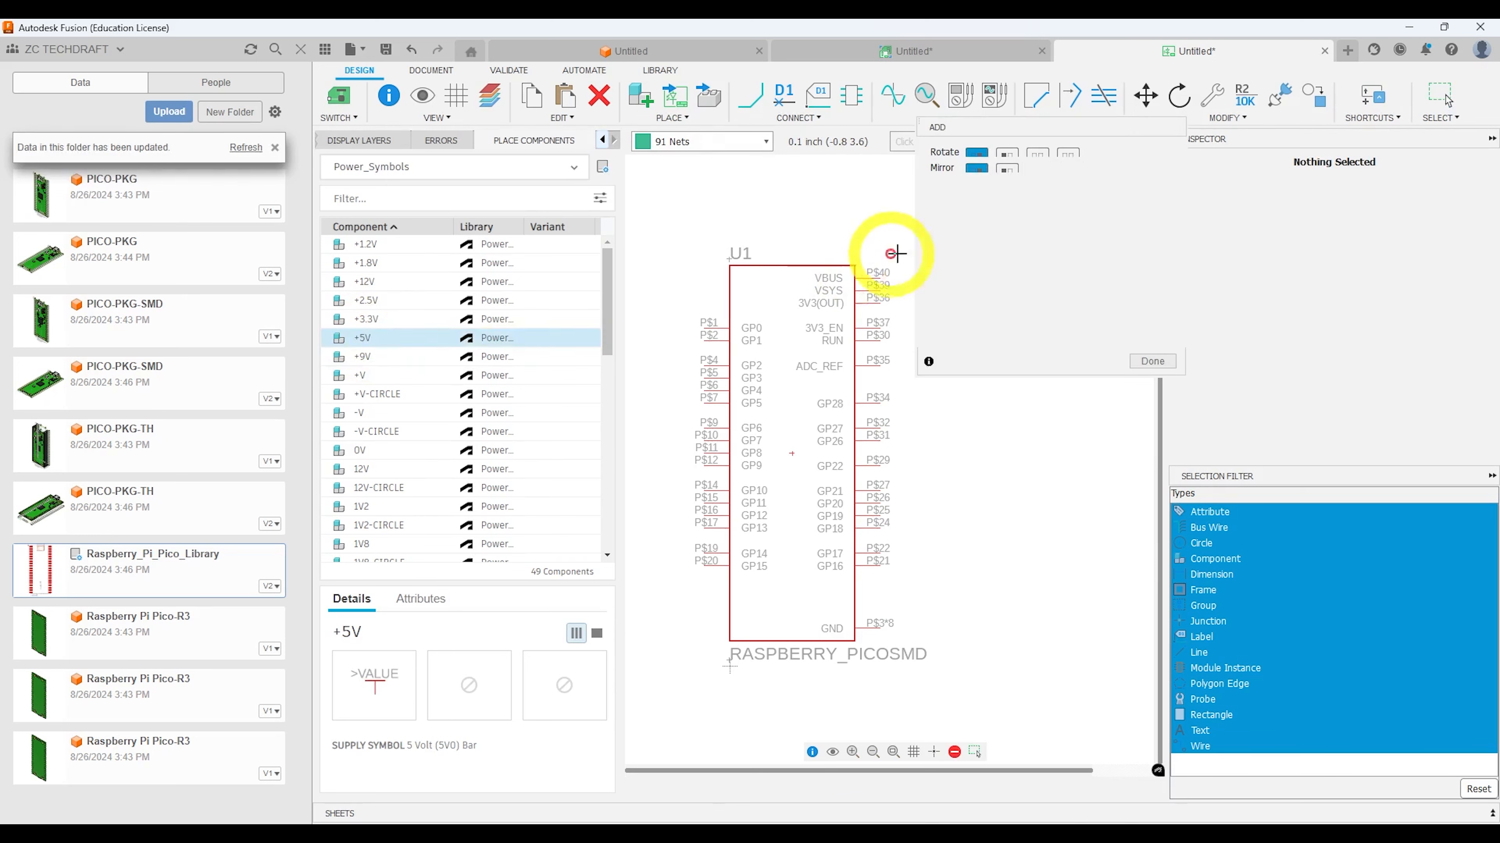
pyautogui.moveTo(912, 247); pyautogui.dragTo(832, 260, button='middle')
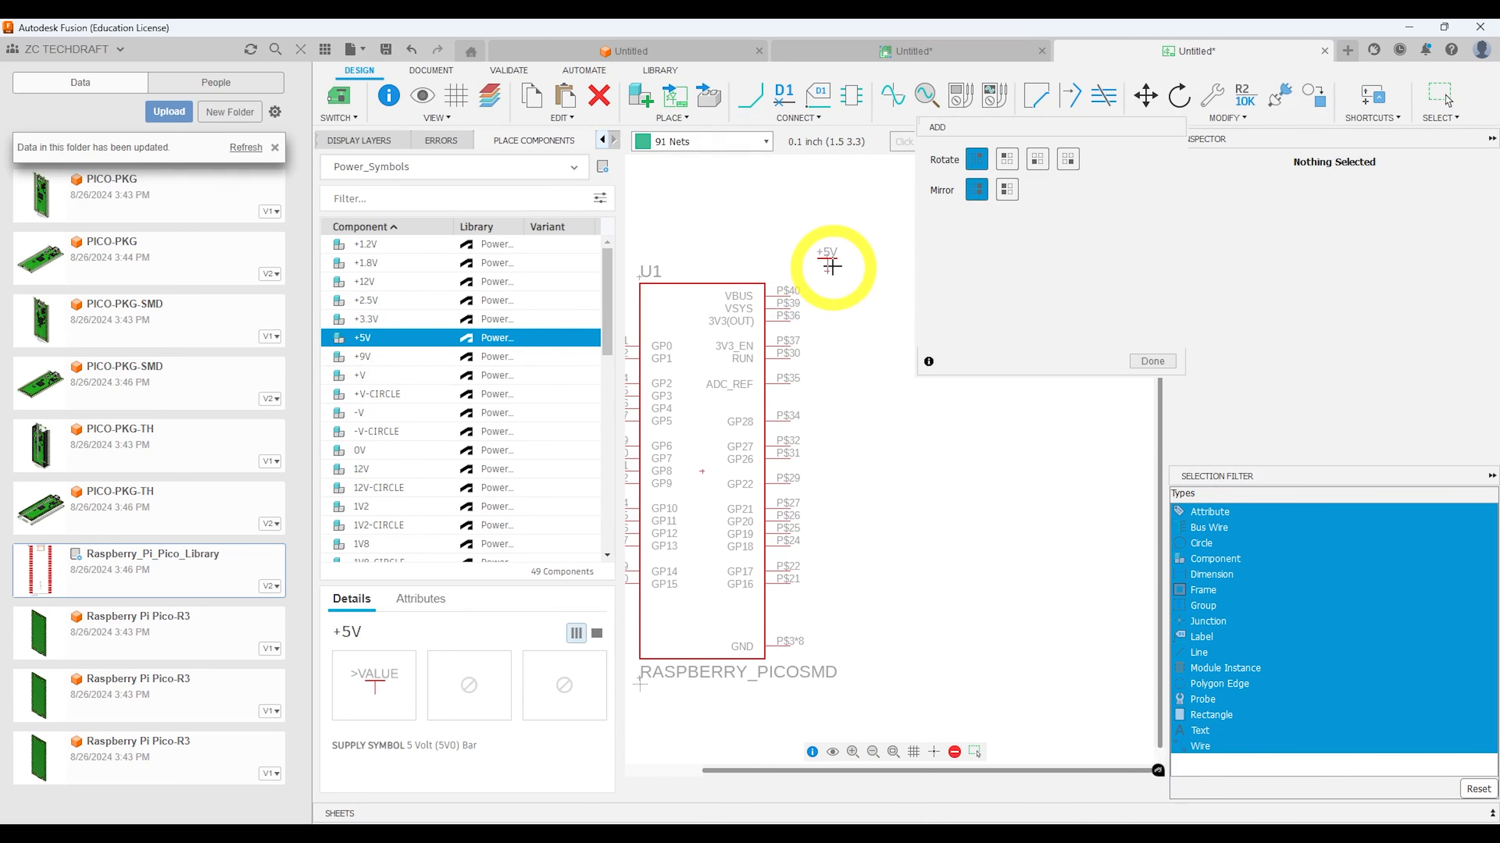
pyautogui.click(838, 261)
pyautogui.click(724, 285)
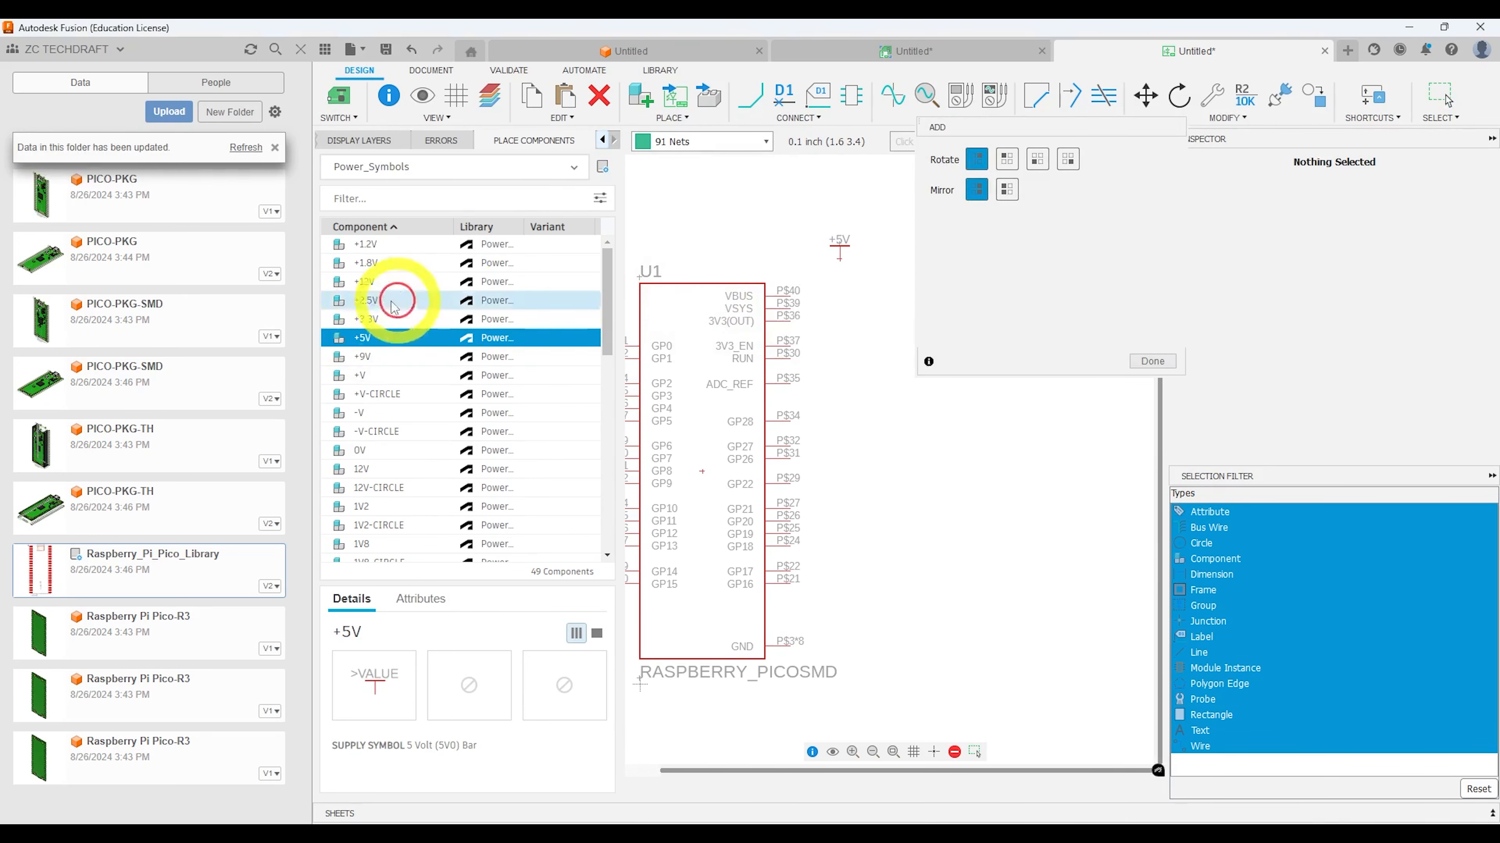
# - Place a +3.3V supply symbol level with the +5V symbol and farther from the Pico, keeping its default value
pyautogui.click(366, 319)
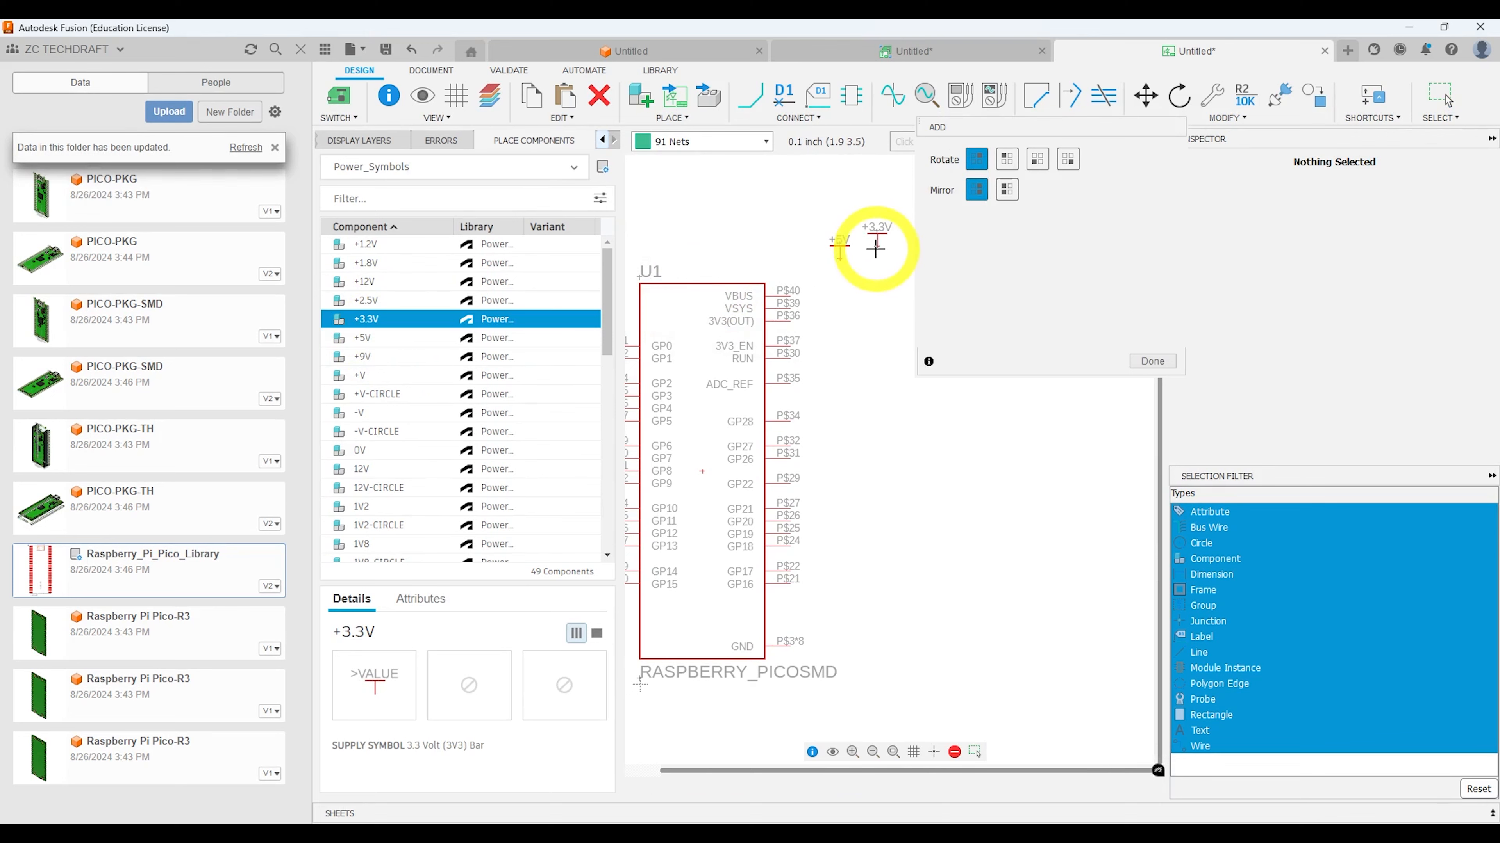
pyautogui.click(874, 255)
pyautogui.click(739, 280)
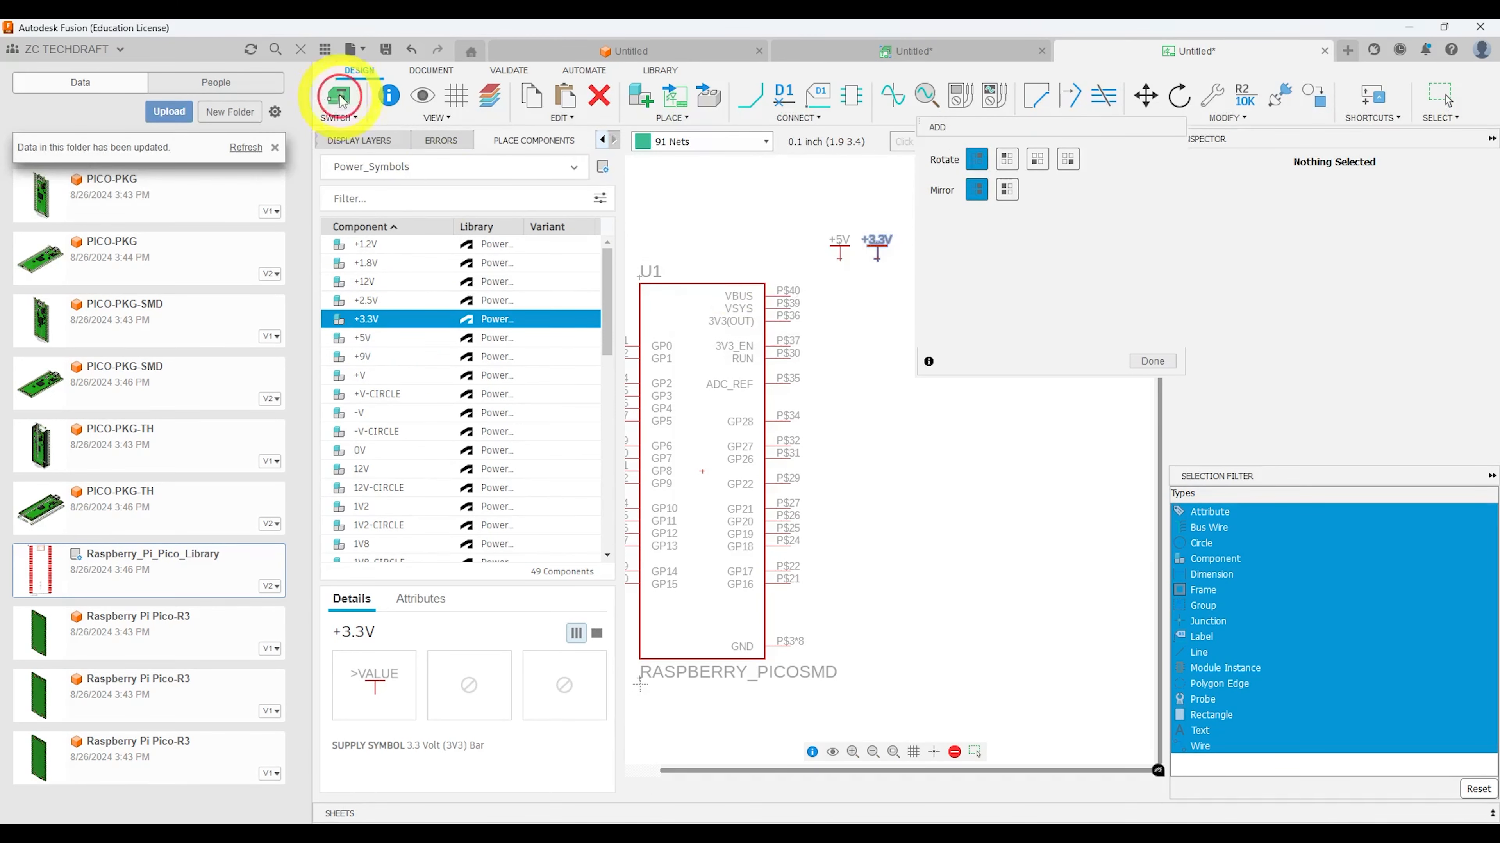
# - Hide the project file listing and place a GND supply symbol below the Pico's GND pin with its default value
pyautogui.click(325, 48)
pyautogui.scroll(2, 612, 389)
pyautogui.scroll(-3, 626, 392)
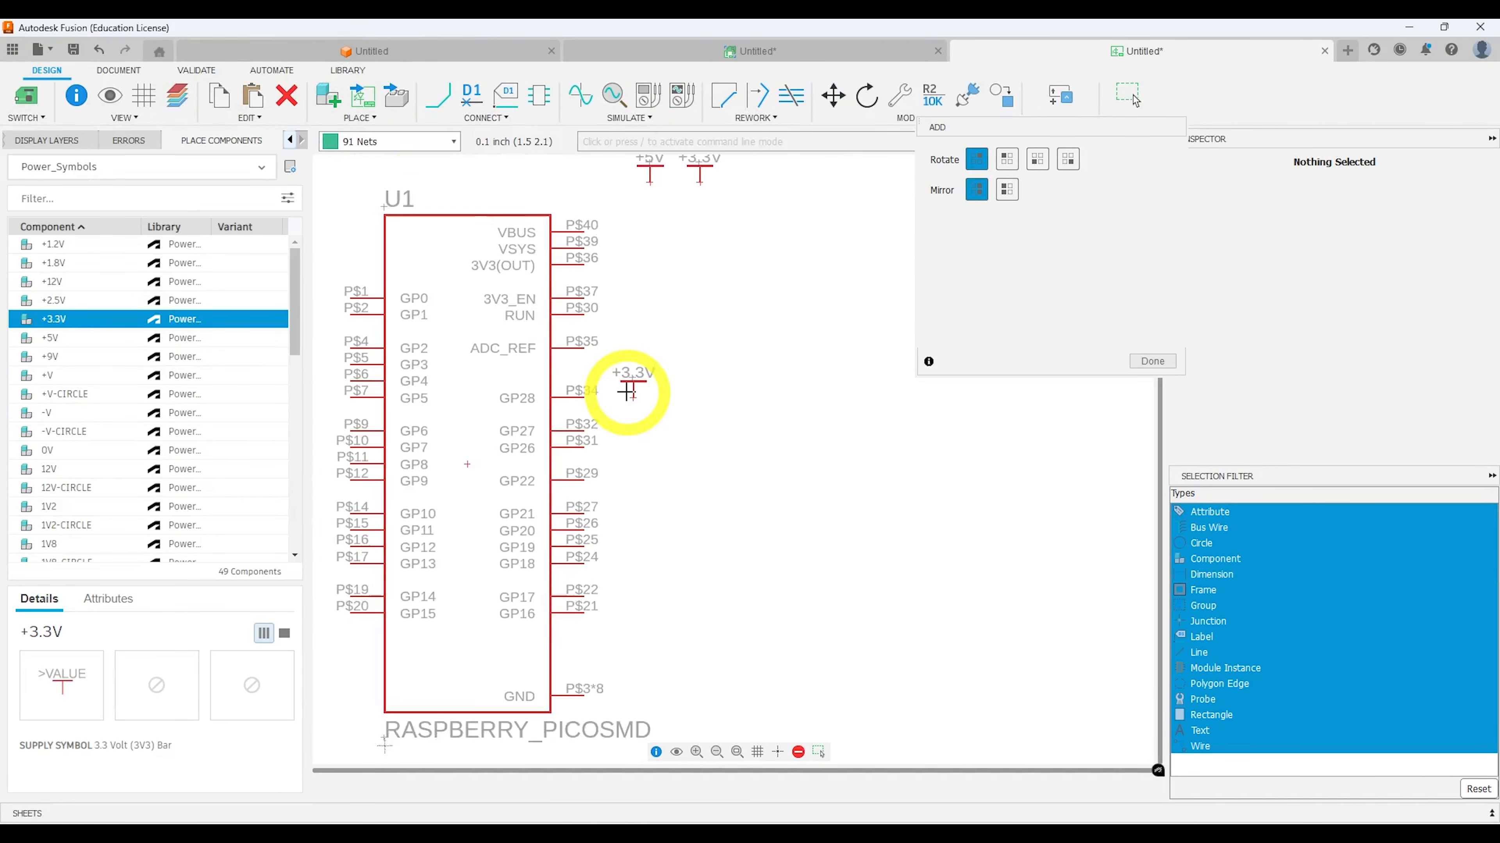
pyautogui.scroll(-4, 121, 486)
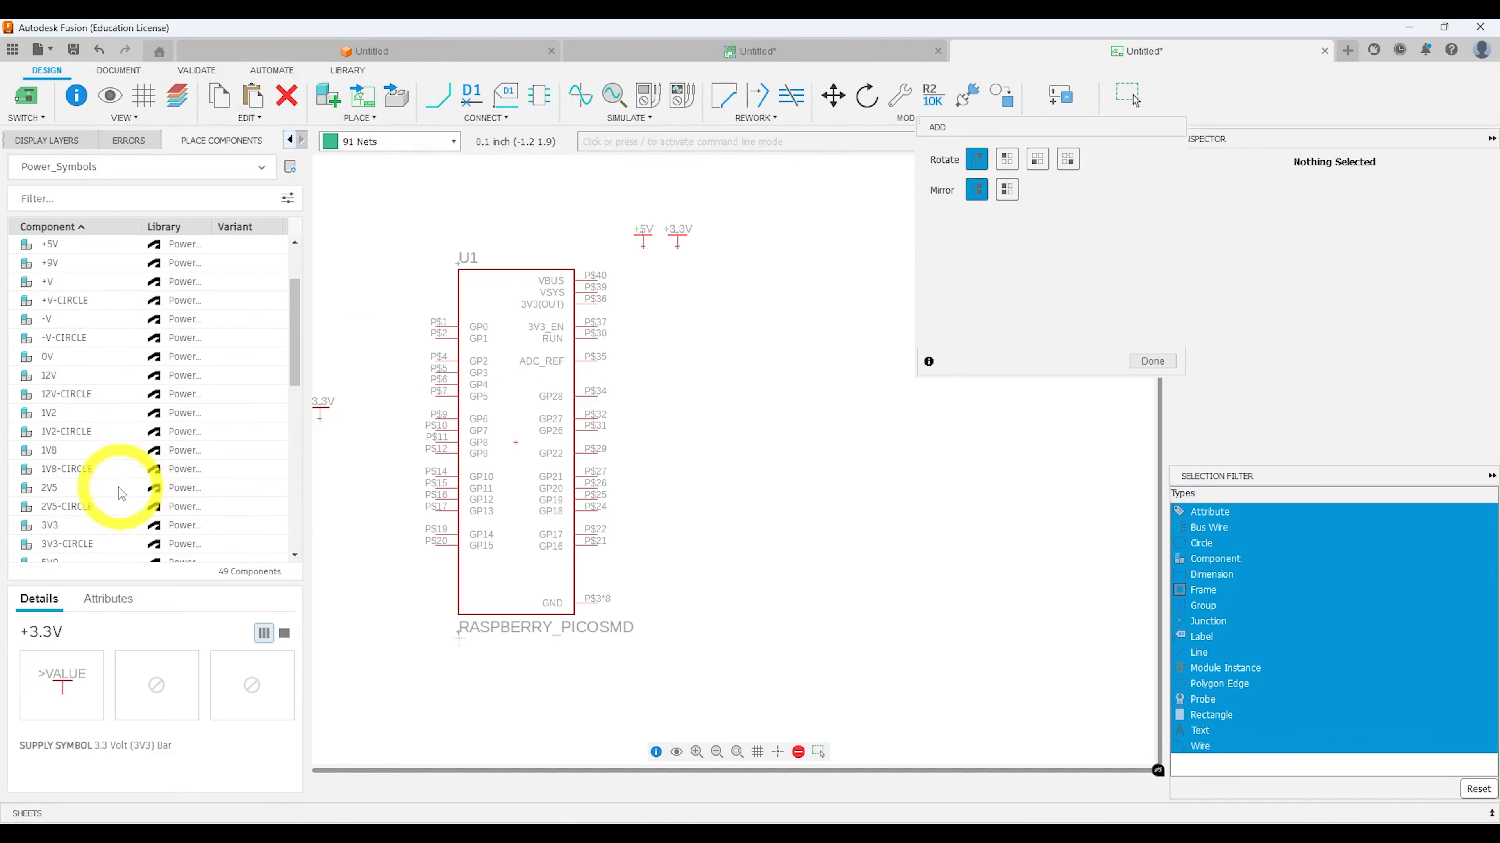
pyautogui.scroll(-4, 94, 496)
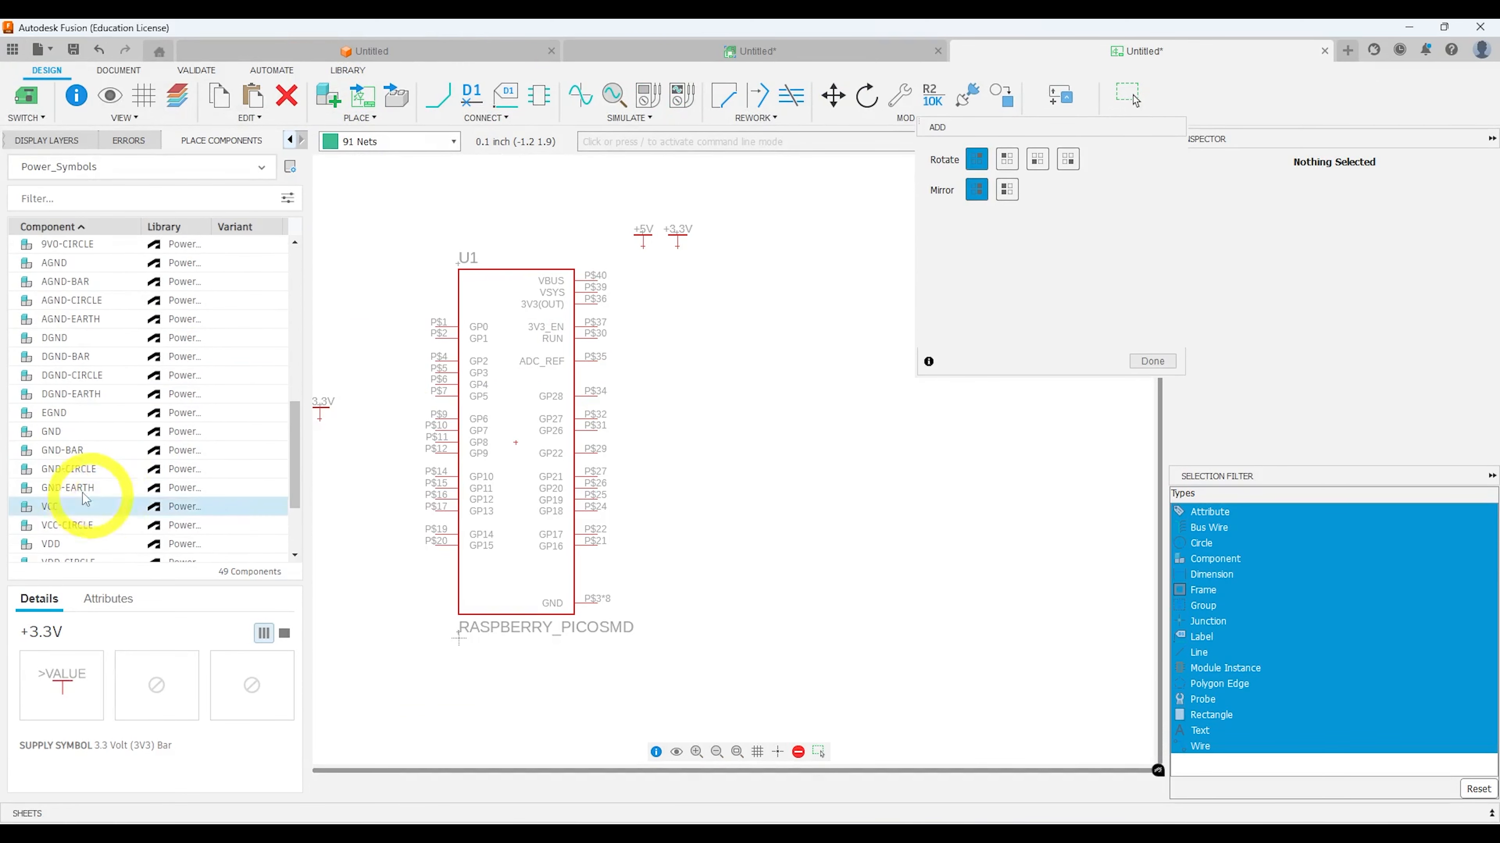
pyautogui.click(59, 433)
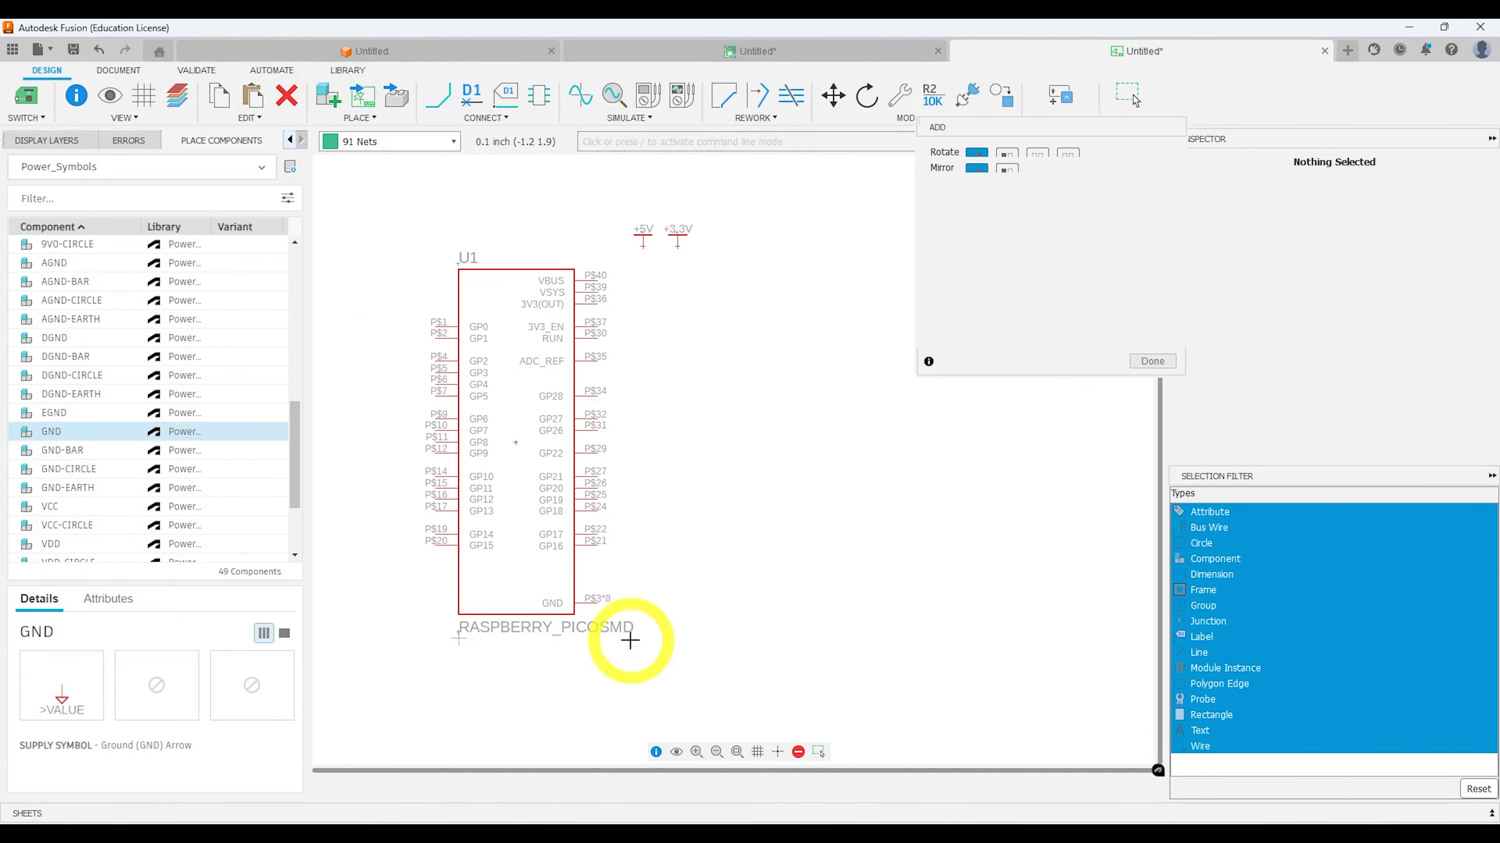
pyautogui.click(647, 649)
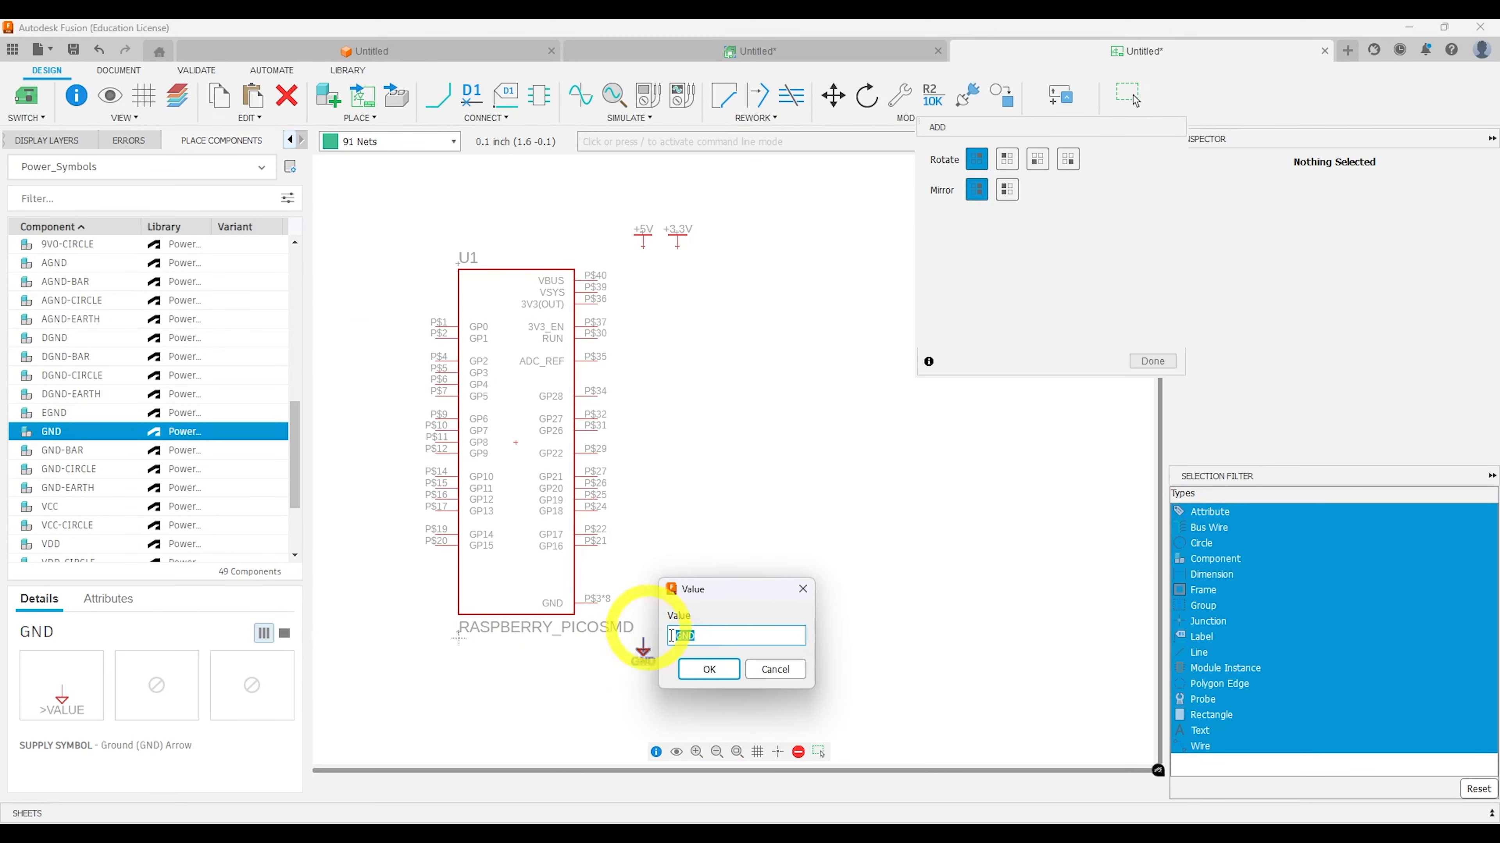
pyautogui.click(696, 669)
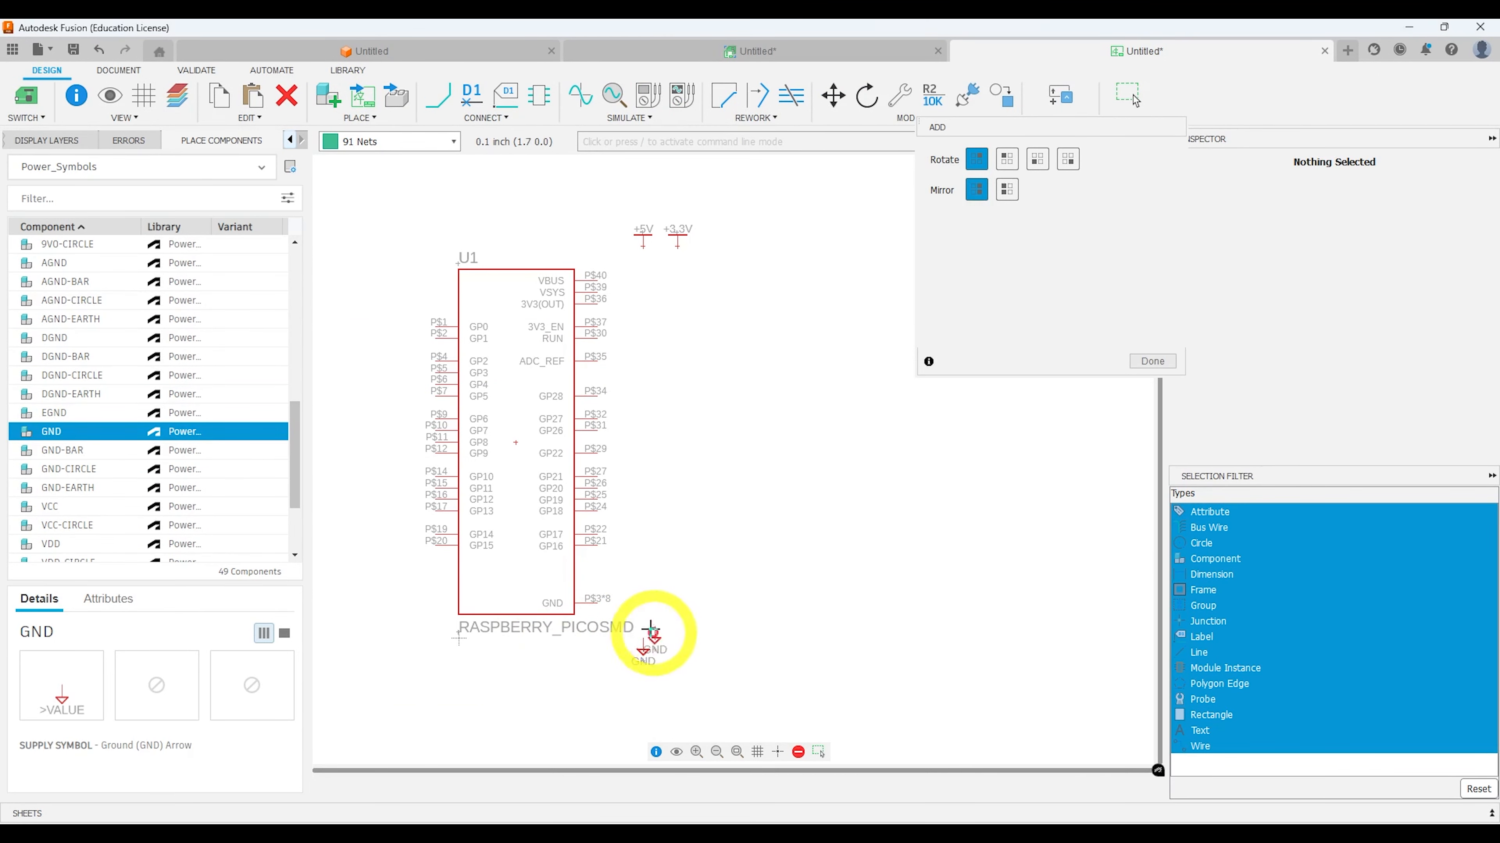
# - Draw nets connecting VSYS to +5V, 3V3(OUT) to +3.3V, and the Pico's GND pin to the GND symbol
pyautogui.click(436, 97)
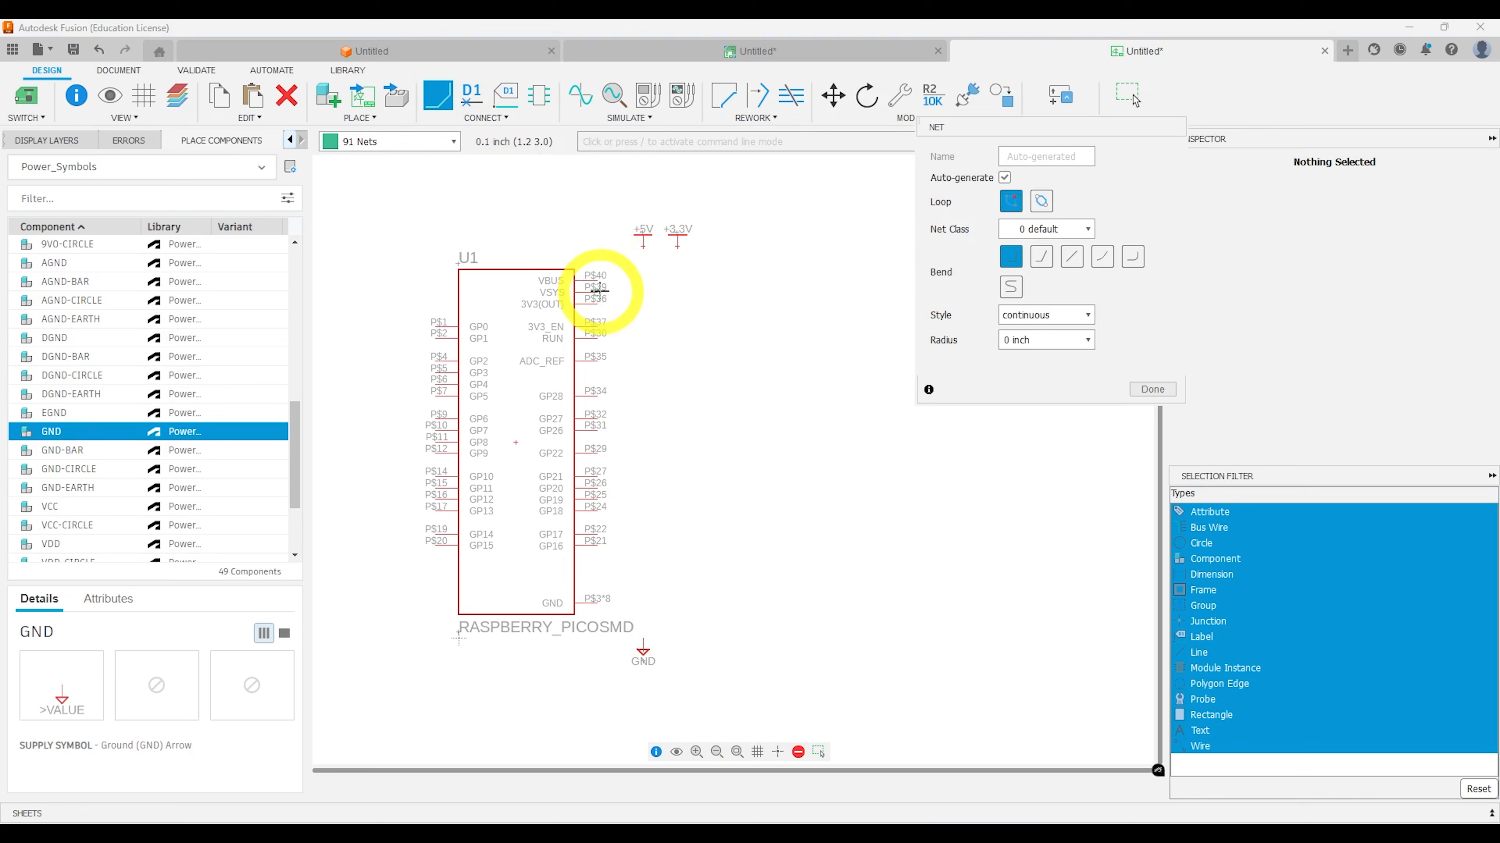
pyautogui.click(598, 292)
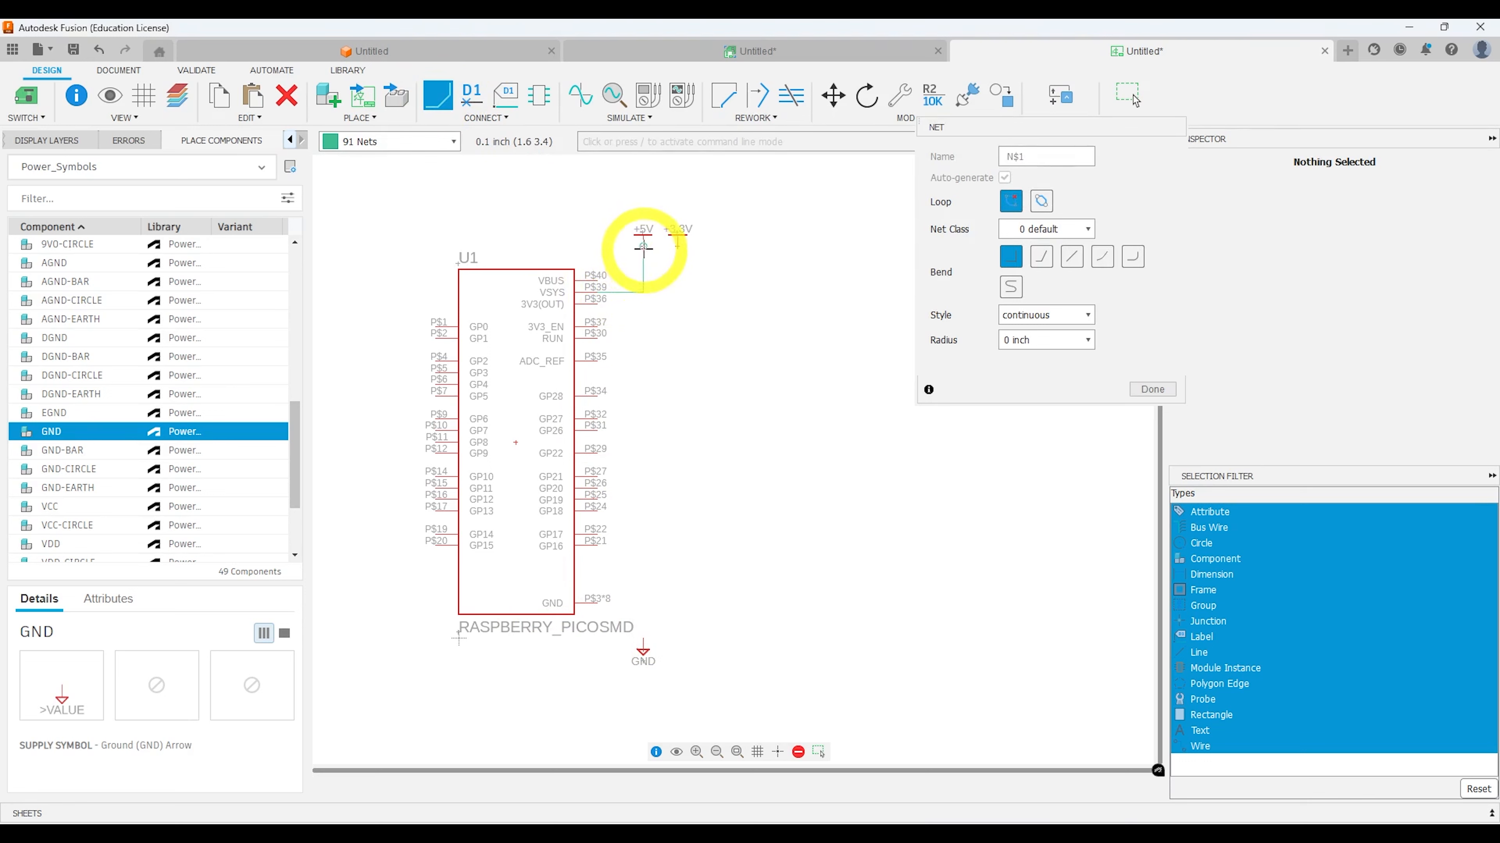
pyautogui.click(643, 248)
pyautogui.click(677, 244)
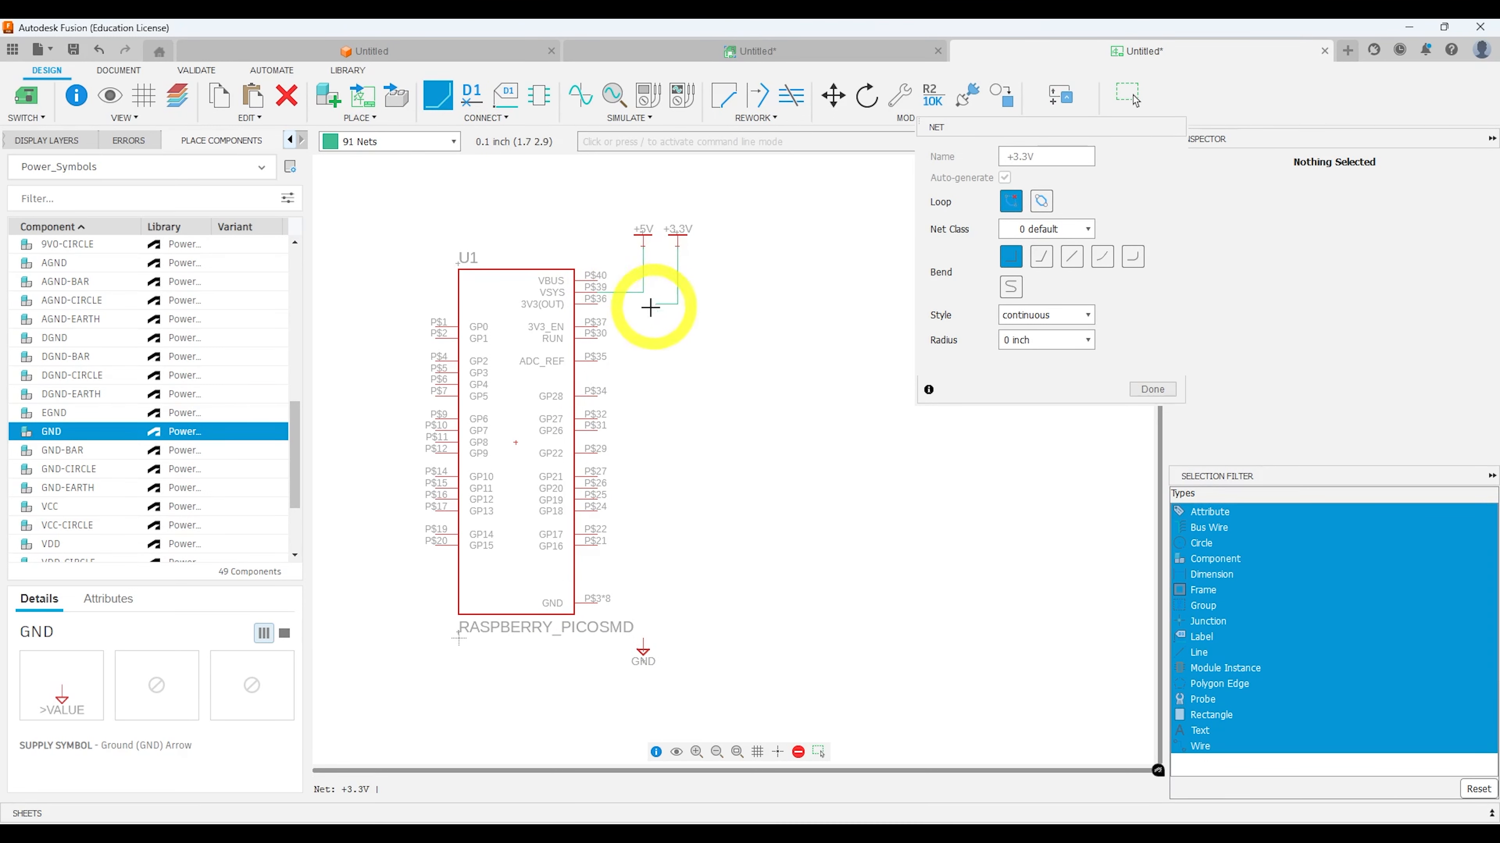
pyautogui.click(597, 302)
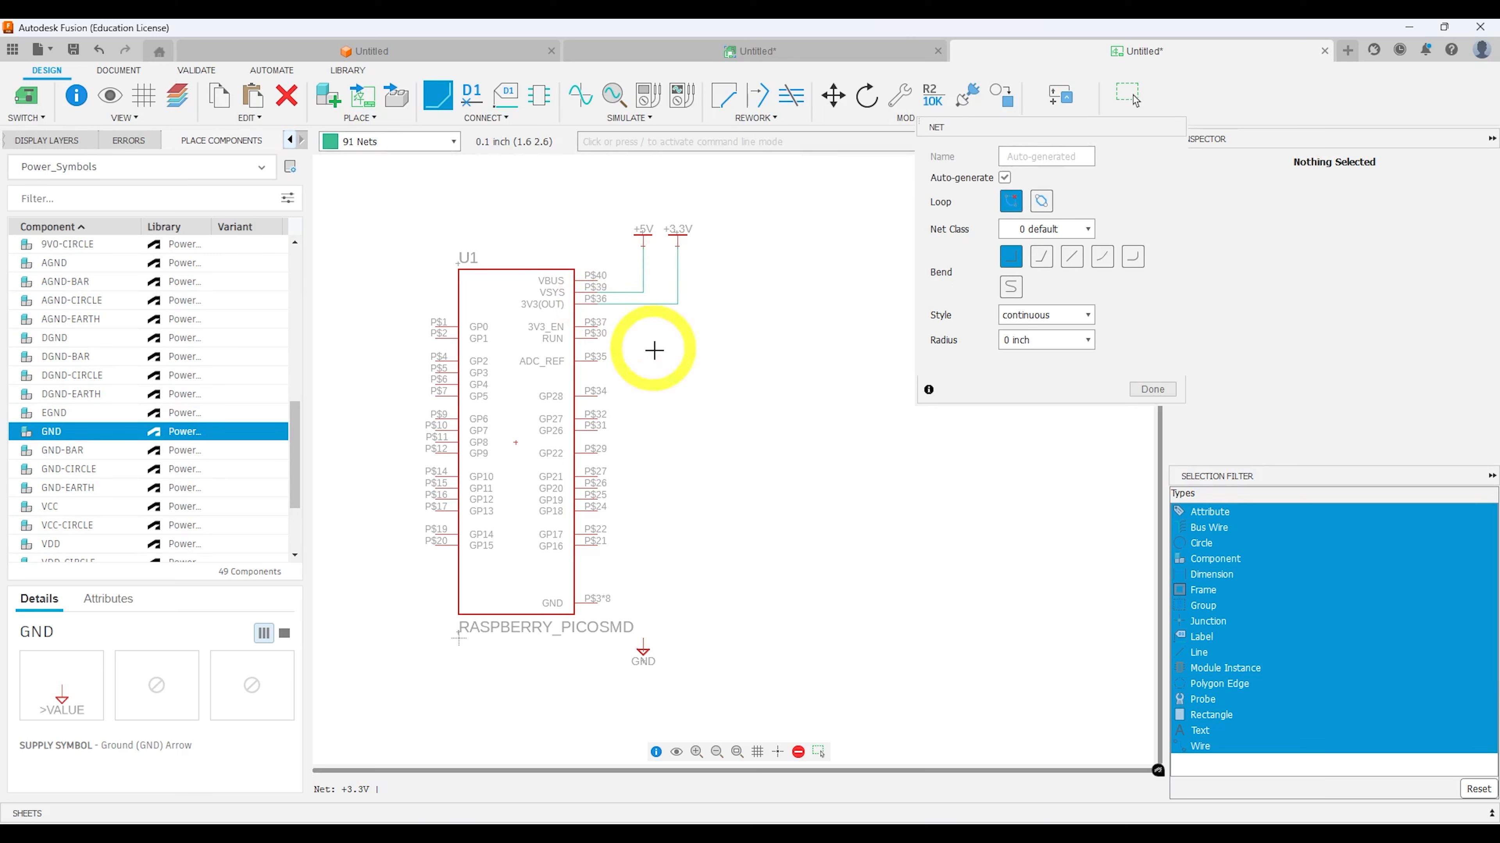
pyautogui.click(645, 639)
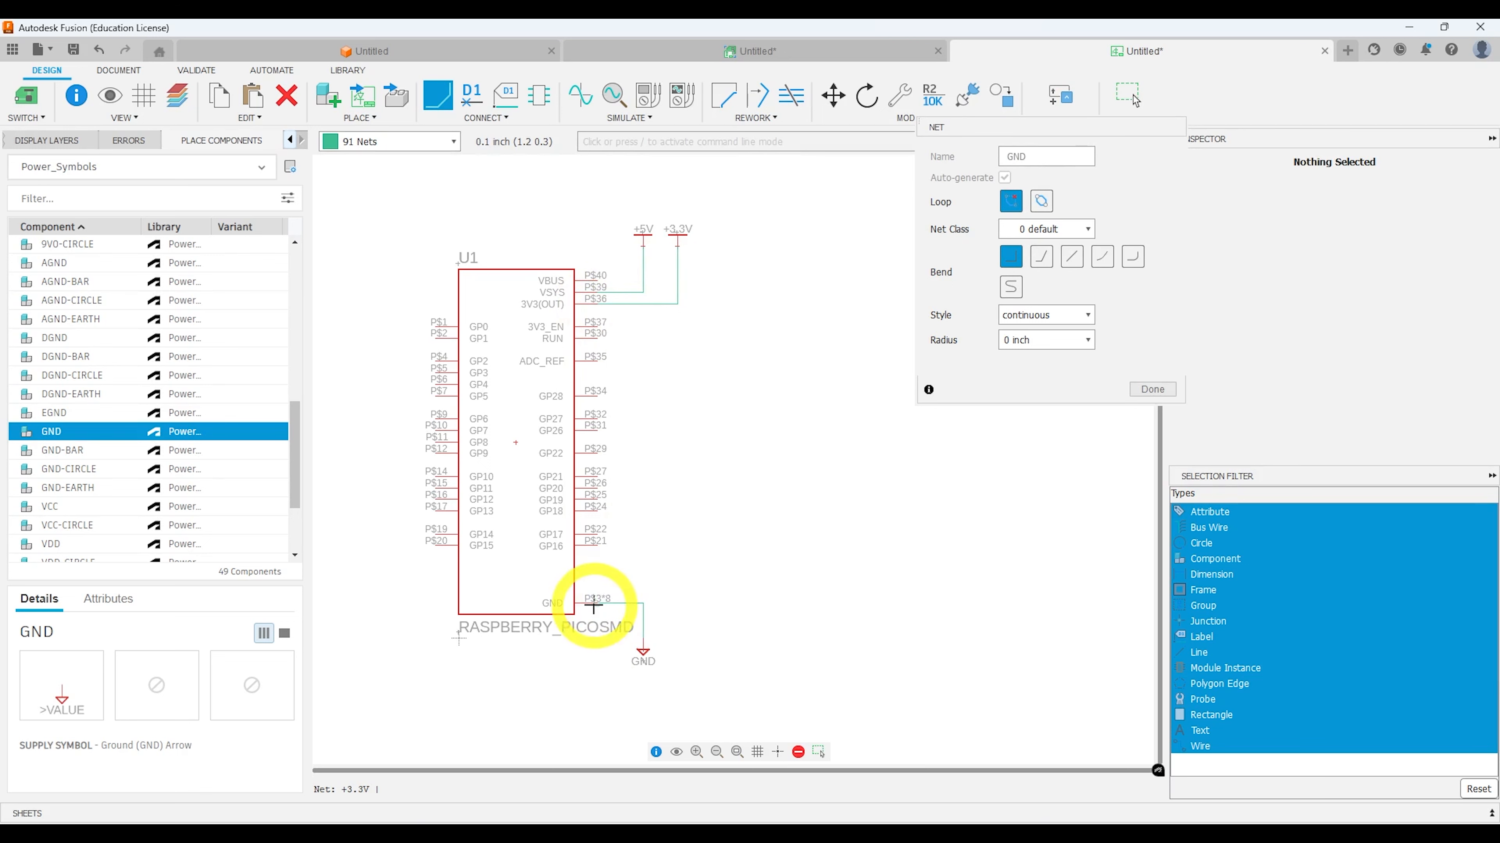
pyautogui.click(593, 605)
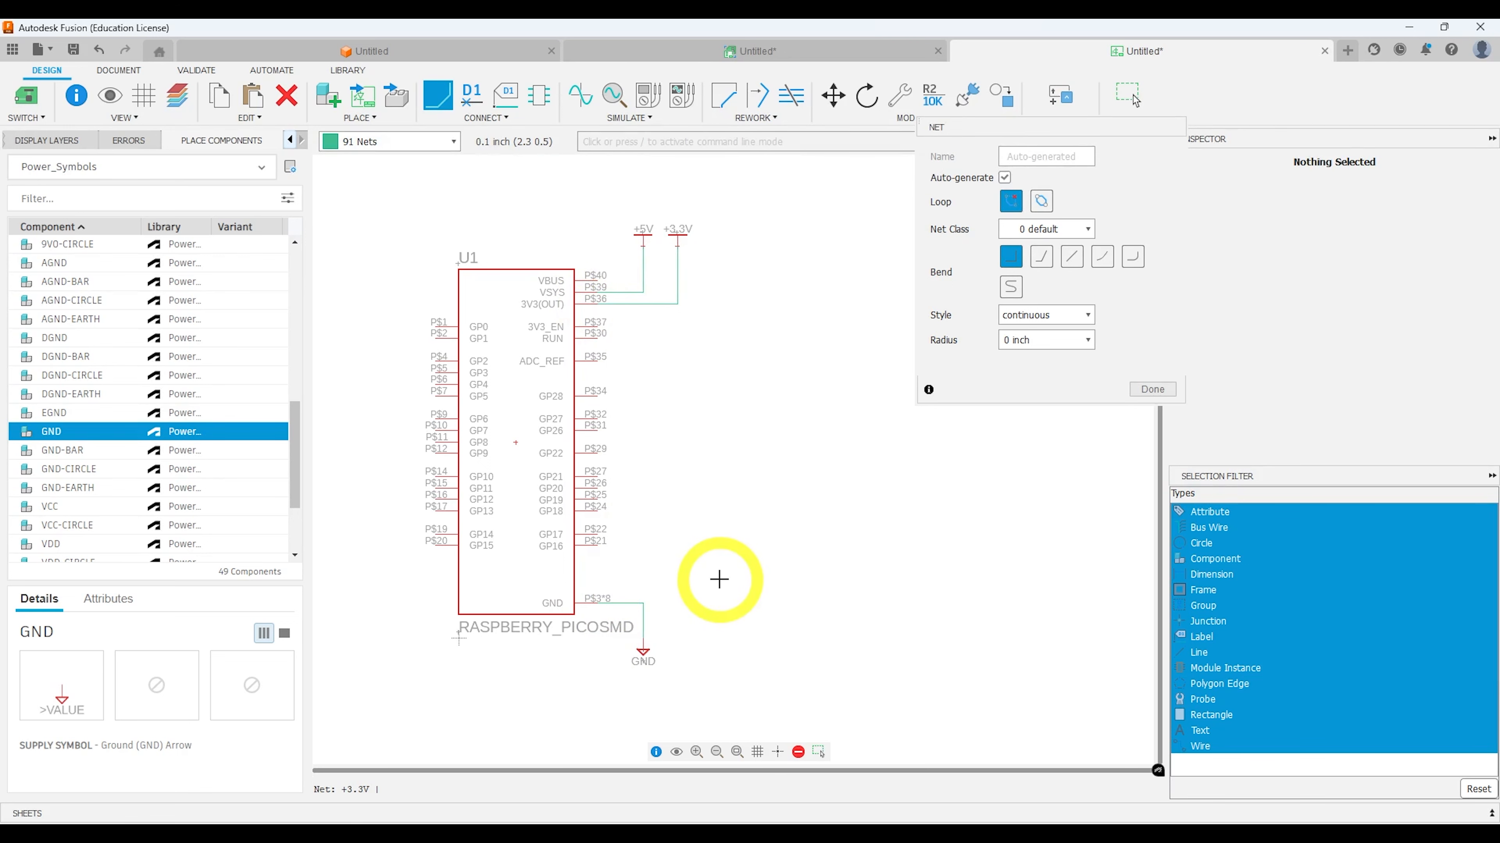
pyautogui.press('Escape')
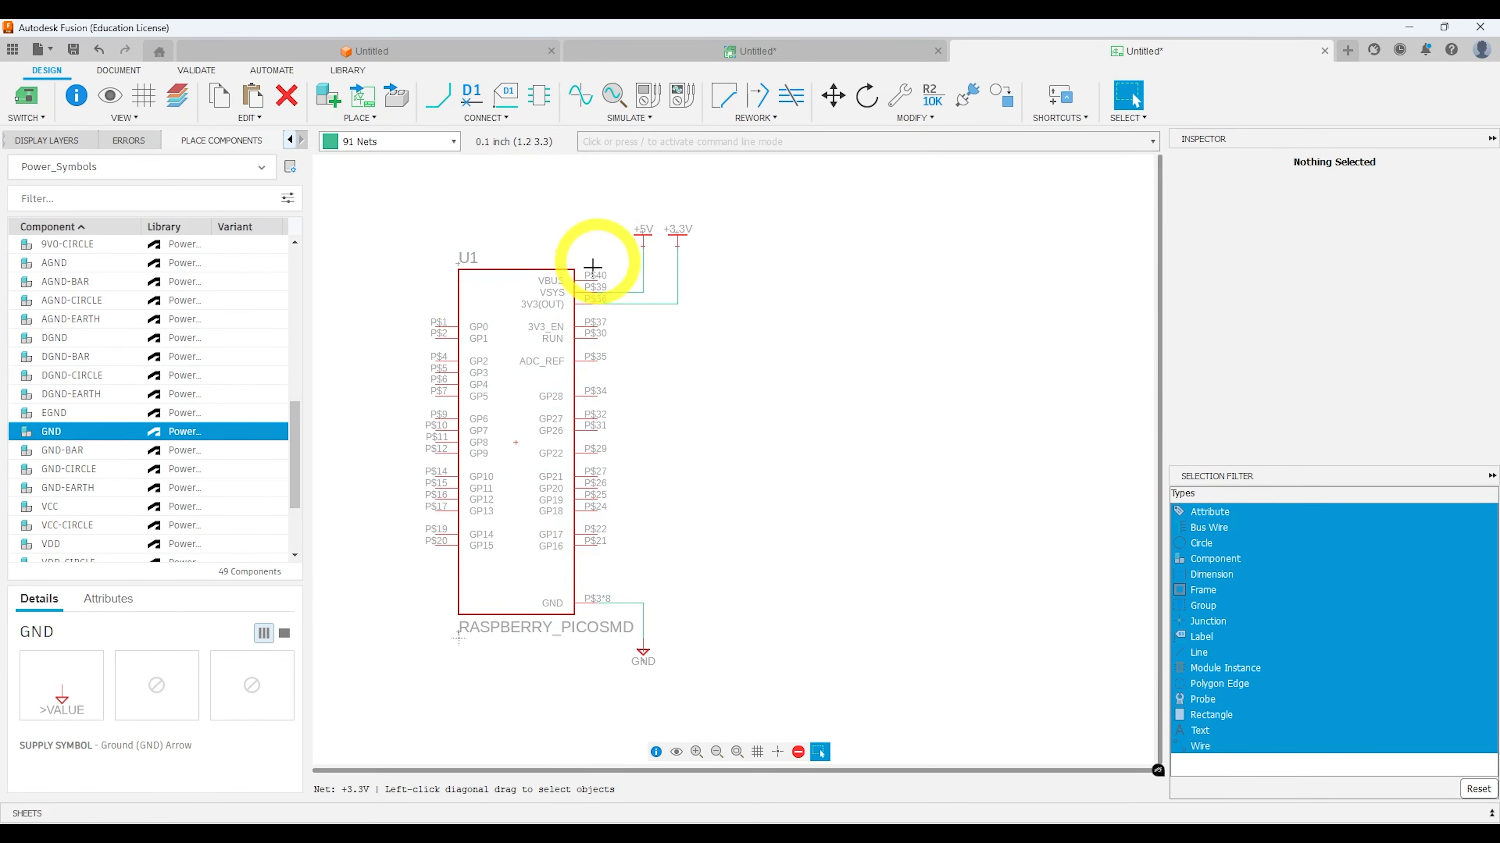
# - Duplicate the +5V and +3.3V supply symbols together and place the copies level with the originals, farther from the Pico
pyautogui.scroll(1, 585, 291)
pyautogui.scroll(1, 538, 310)
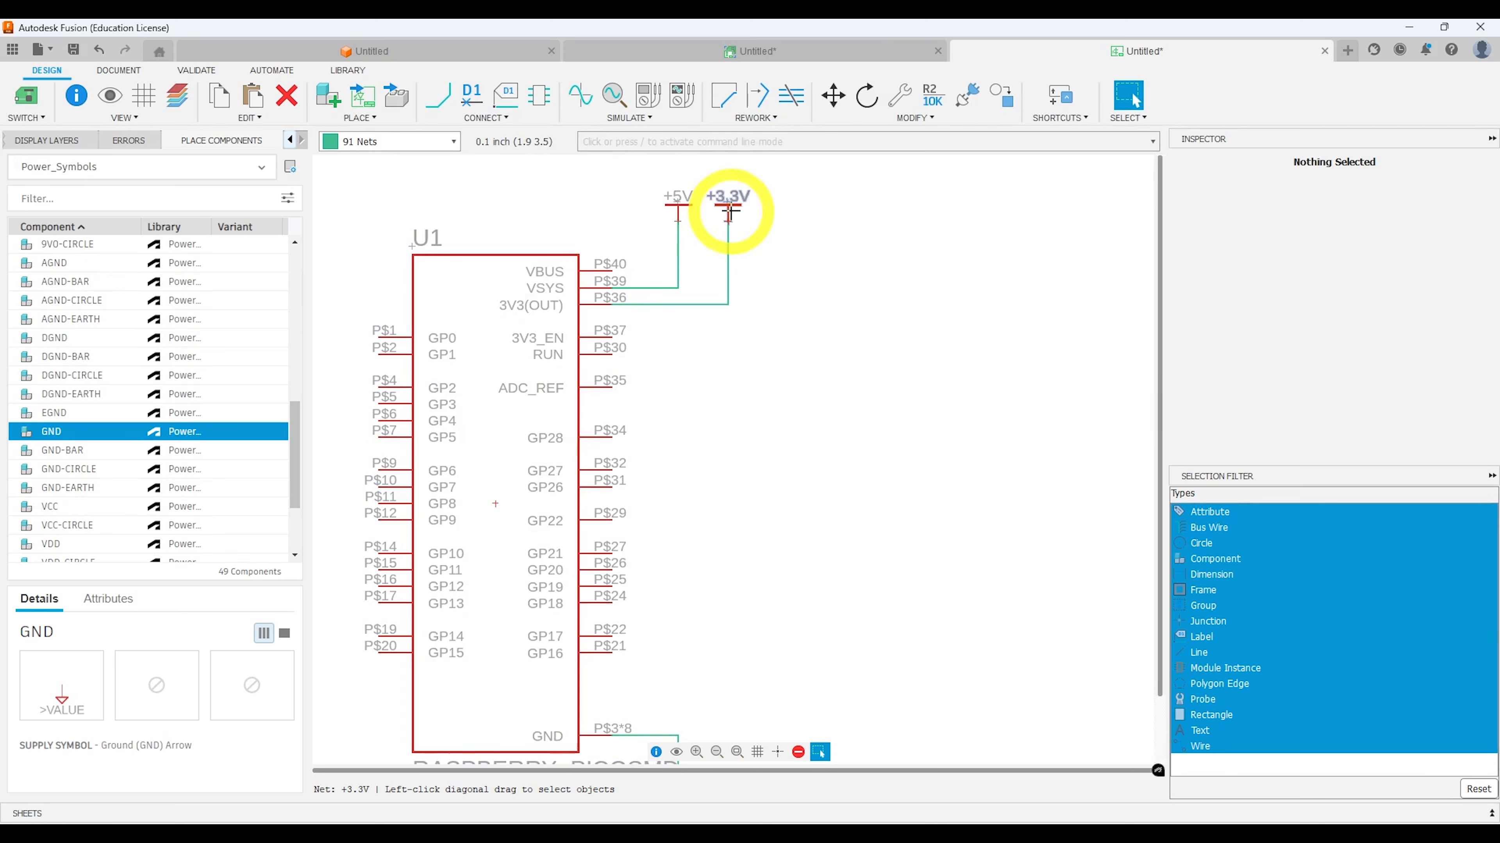
pyautogui.moveTo(757, 254); pyautogui.dragTo(648, 189)
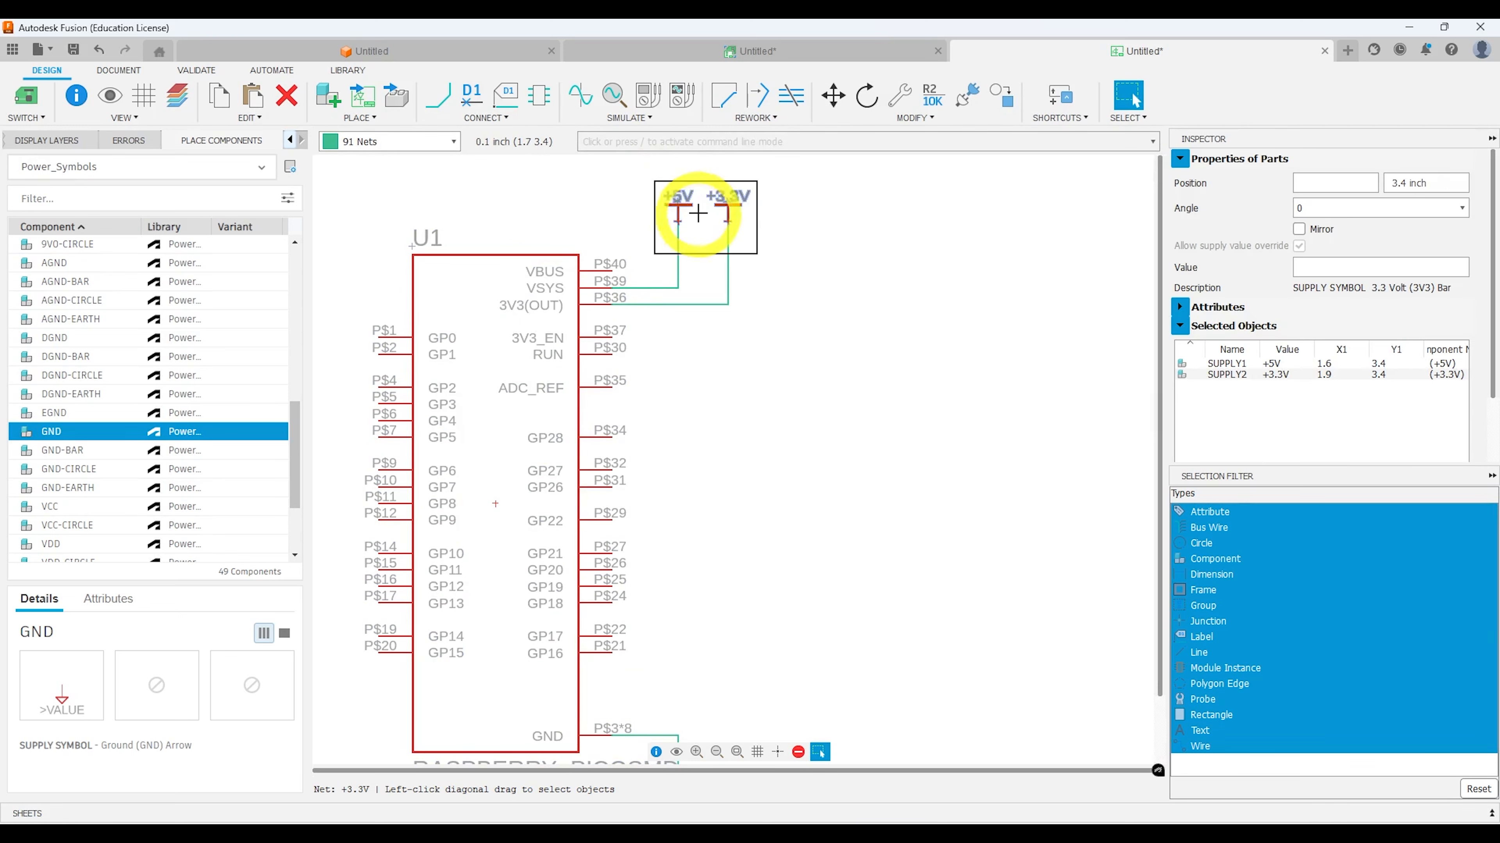
pyautogui.hotkey('ctrl', 'c')
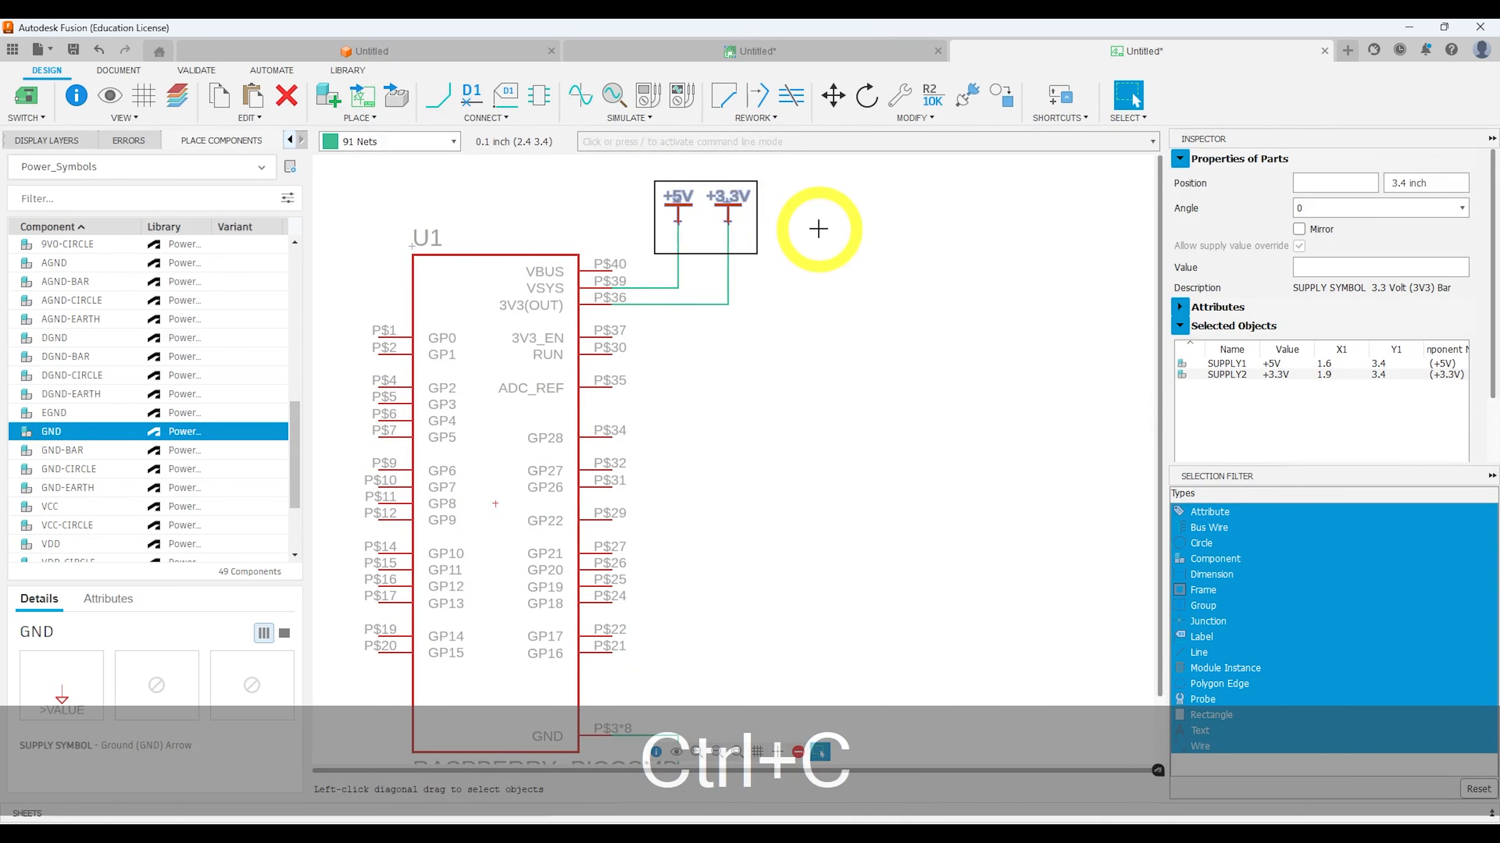
pyautogui.hotkey('ctrl', 'v')
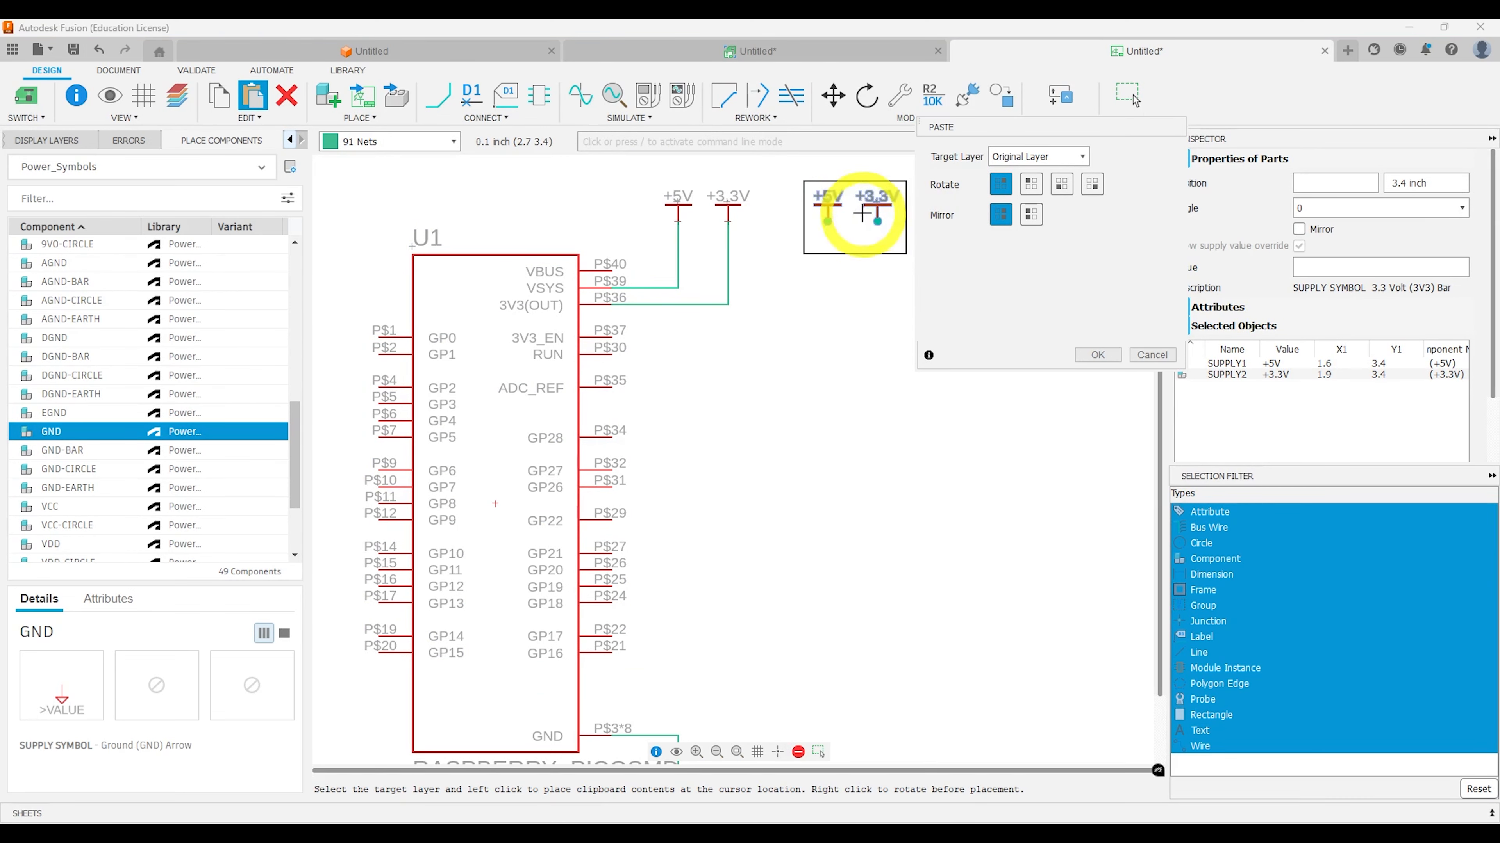
pyautogui.click(860, 212)
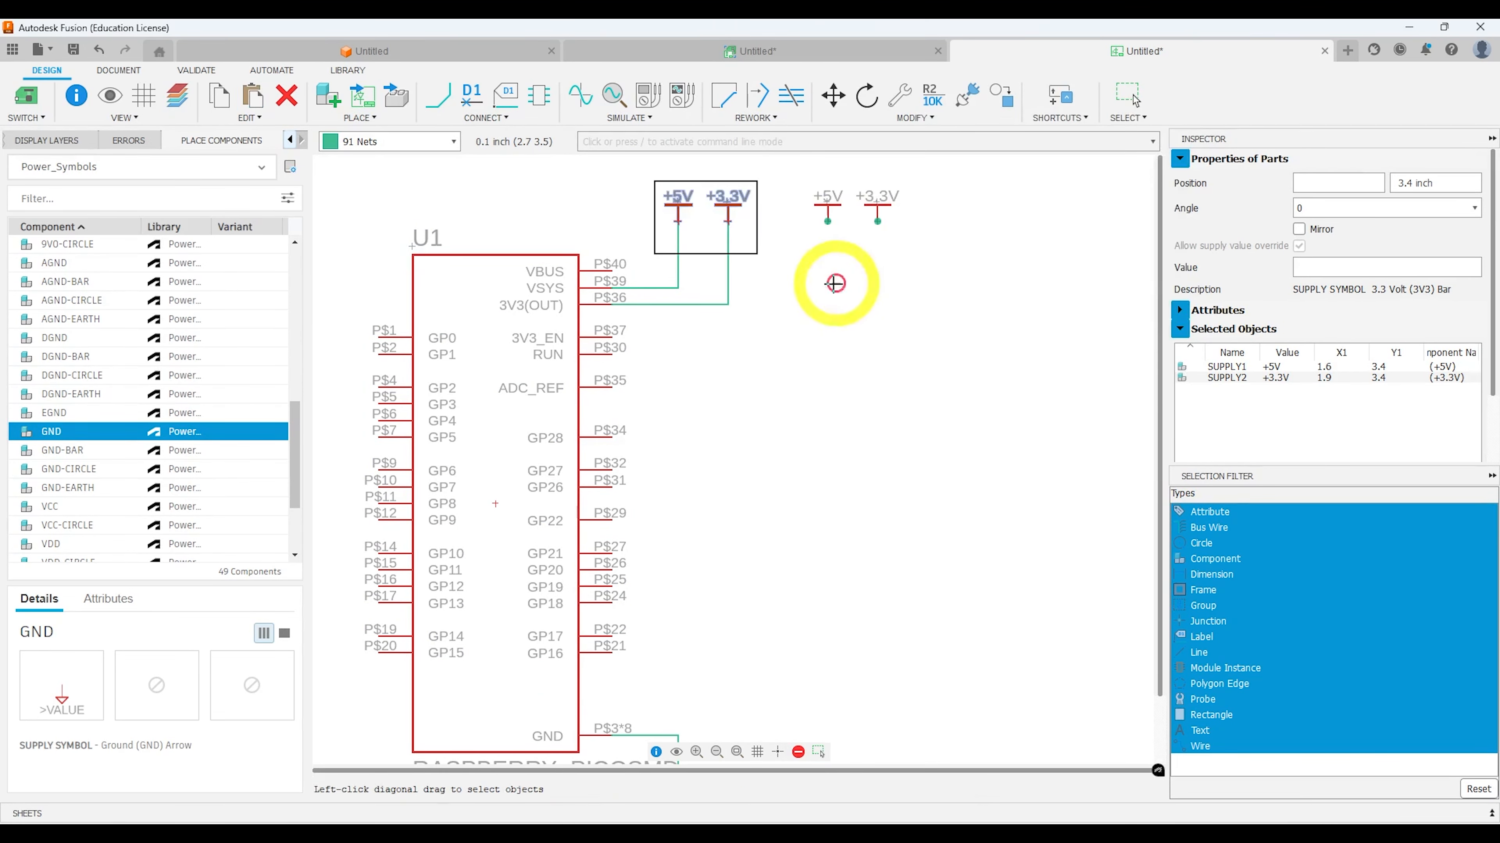
pyautogui.press('Escape')
# - Move the copied +3.3V symbol farther from the copied +5V and delete the leftover net stubs at both copies' pin positions
pyautogui.moveTo(919, 212); pyautogui.dragTo(920, 218)
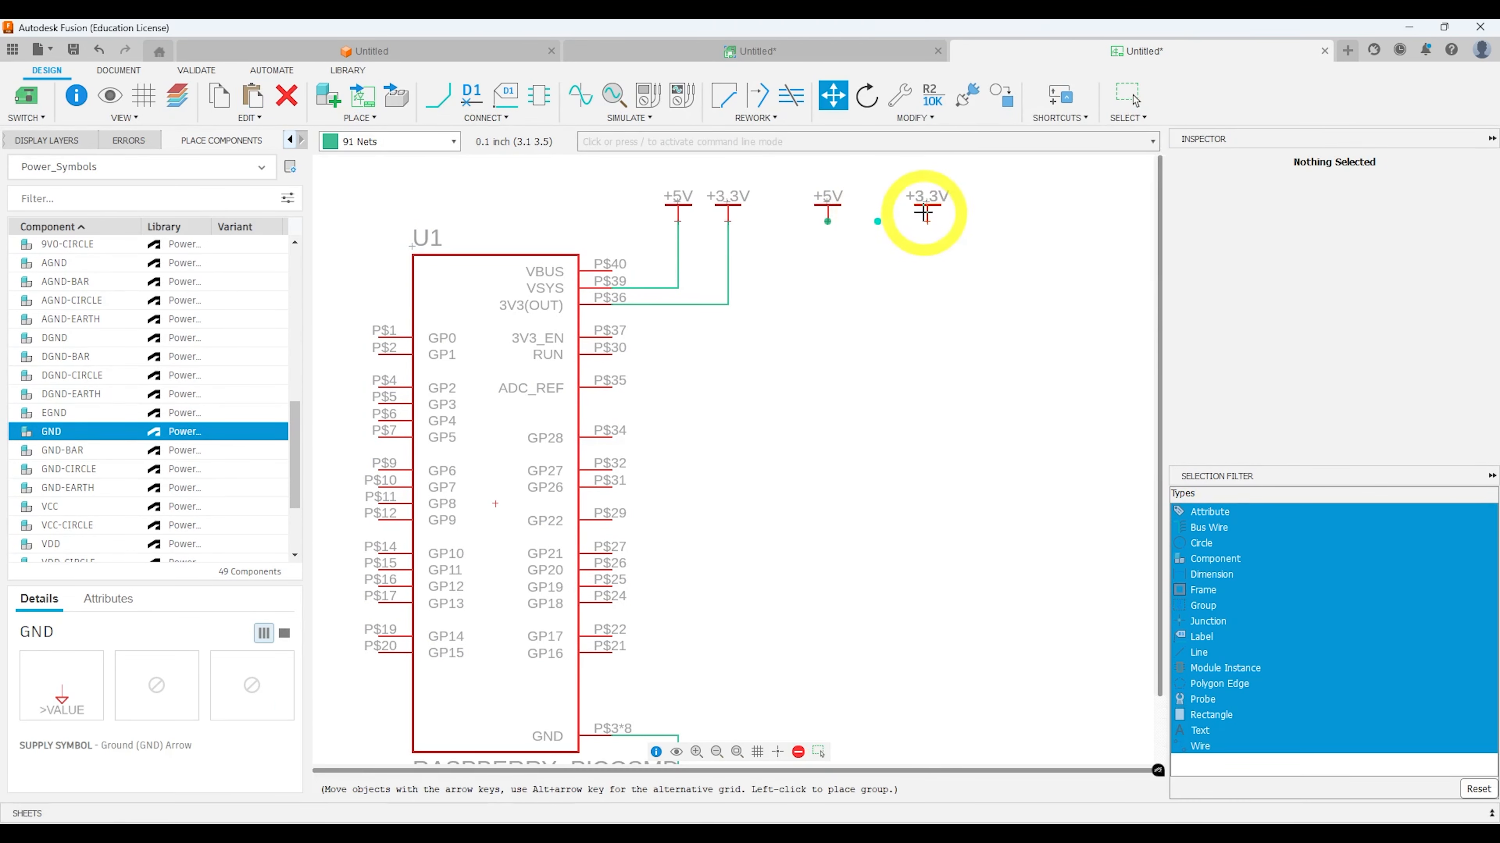
pyautogui.click(872, 223)
pyautogui.press('Delete')
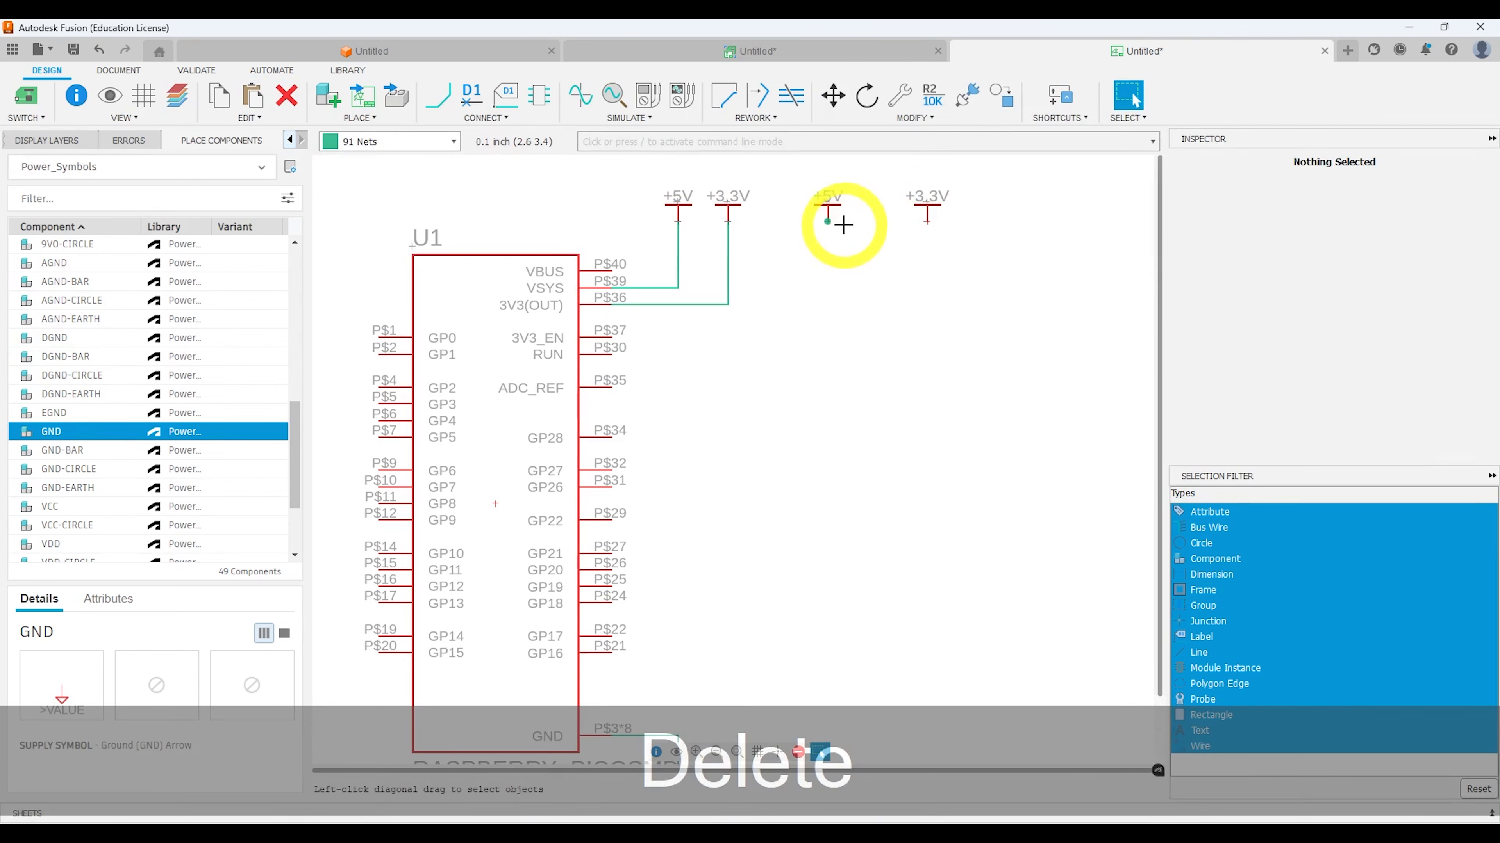
pyautogui.click(832, 222)
pyautogui.press('Delete')
# - Copy the Pico's GND symbol and place one copy below each of the duplicated +5V and +3.3V symbols
pyautogui.scroll(-2, 663, 636)
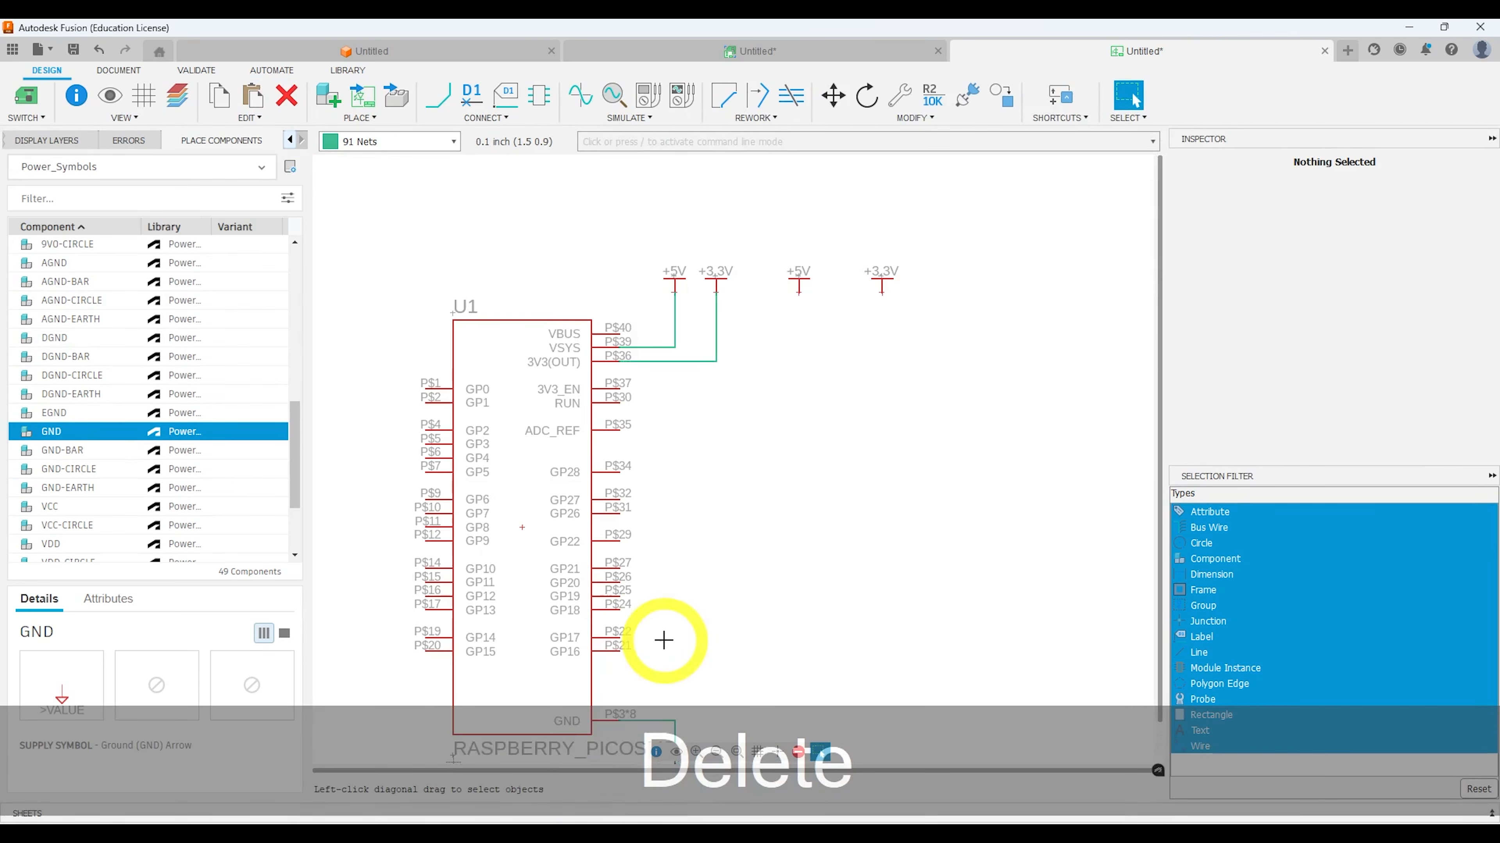
pyautogui.click(659, 617)
pyautogui.hotkey('ctrl', 'c')
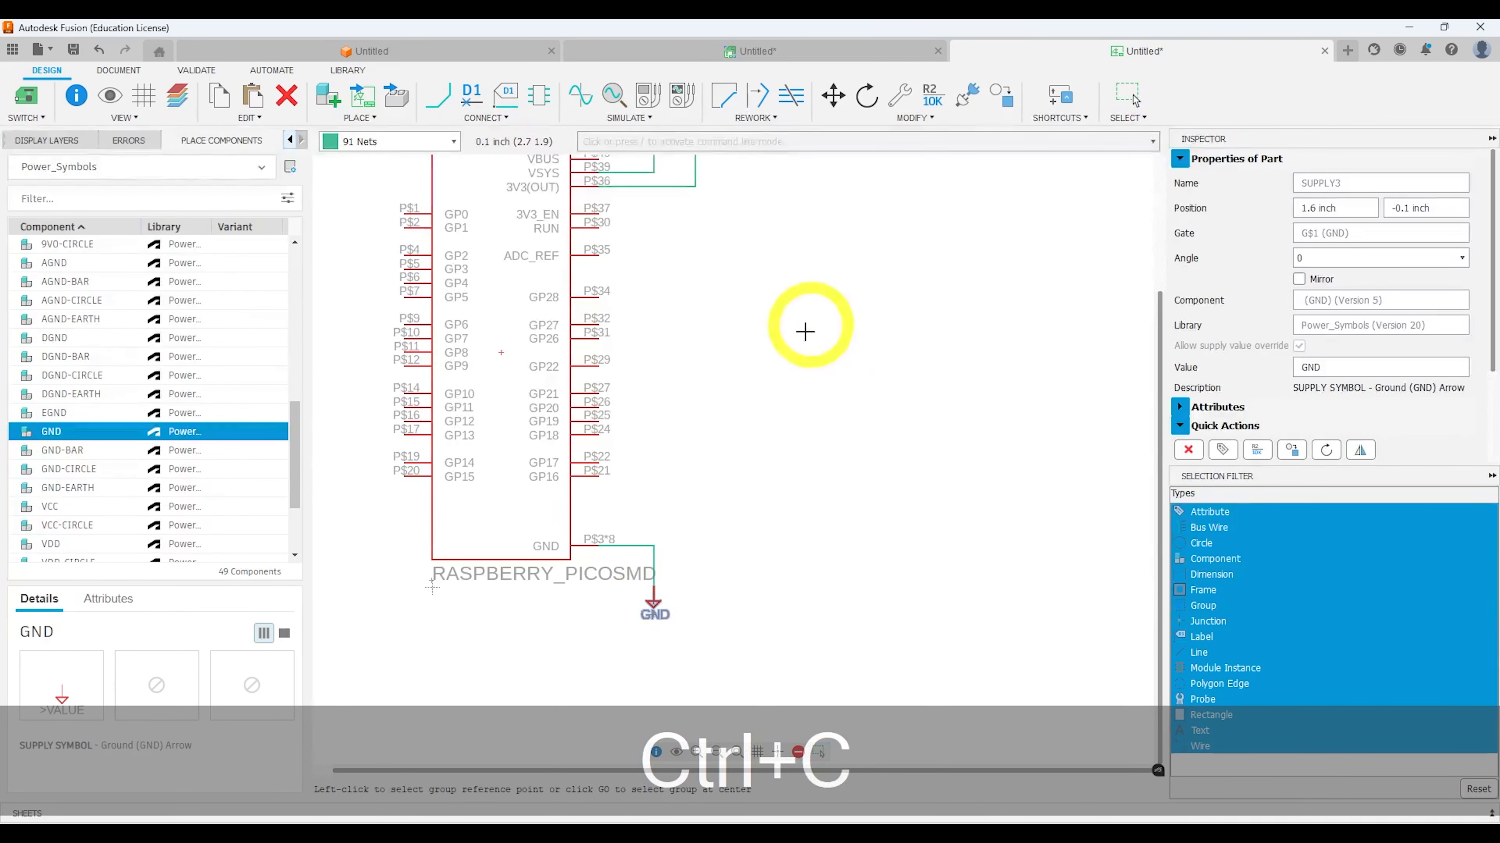
pyautogui.moveTo(803, 325); pyautogui.dragTo(700, 484, button='middle')
pyautogui.hotkey('ctrl', 'v')
pyautogui.click(672, 371)
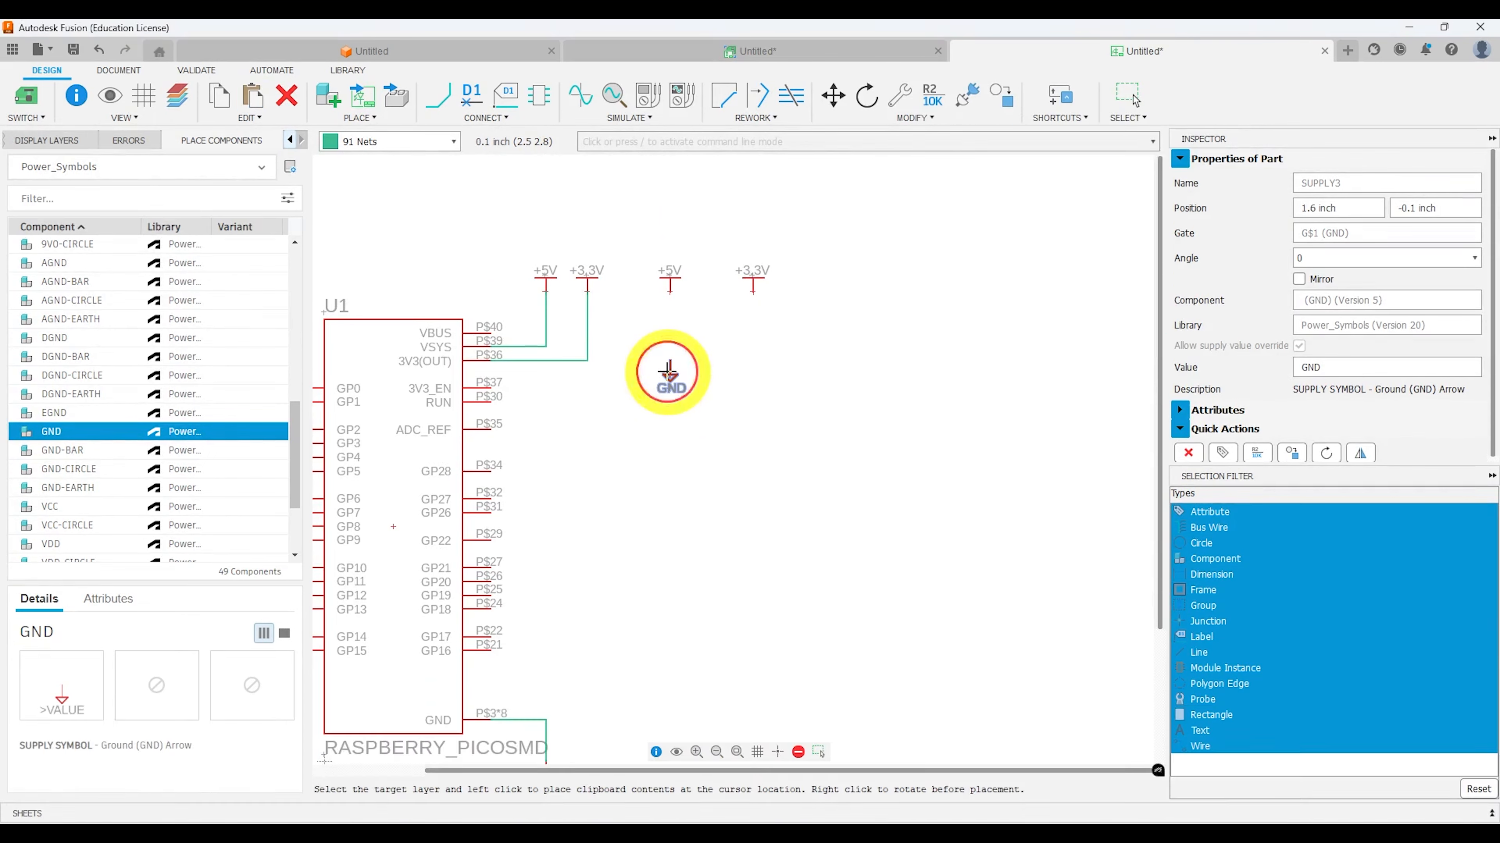
pyautogui.hotkey('ctrl', 'v')
pyautogui.click(750, 370)
pyautogui.press('Escape')
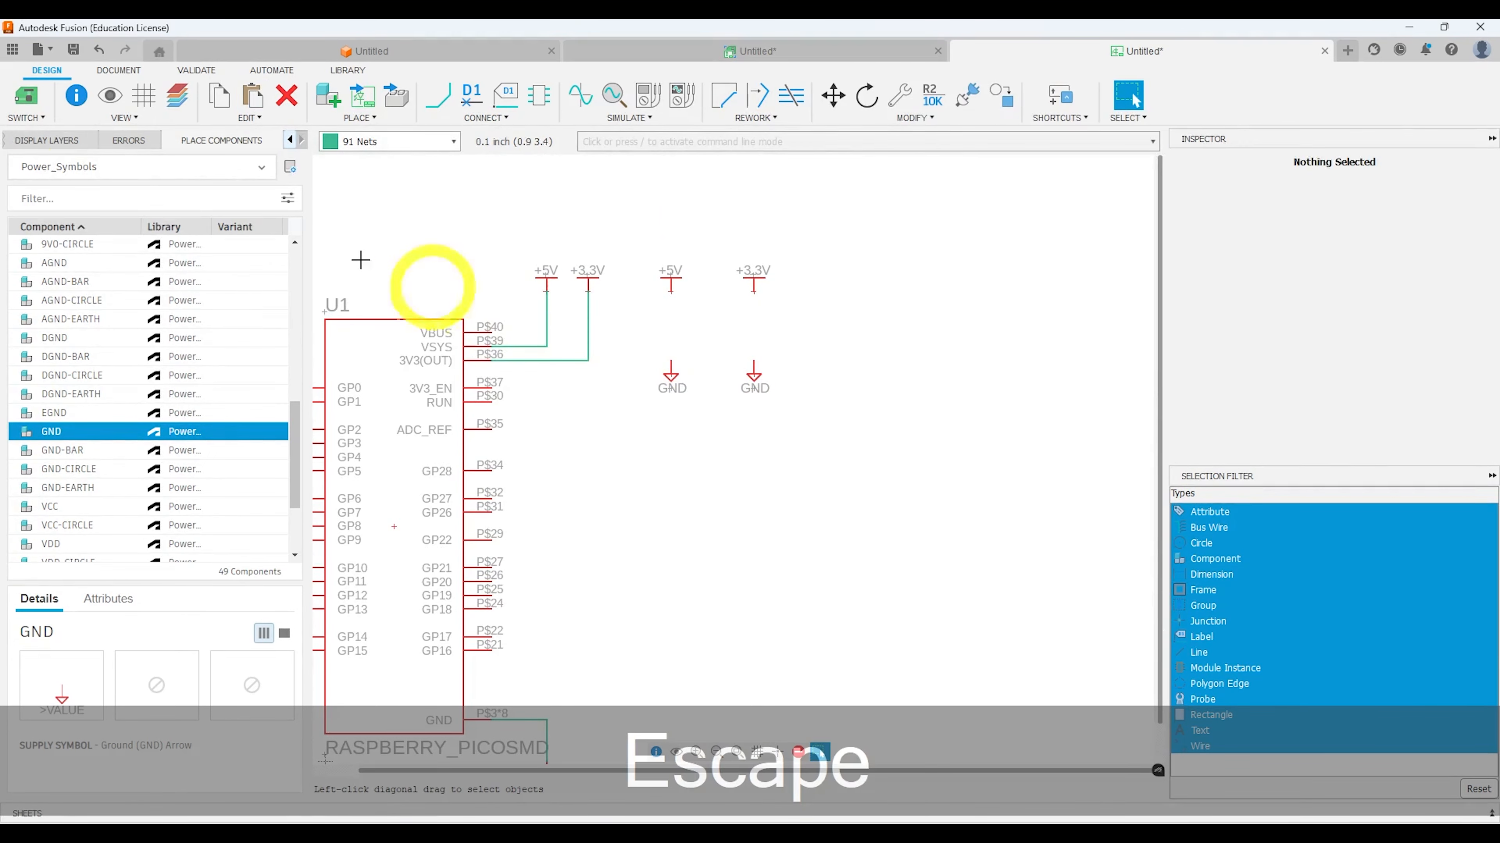
# - Choose generic component C from the Capacitor library with the CHIP-0805(2012-METRIC) variant
pyautogui.click(132, 171)
pyautogui.scroll(10, 145, 318)
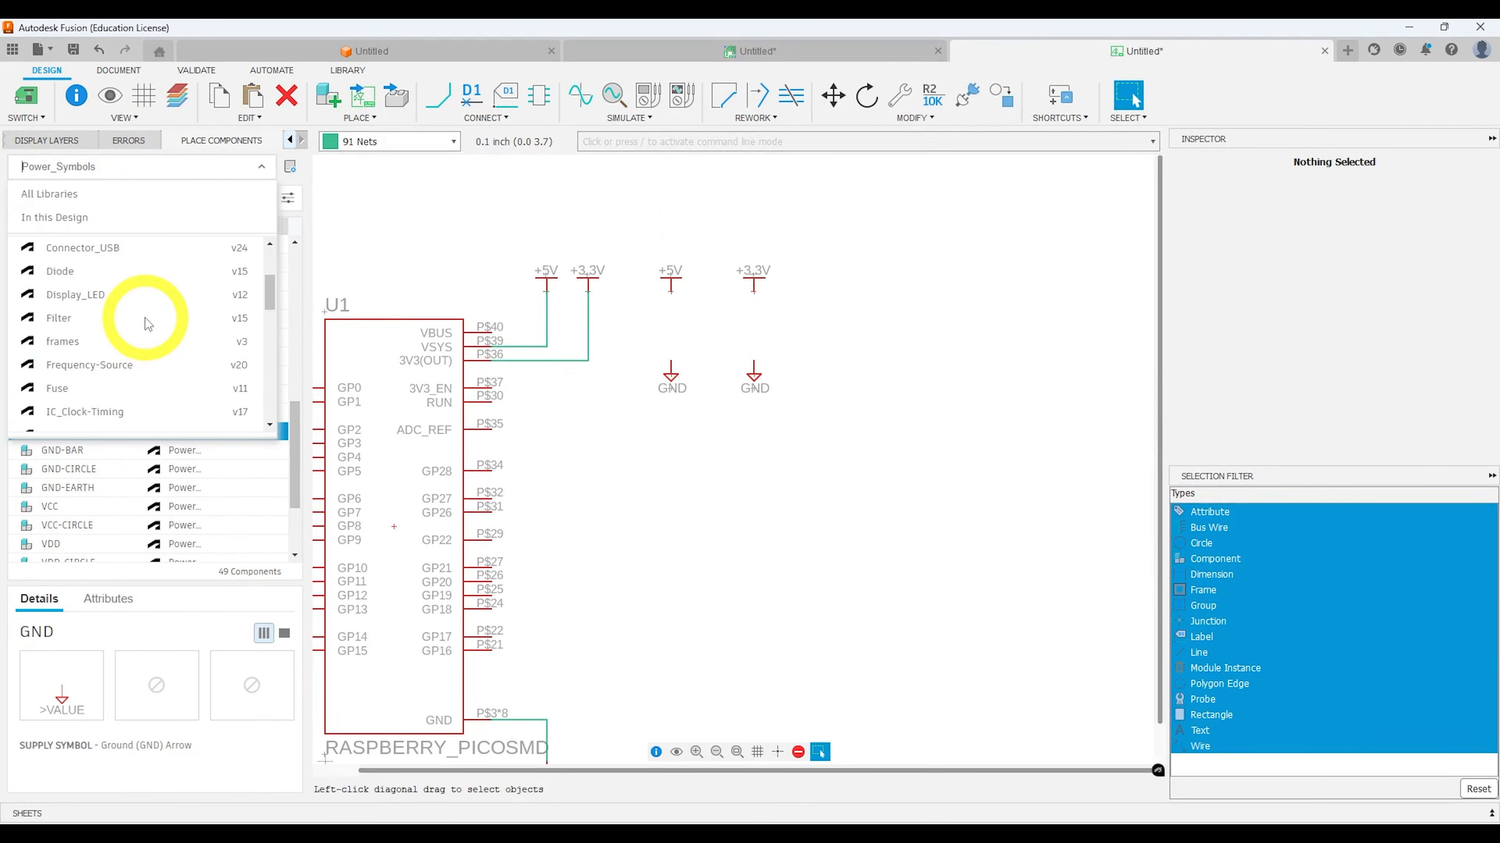
pyautogui.scroll(3, 146, 318)
pyautogui.click(132, 312)
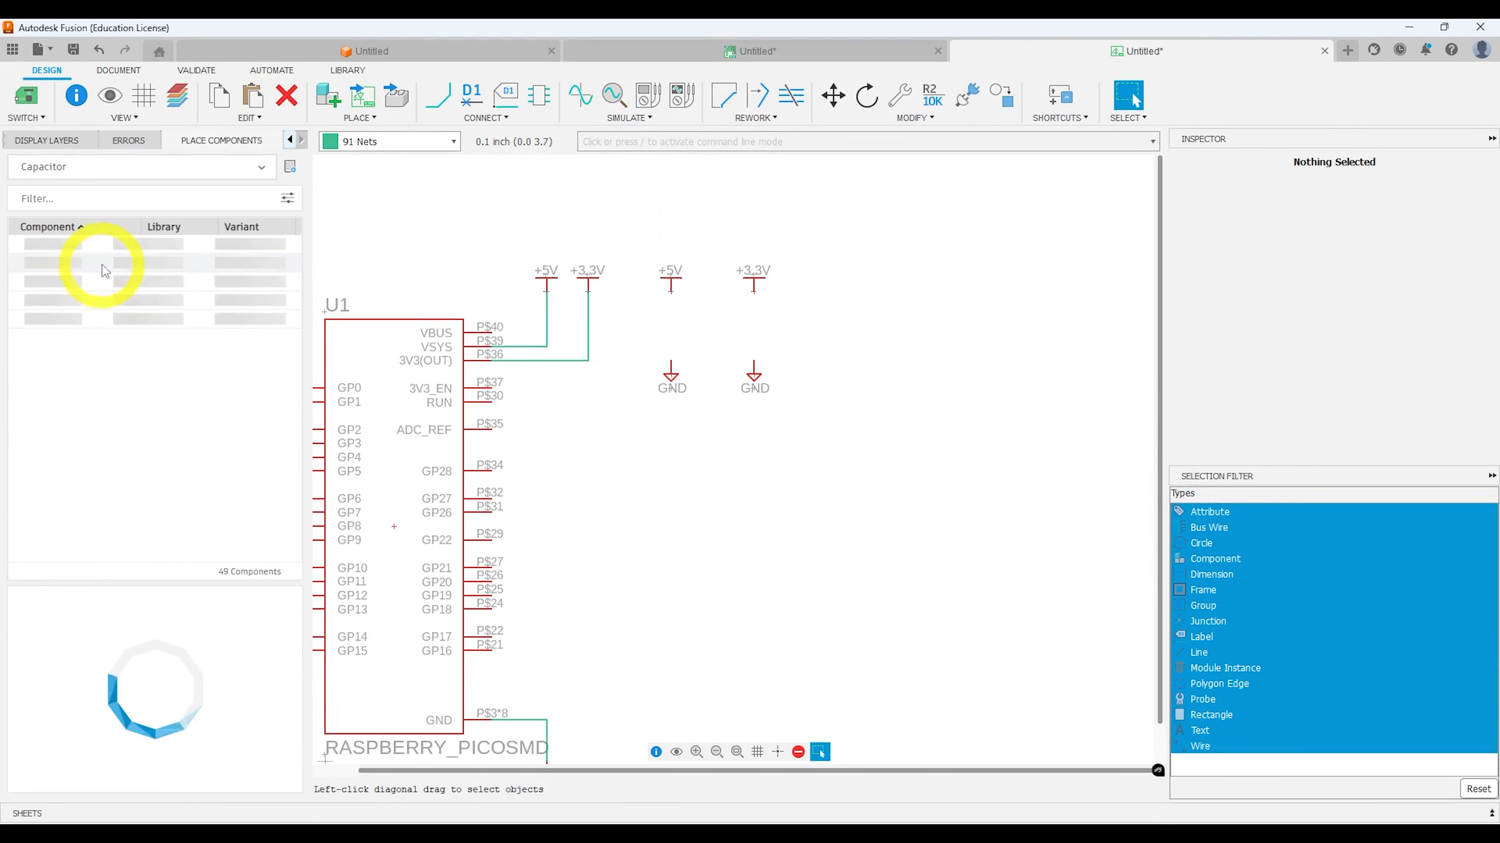
pyautogui.click(66, 243)
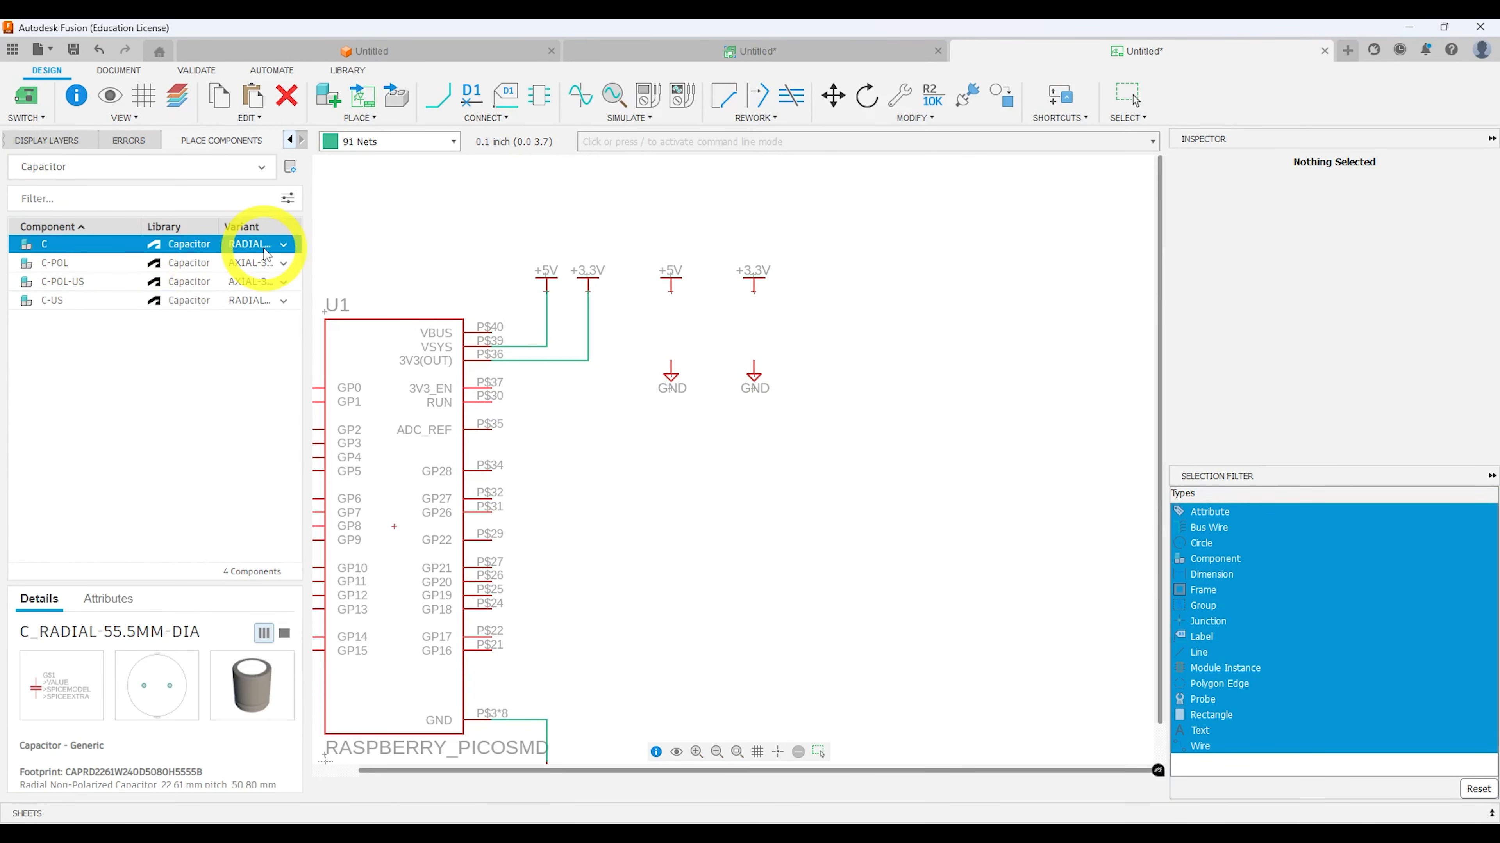
pyautogui.click(264, 250)
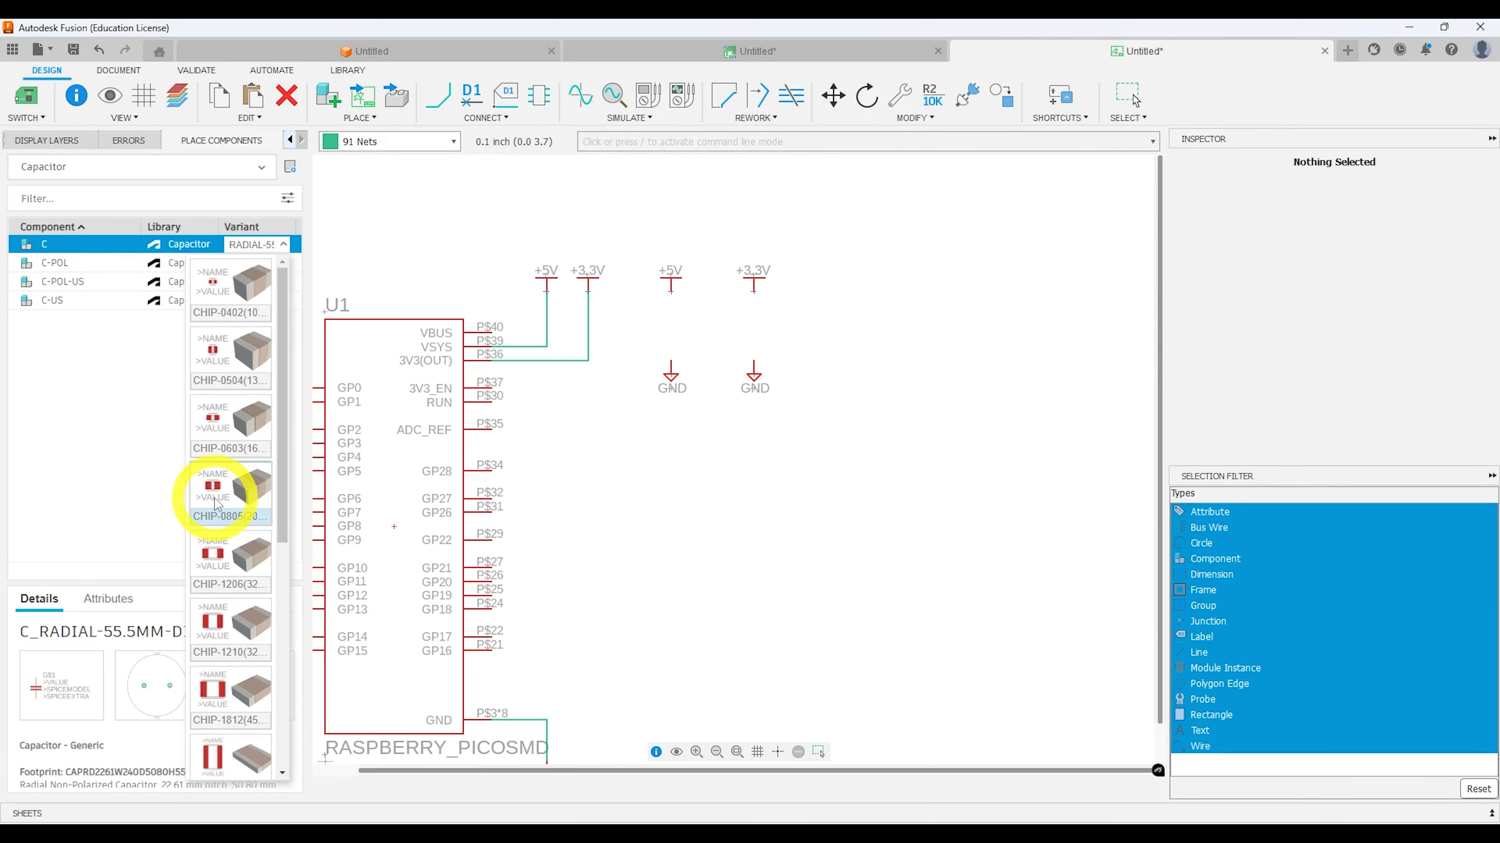
pyautogui.scroll(-4, 215, 503)
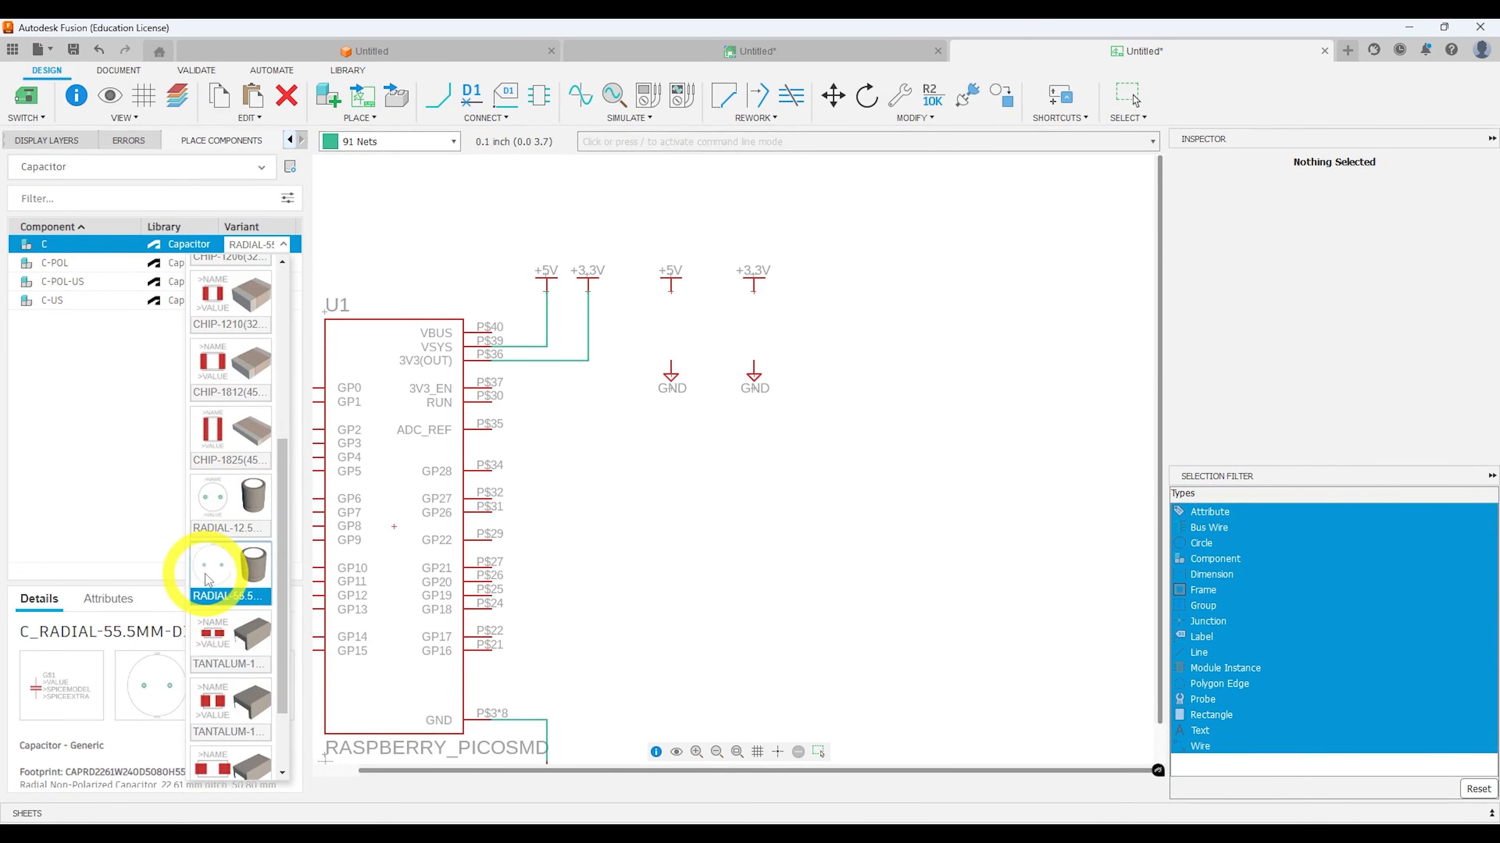
pyautogui.scroll(-1, 209, 576)
pyautogui.scroll(4, 208, 578)
pyautogui.scroll(1, 208, 578)
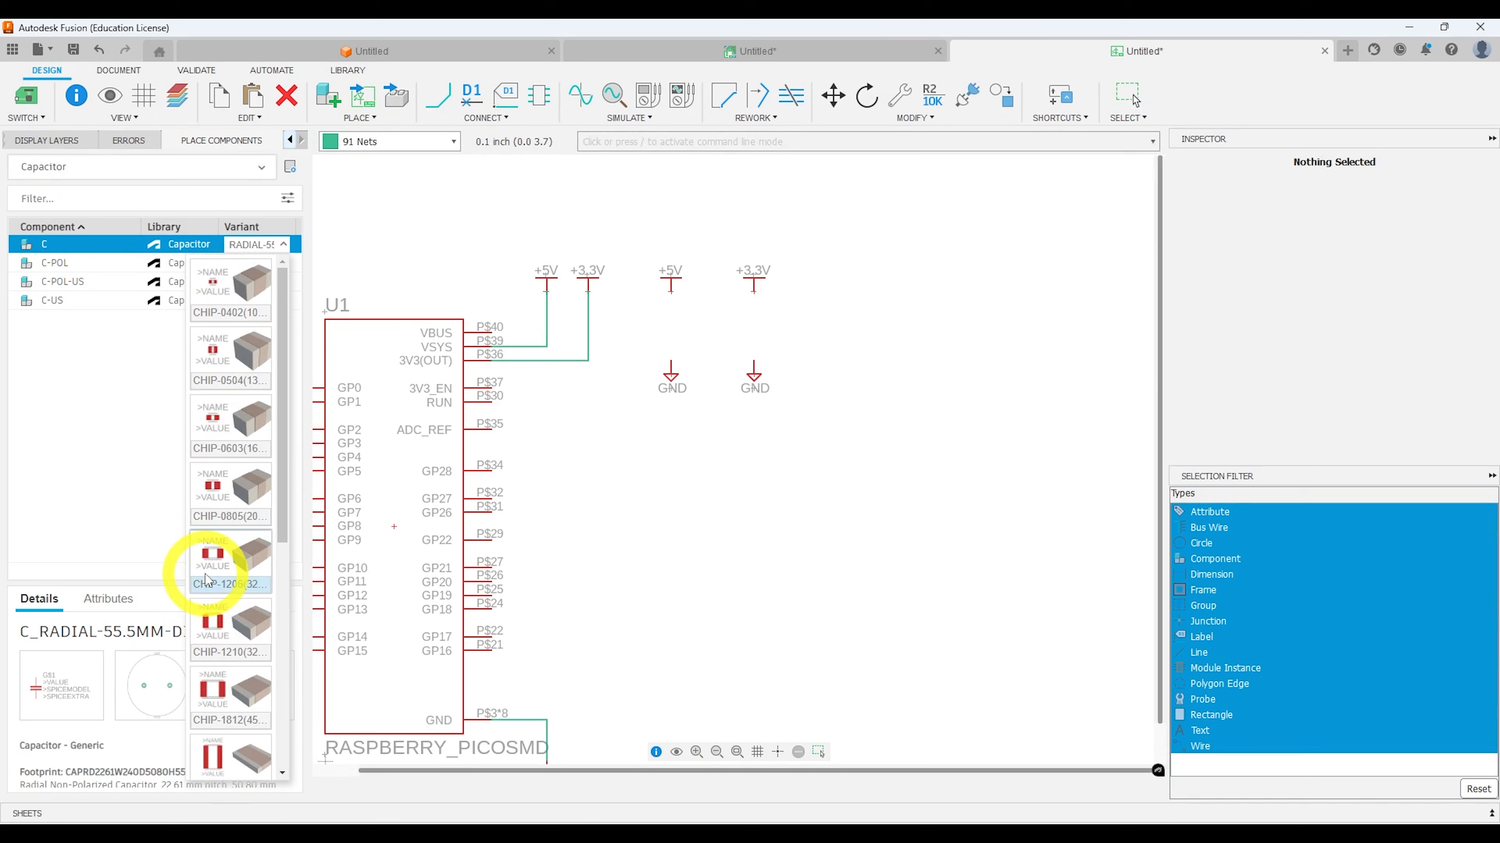
pyautogui.click(231, 498)
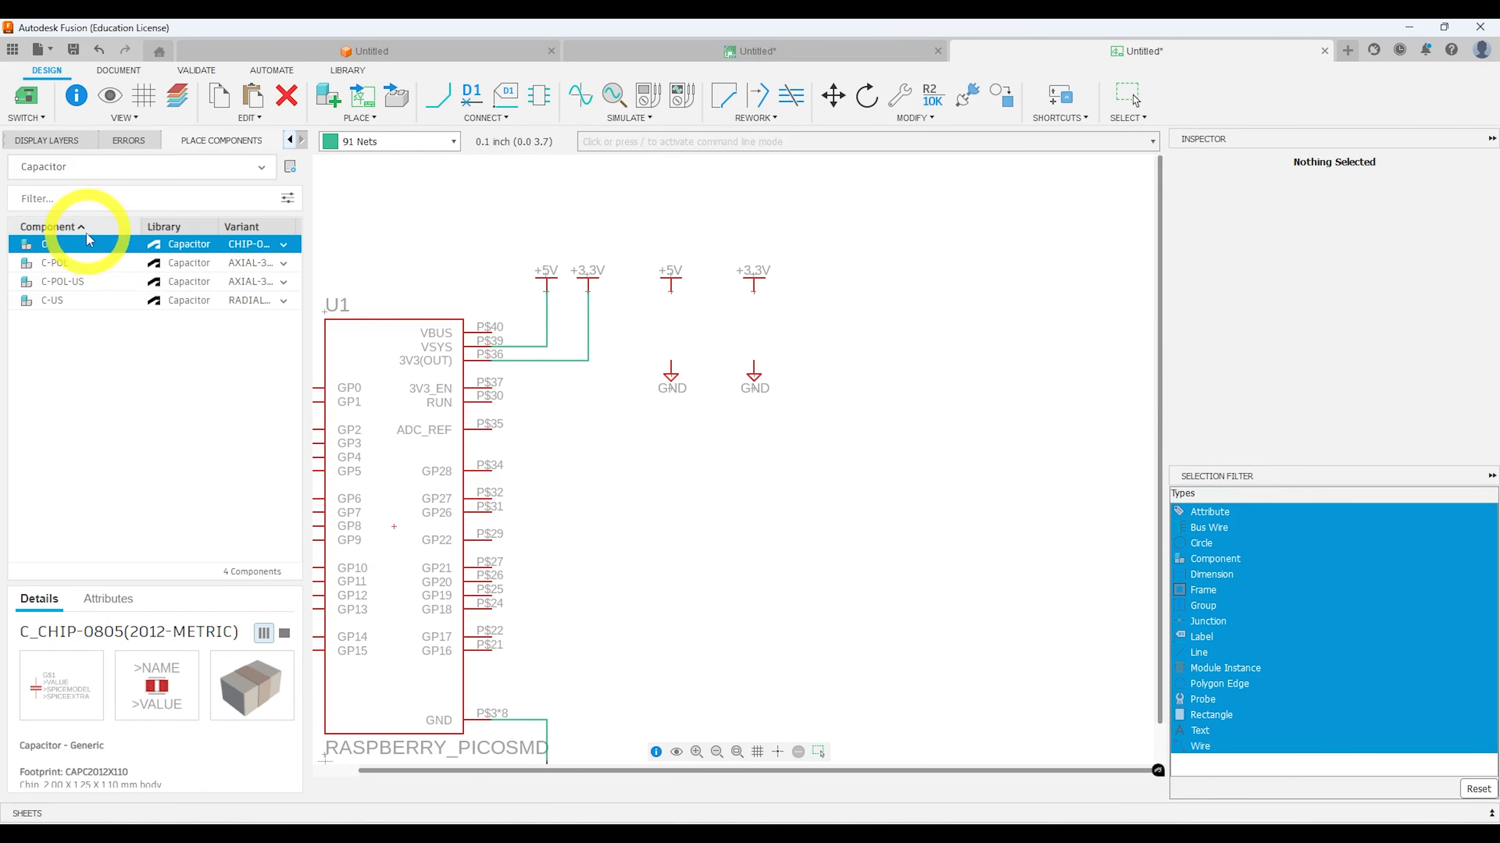
# - Place one capacitor between the duplicated +5V and its GND, and another between the duplicated +3.3V and its GND
pyautogui.moveTo(86, 247); pyautogui.dragTo(672, 325)
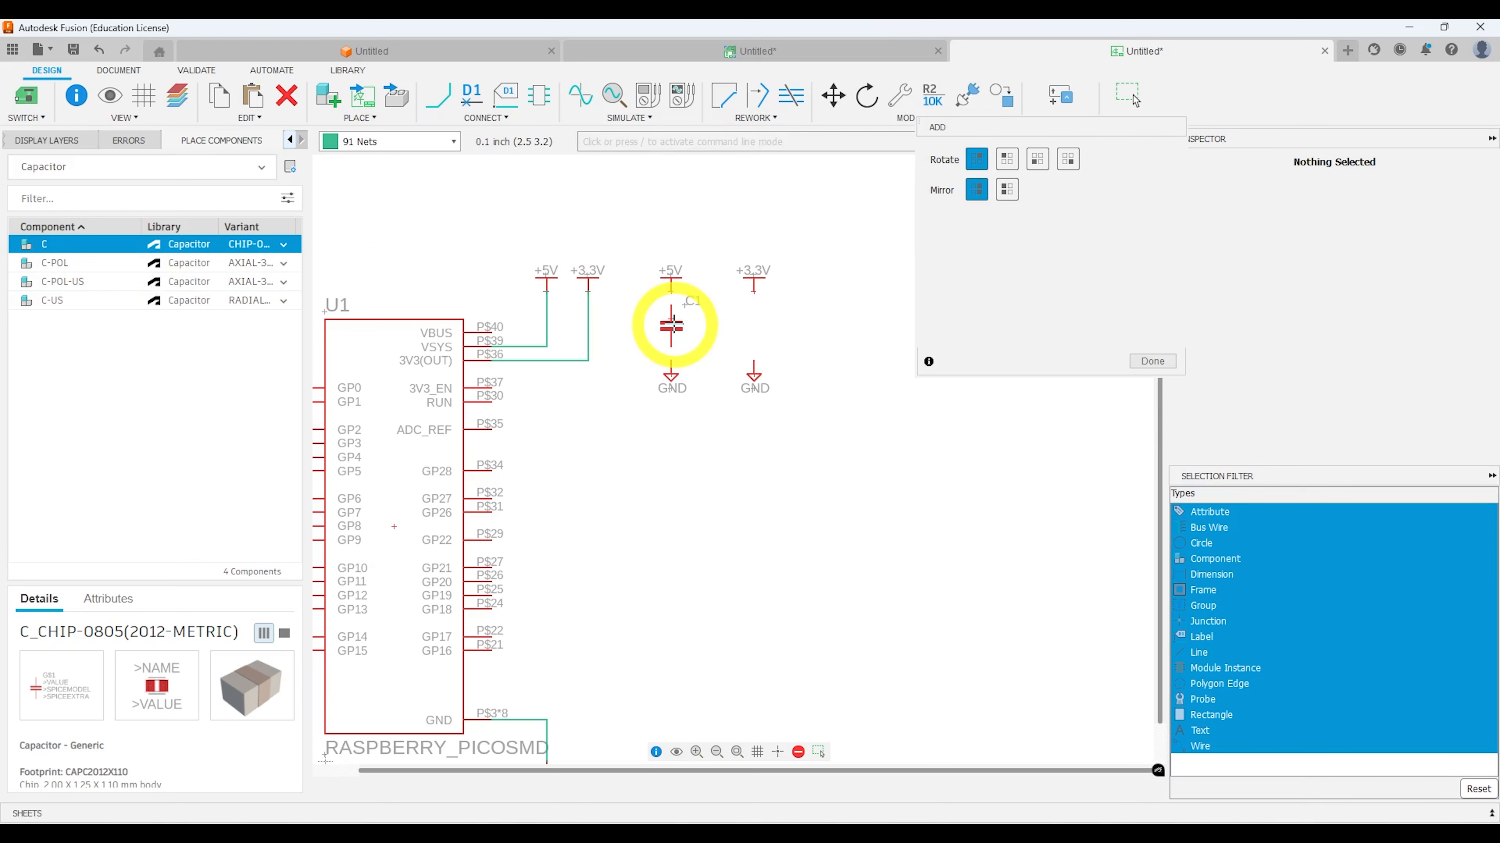
pyautogui.click(671, 325)
pyautogui.click(750, 325)
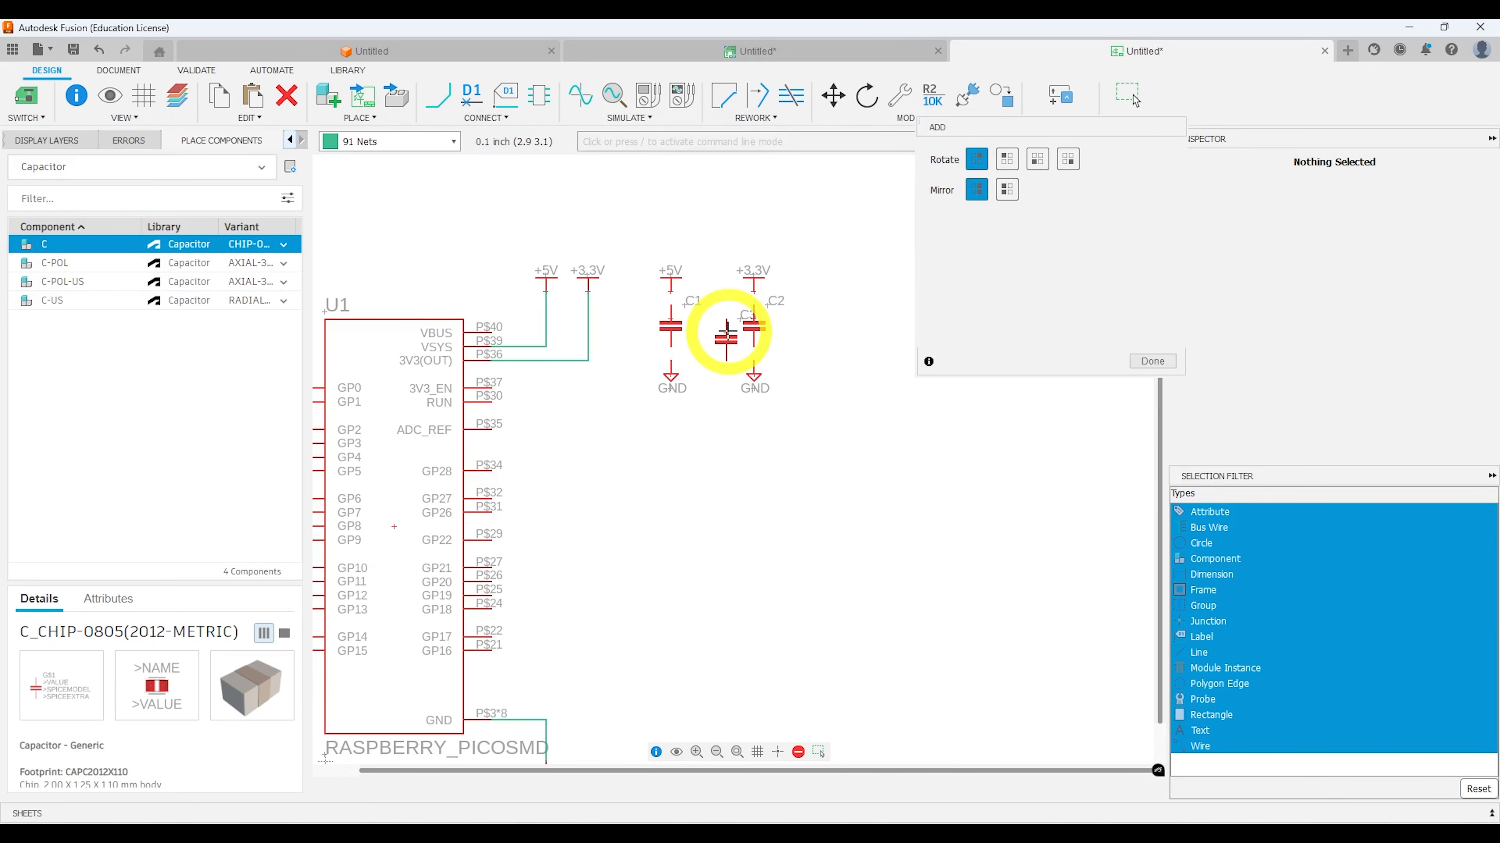
pyautogui.press('Escape')
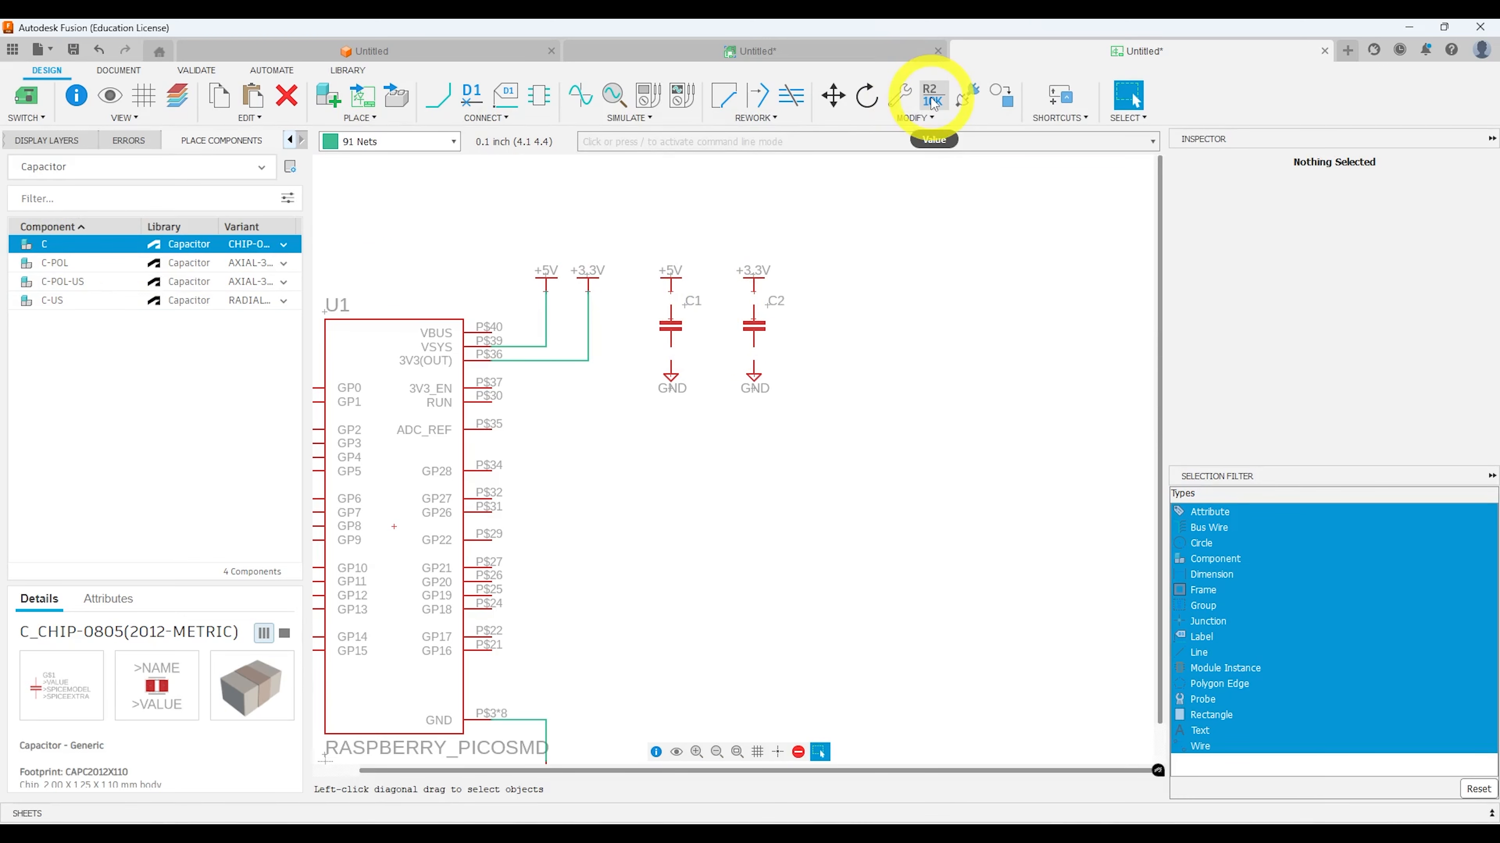
# - Set the values of capacitors C1 and C2 to 1uF each
pyautogui.click(932, 104)
pyautogui.click(678, 335)
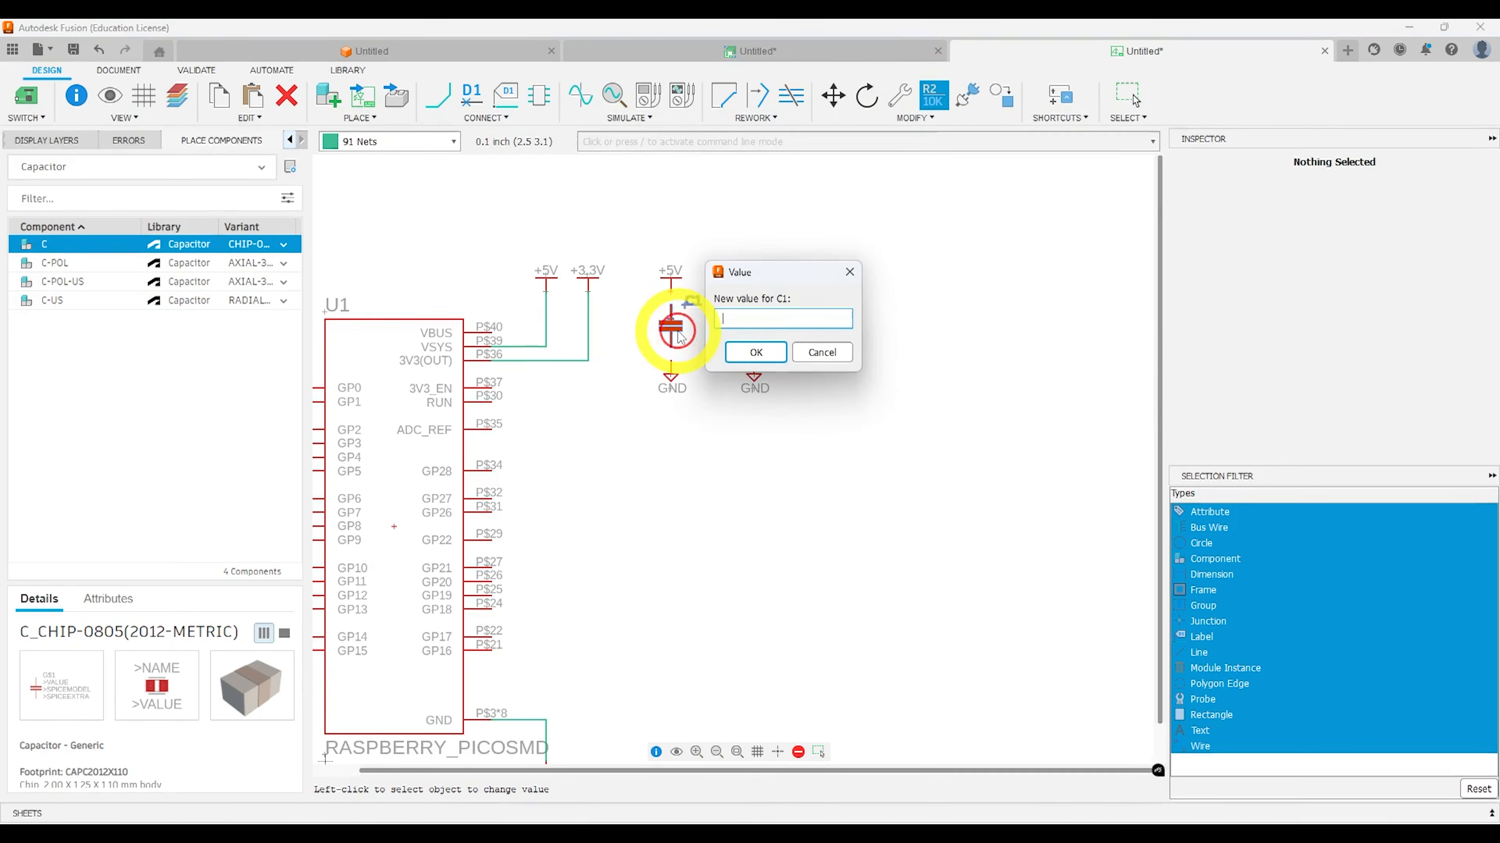
pyautogui.write('F')
pyautogui.press('Return')
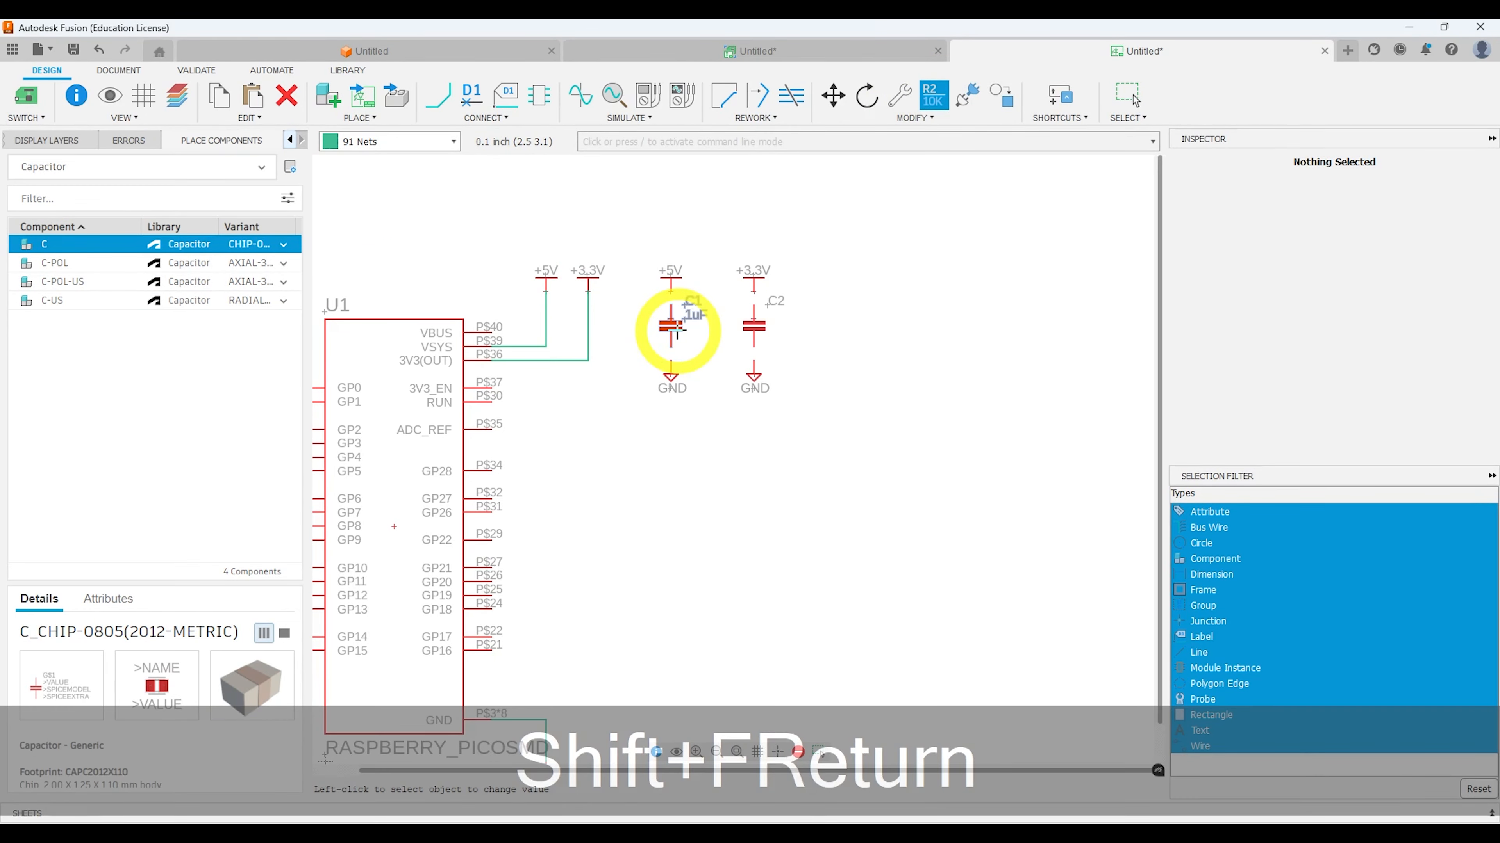
pyautogui.click(753, 332)
pyautogui.write('1uF')
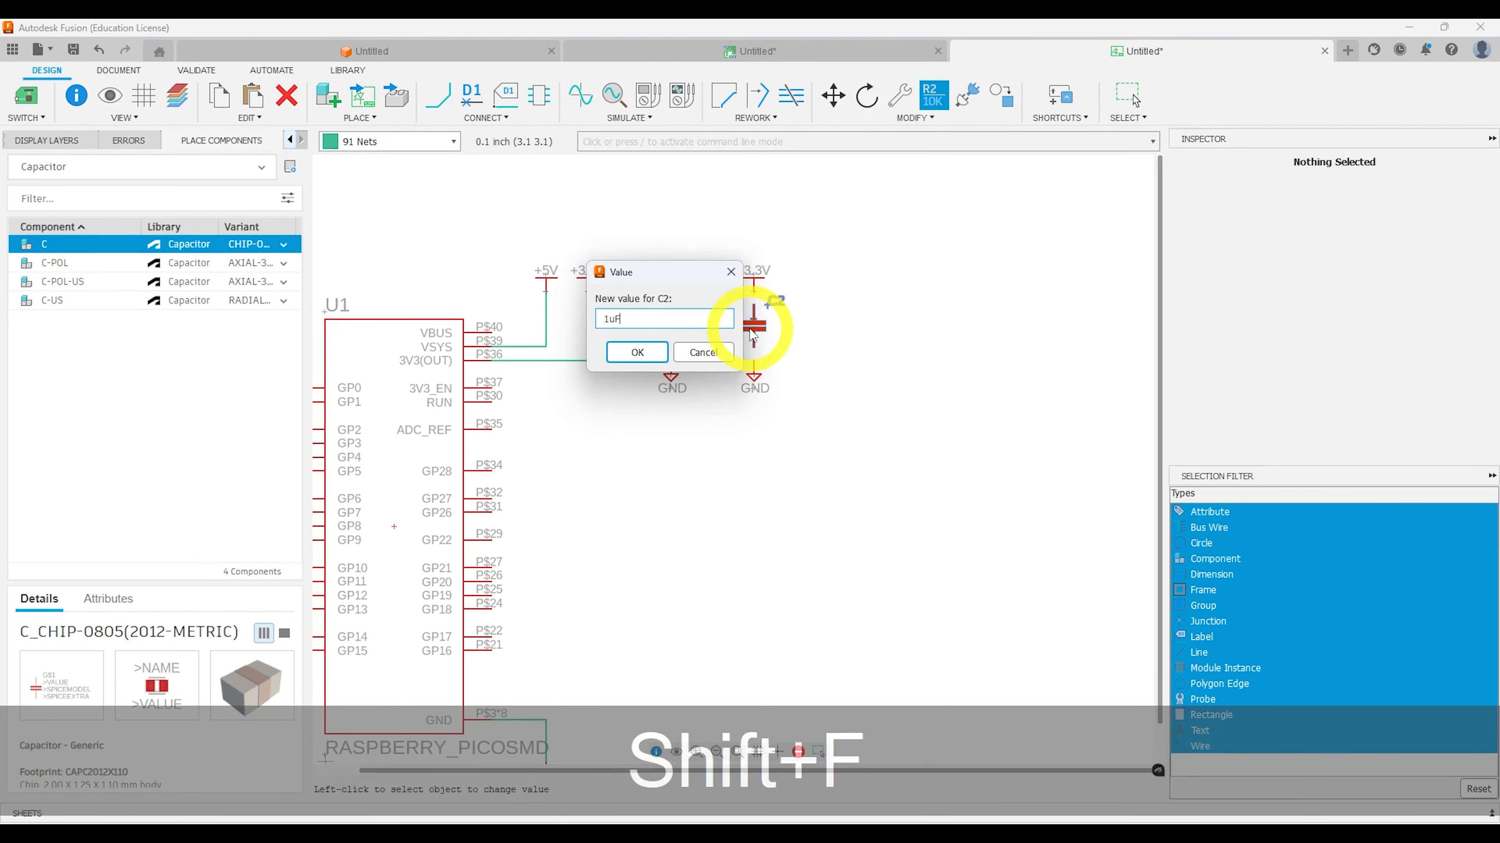
pyautogui.press('Return')
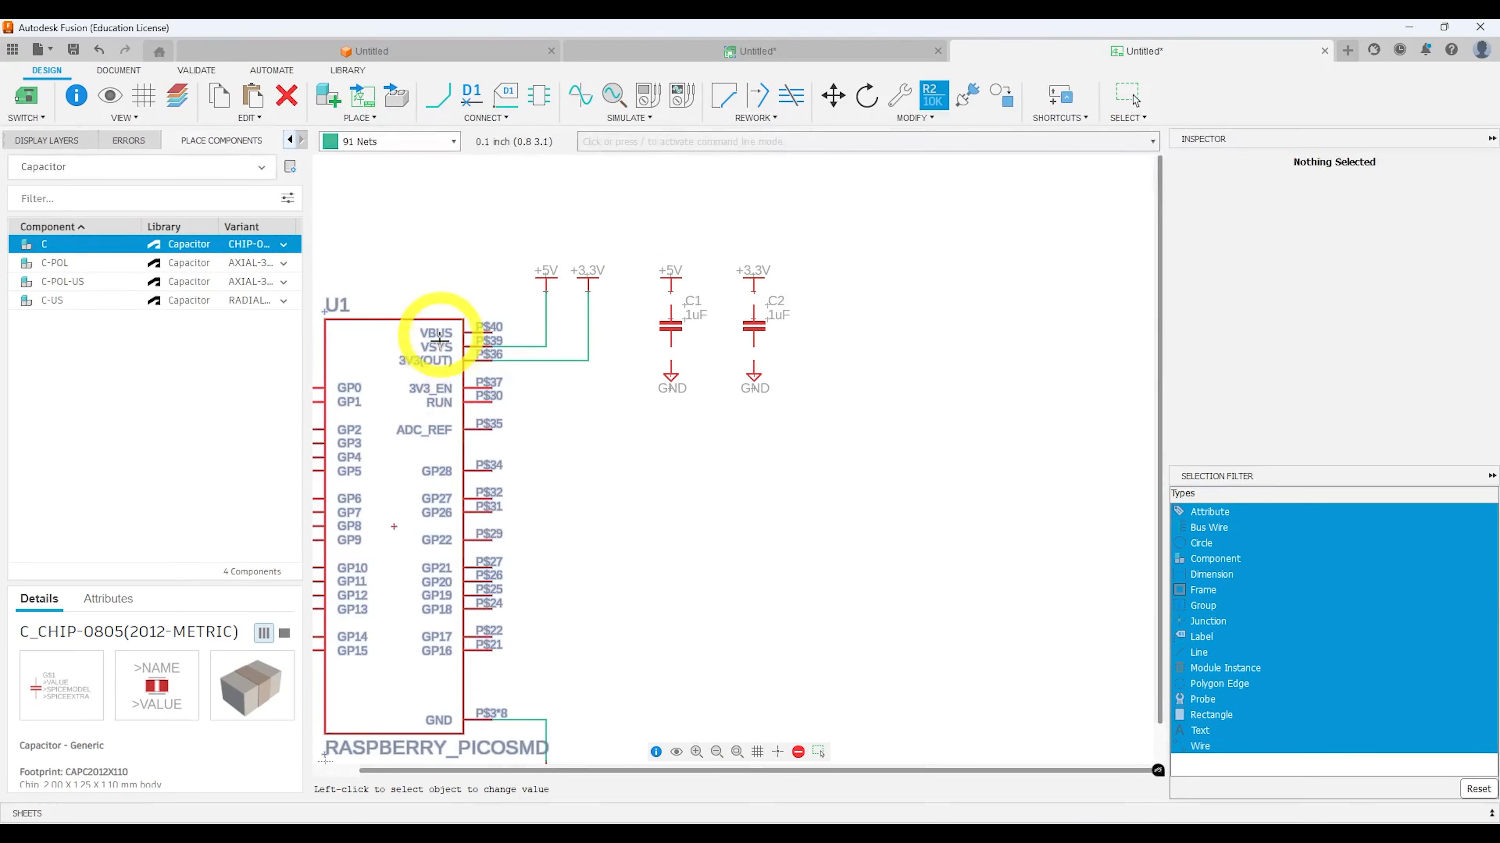
# - Draw nets joining C1 to its +5V and GND symbols and C2 to its +3.3V and GND symbols
pyautogui.click(438, 97)
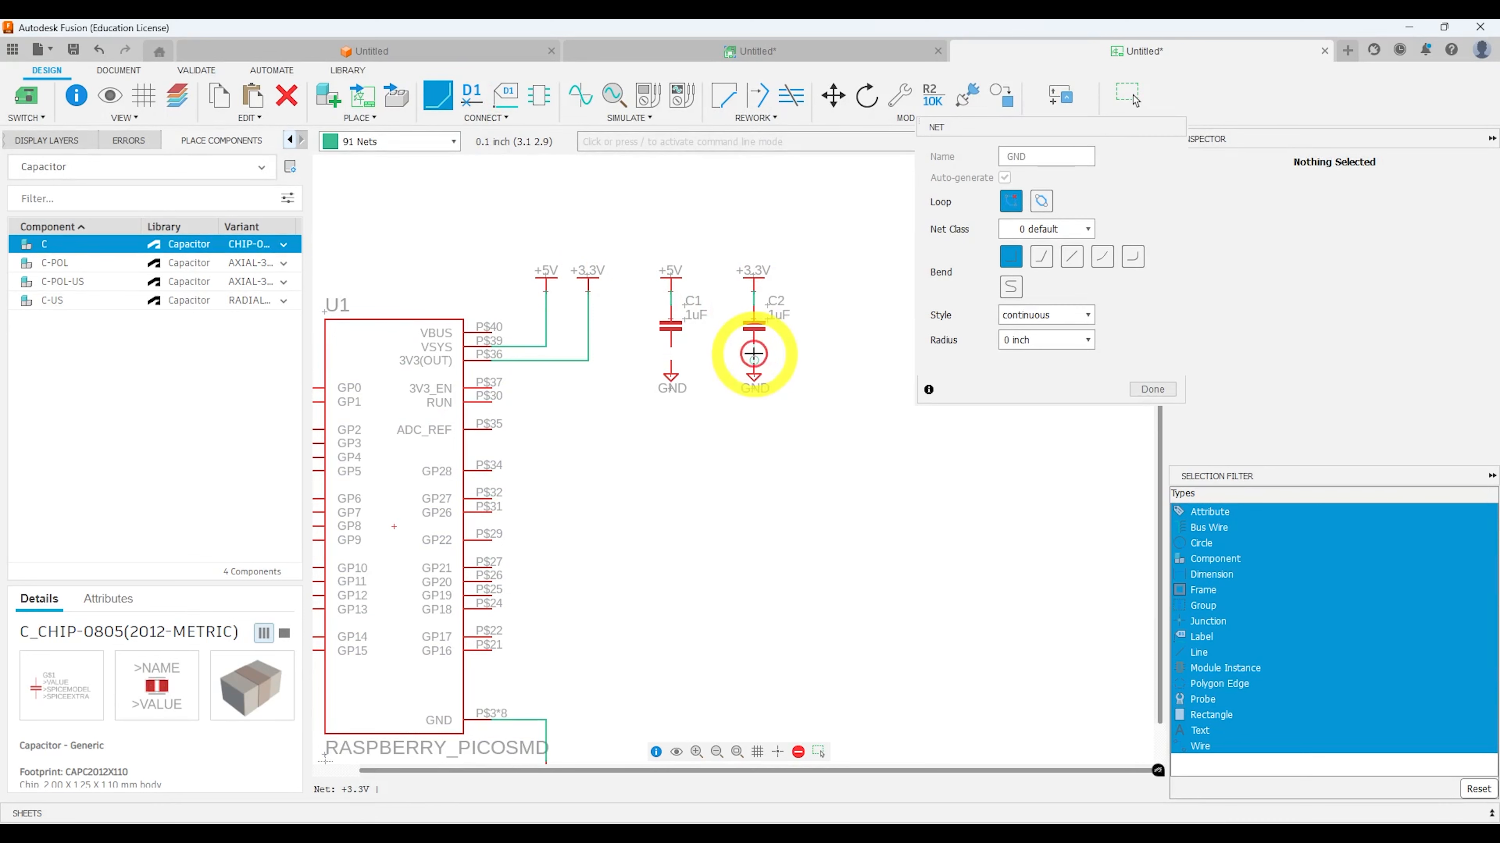
pyautogui.click(754, 347)
pyautogui.click(669, 360)
pyautogui.click(671, 347)
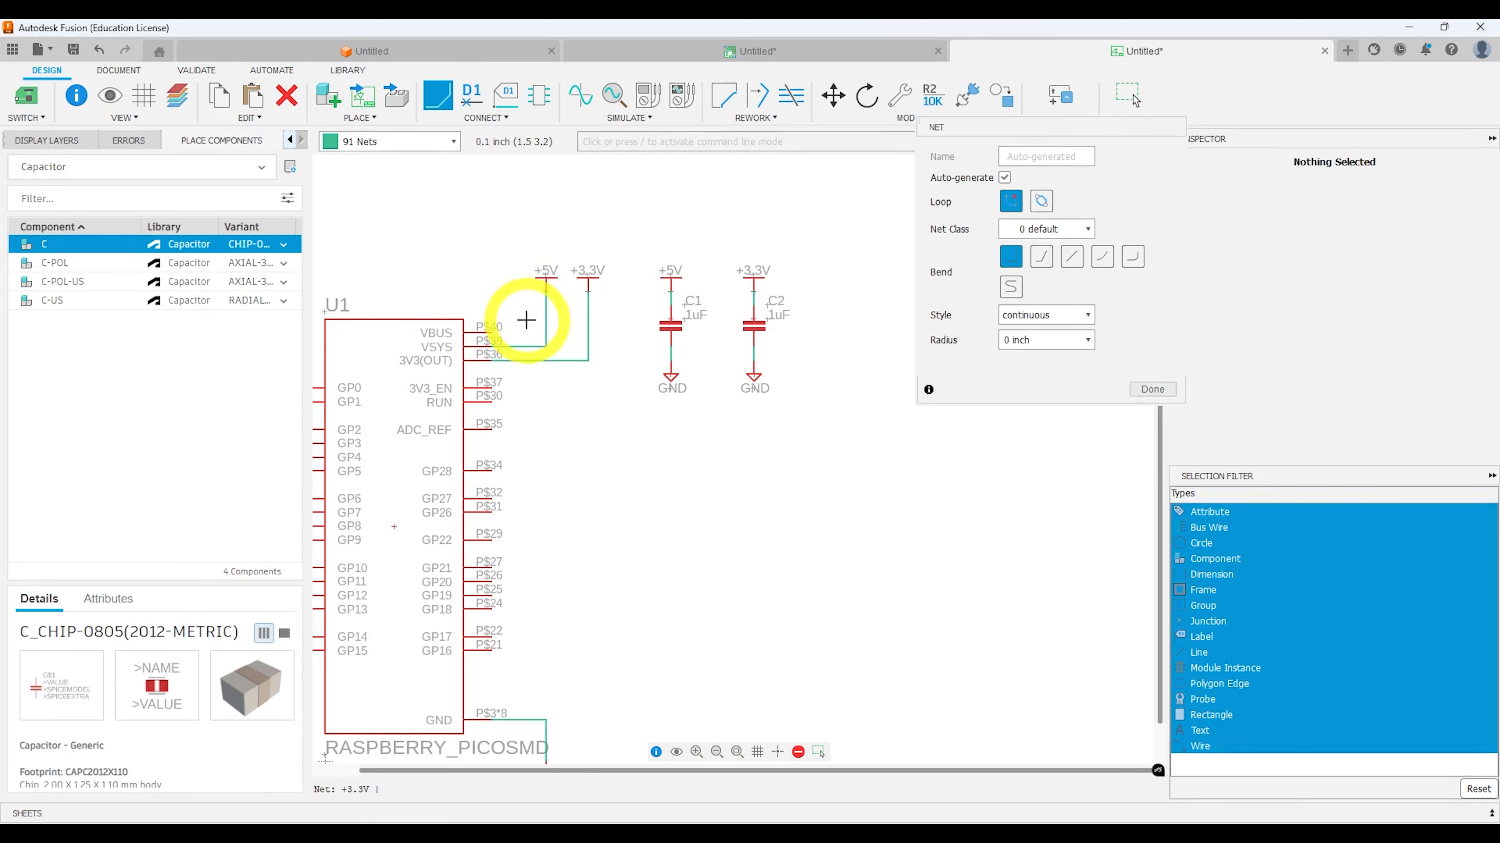
pyautogui.press('Escape')
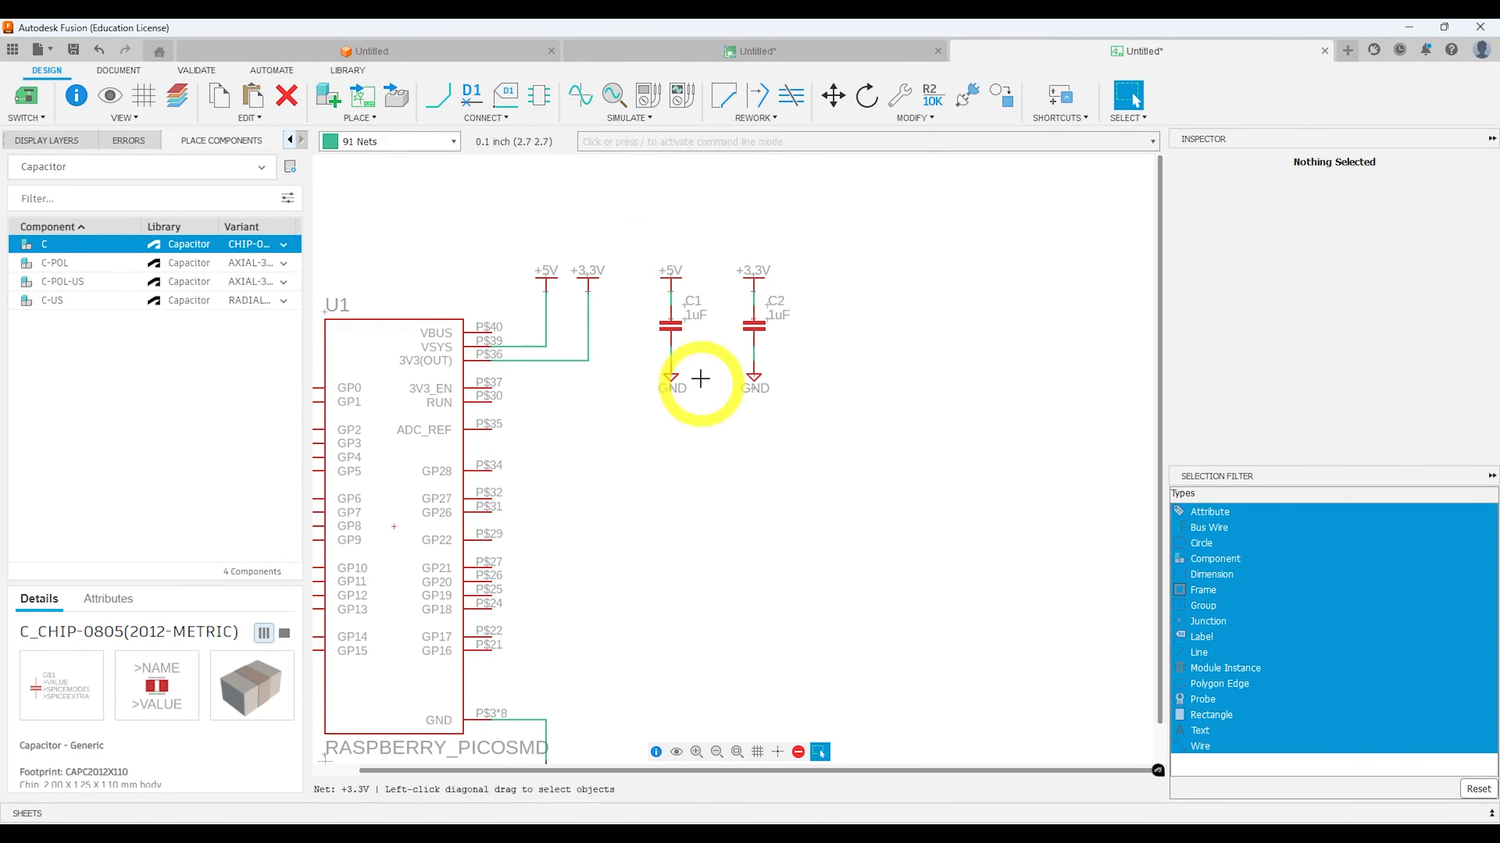
# - Draw a closed rectangular border with the Line tool around the Pico, its supply symbols and both capacitor circuits
pyautogui.scroll(-1, 697, 588)
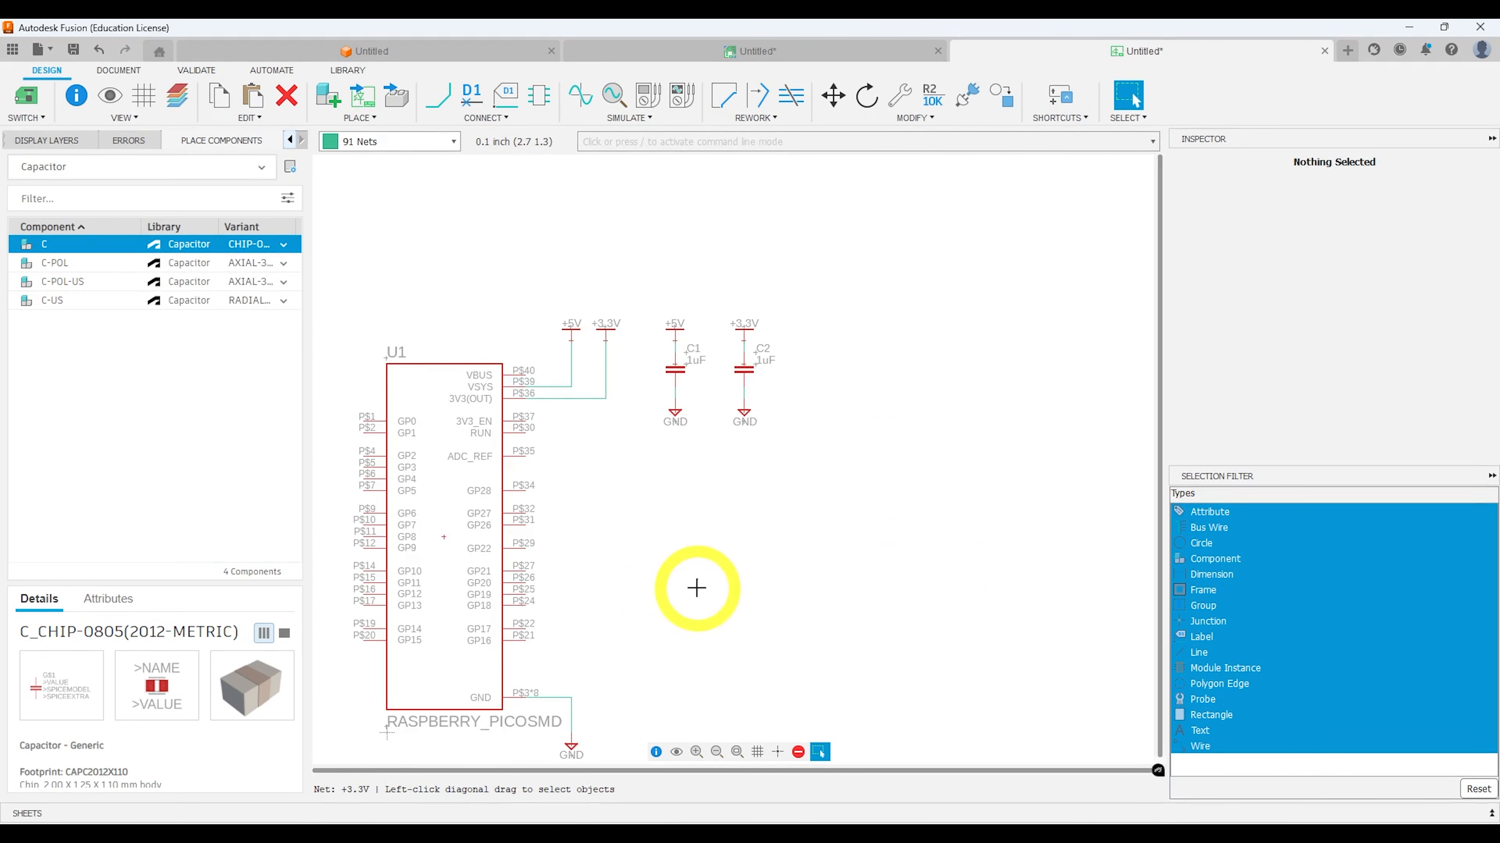
pyautogui.moveTo(608, 601); pyautogui.dragTo(731, 515, button='middle')
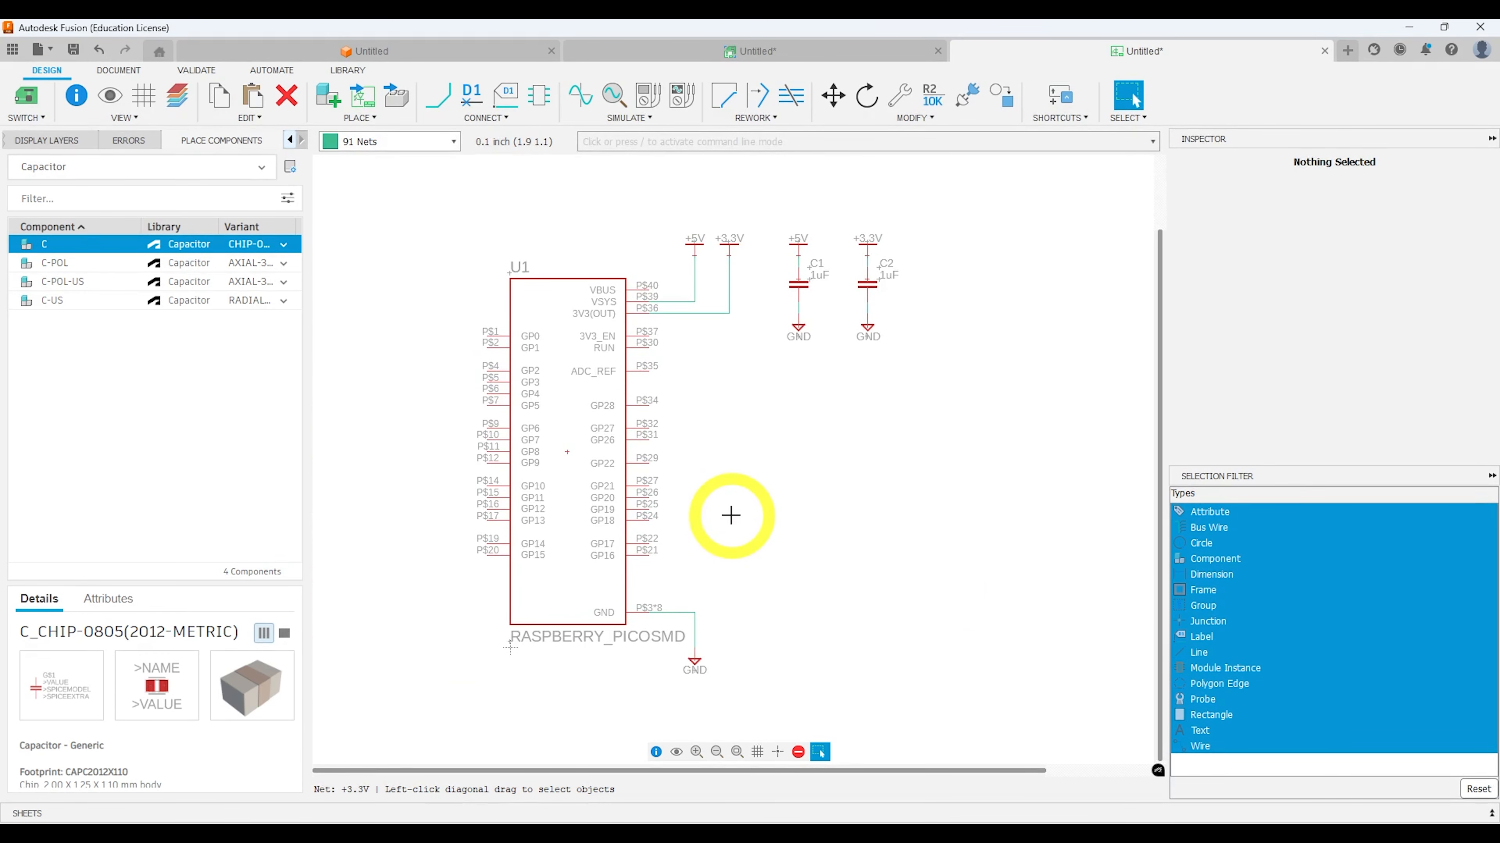
pyautogui.scroll(-1, 731, 516)
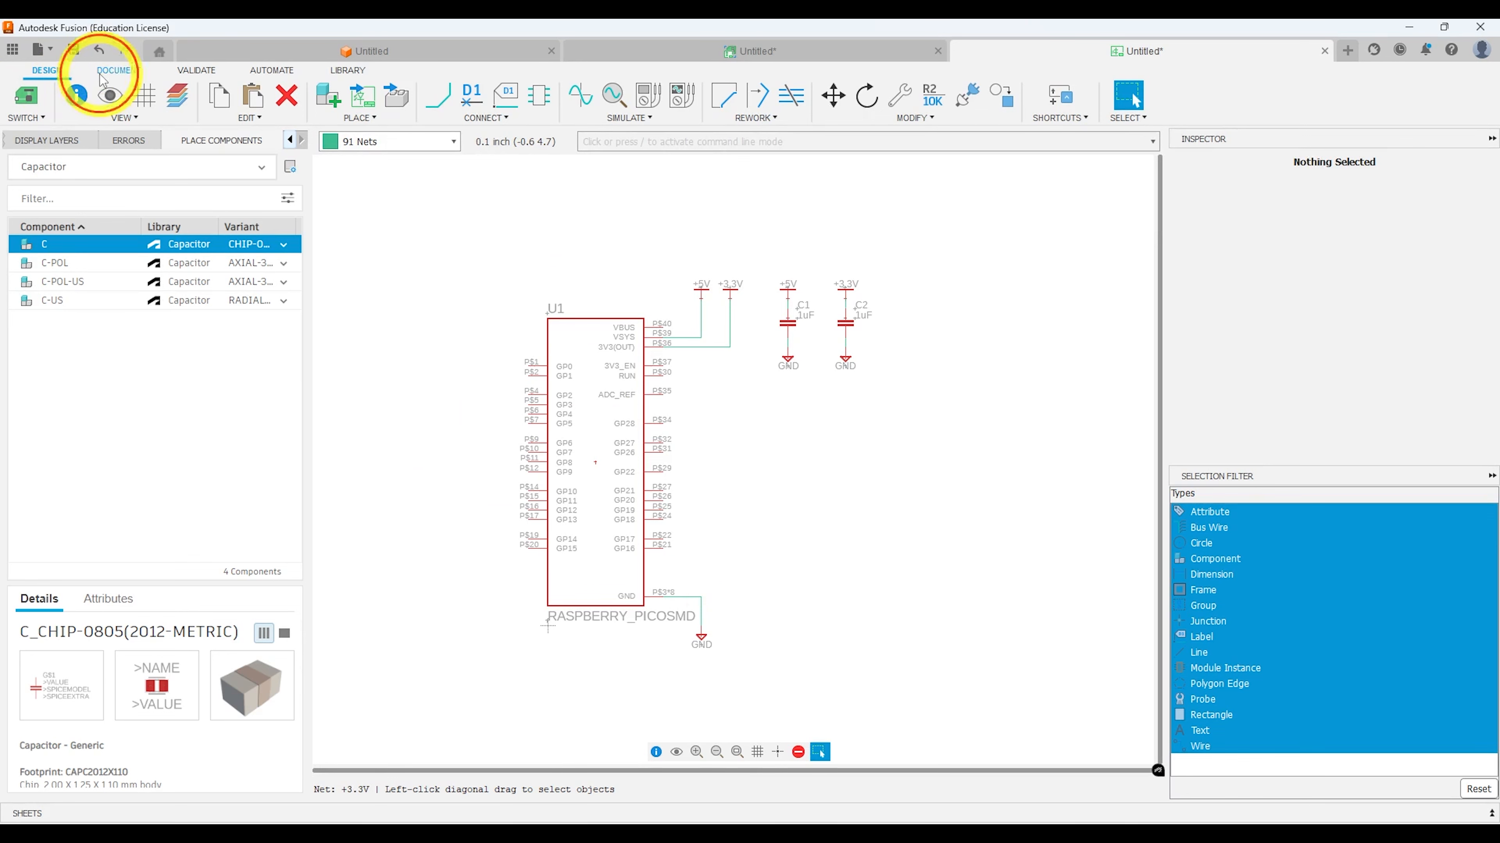
pyautogui.click(112, 71)
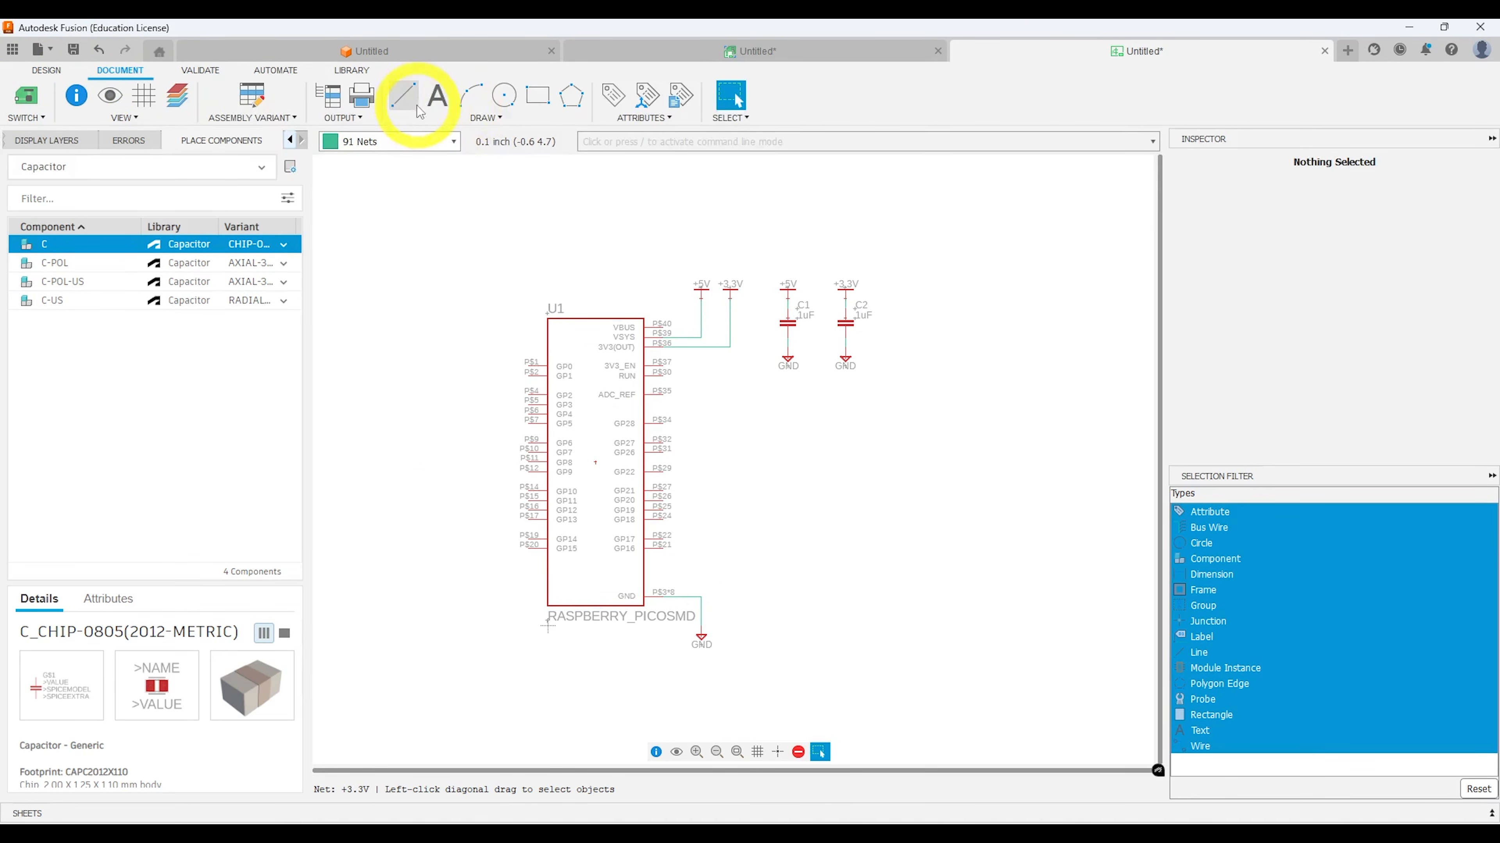
pyautogui.click(412, 121)
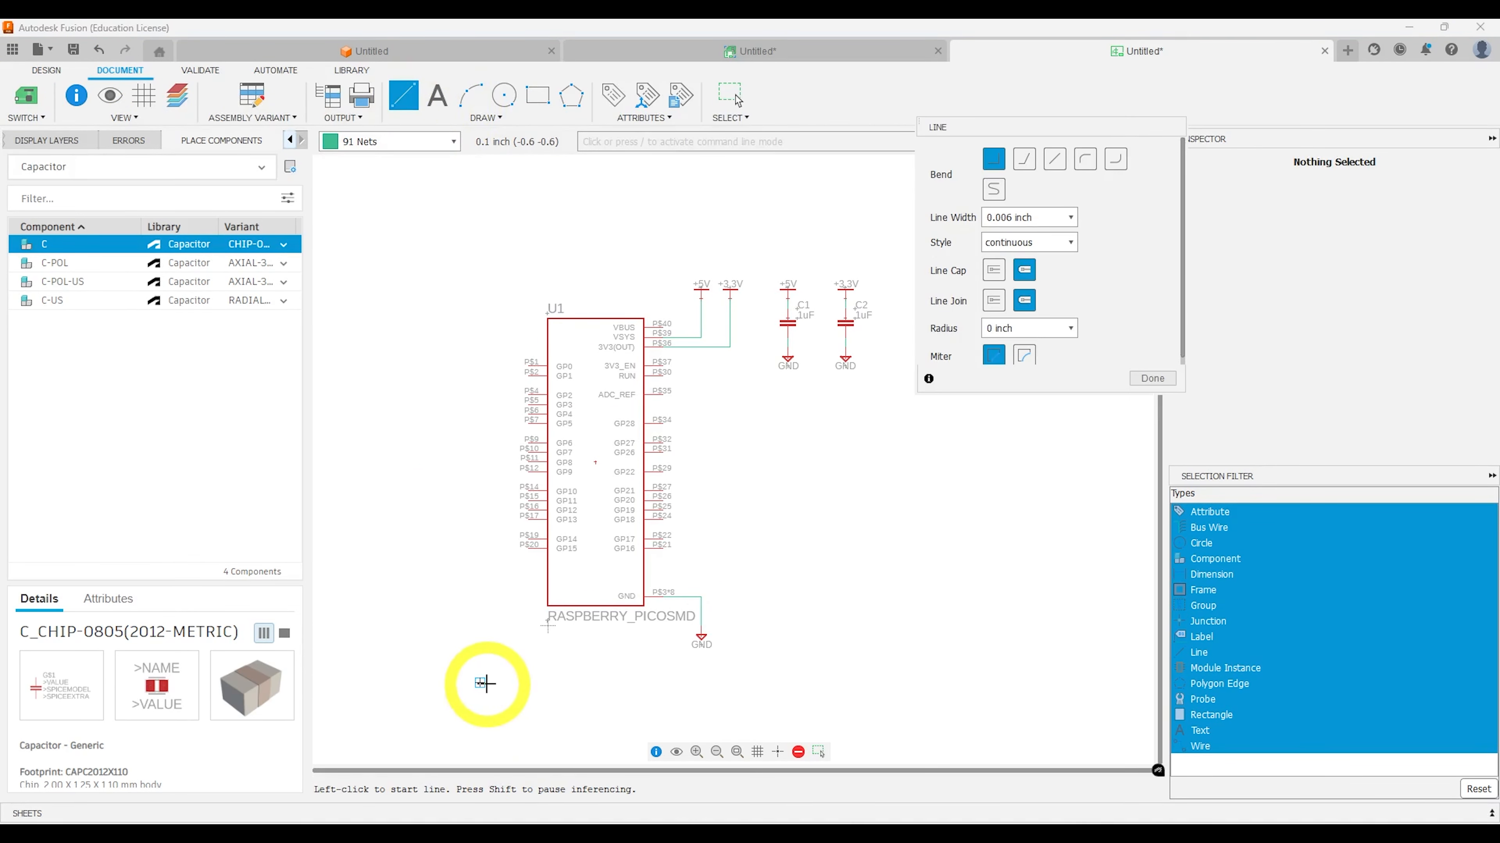
pyautogui.click(484, 683)
pyautogui.click(903, 251)
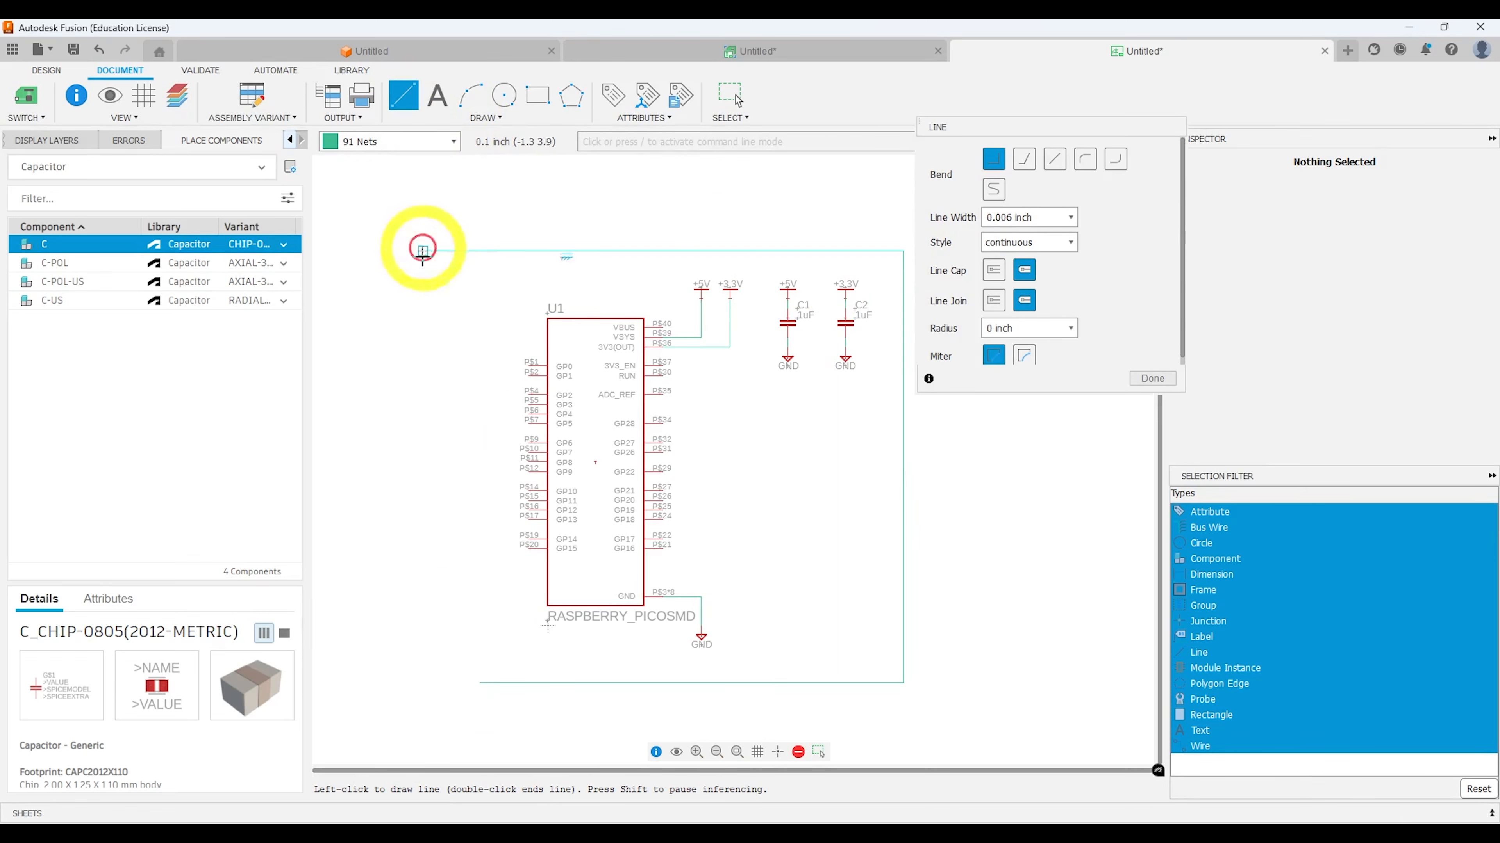
pyautogui.click(480, 251)
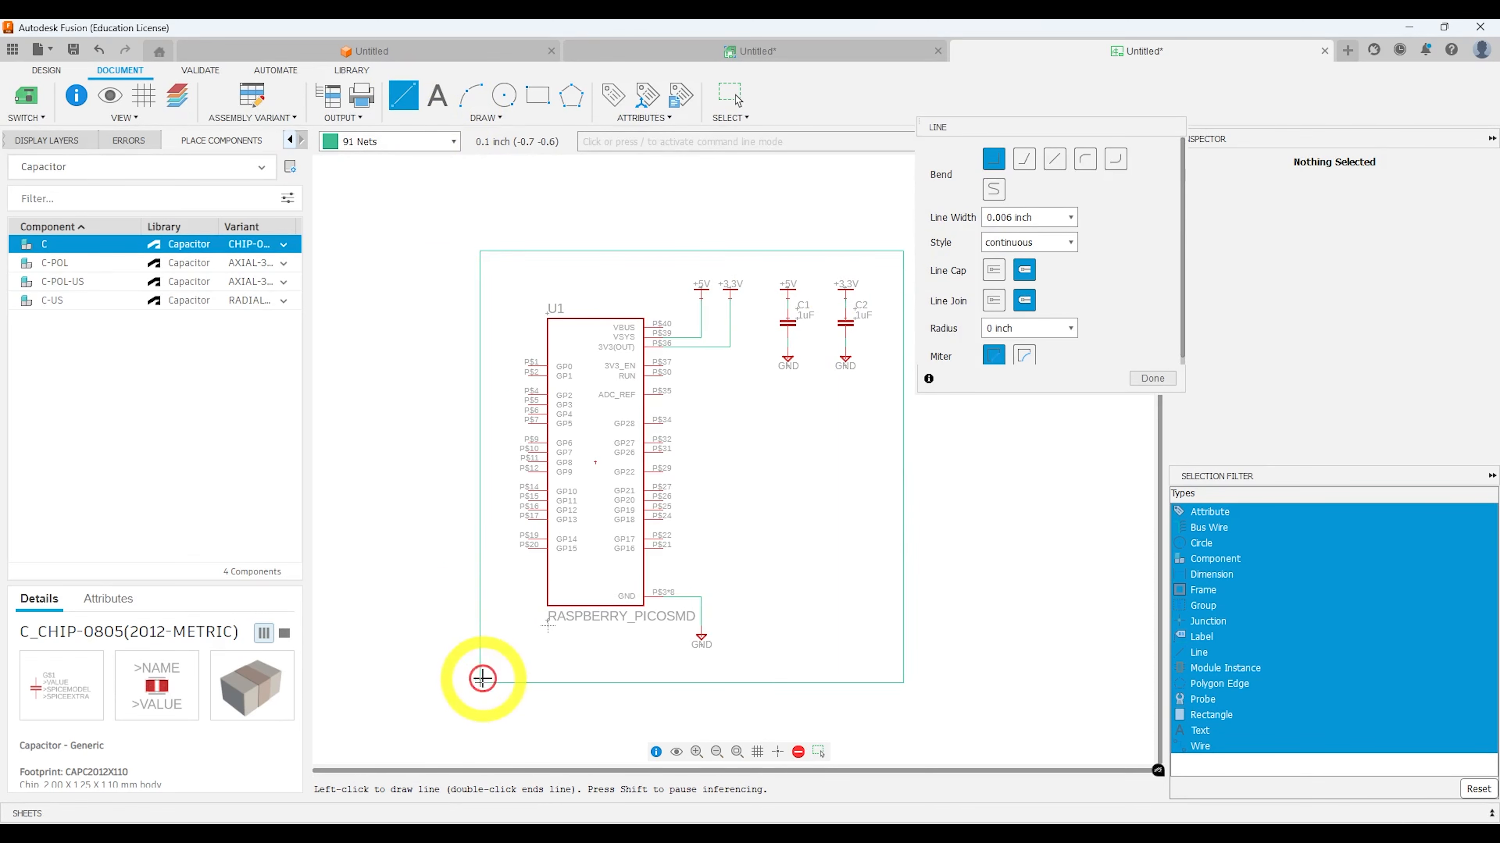
# - Add the text "PI PICO" at size 0.254 inch inside the lower-left corner of the border, below the Pico symbol
pyautogui.press('Escape')
pyautogui.press('Escape')
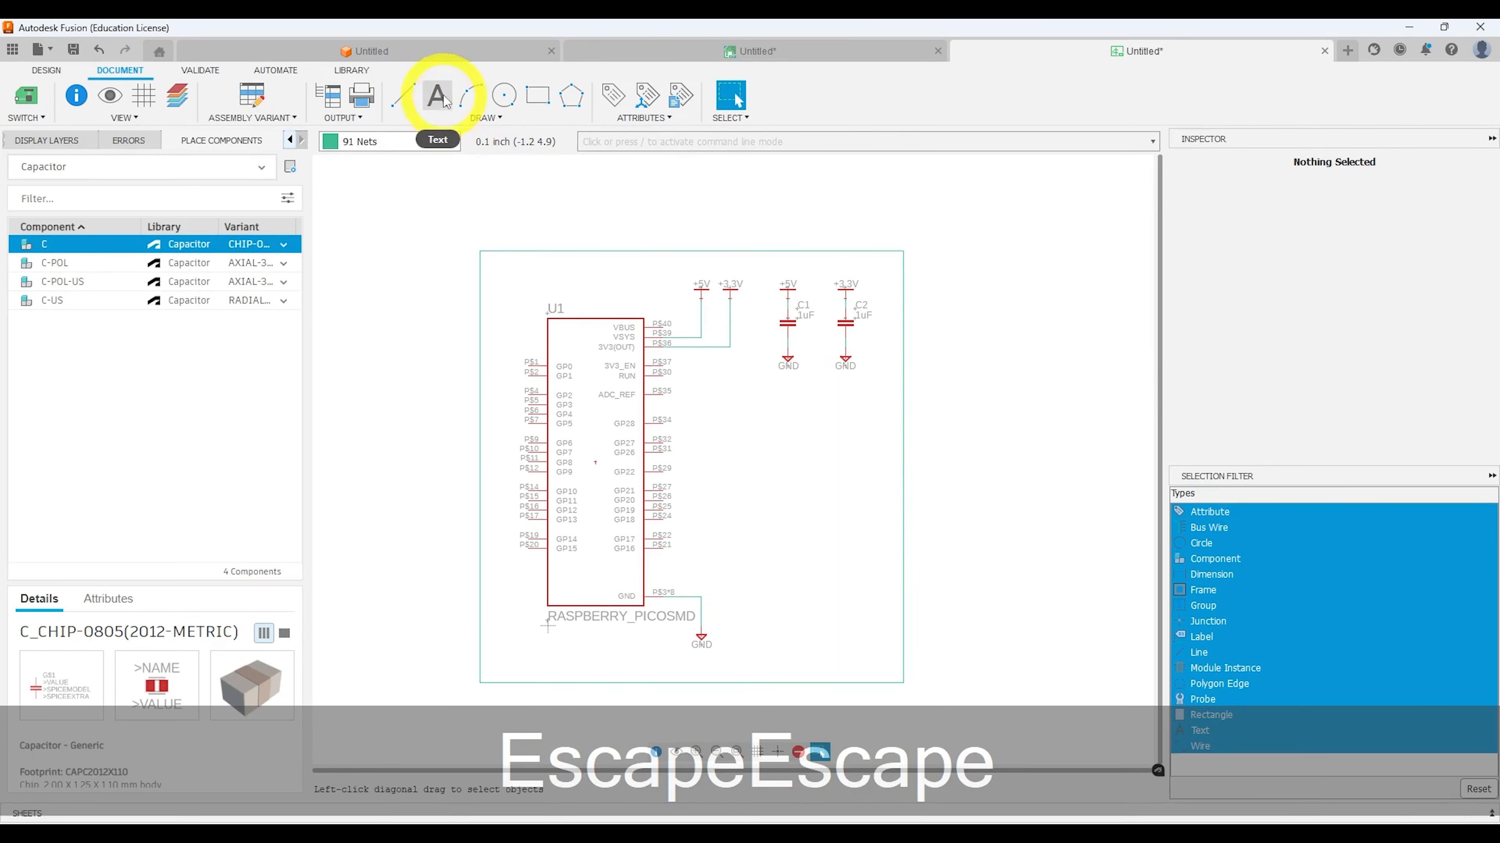
pyautogui.click(442, 98)
pyautogui.click(1085, 209)
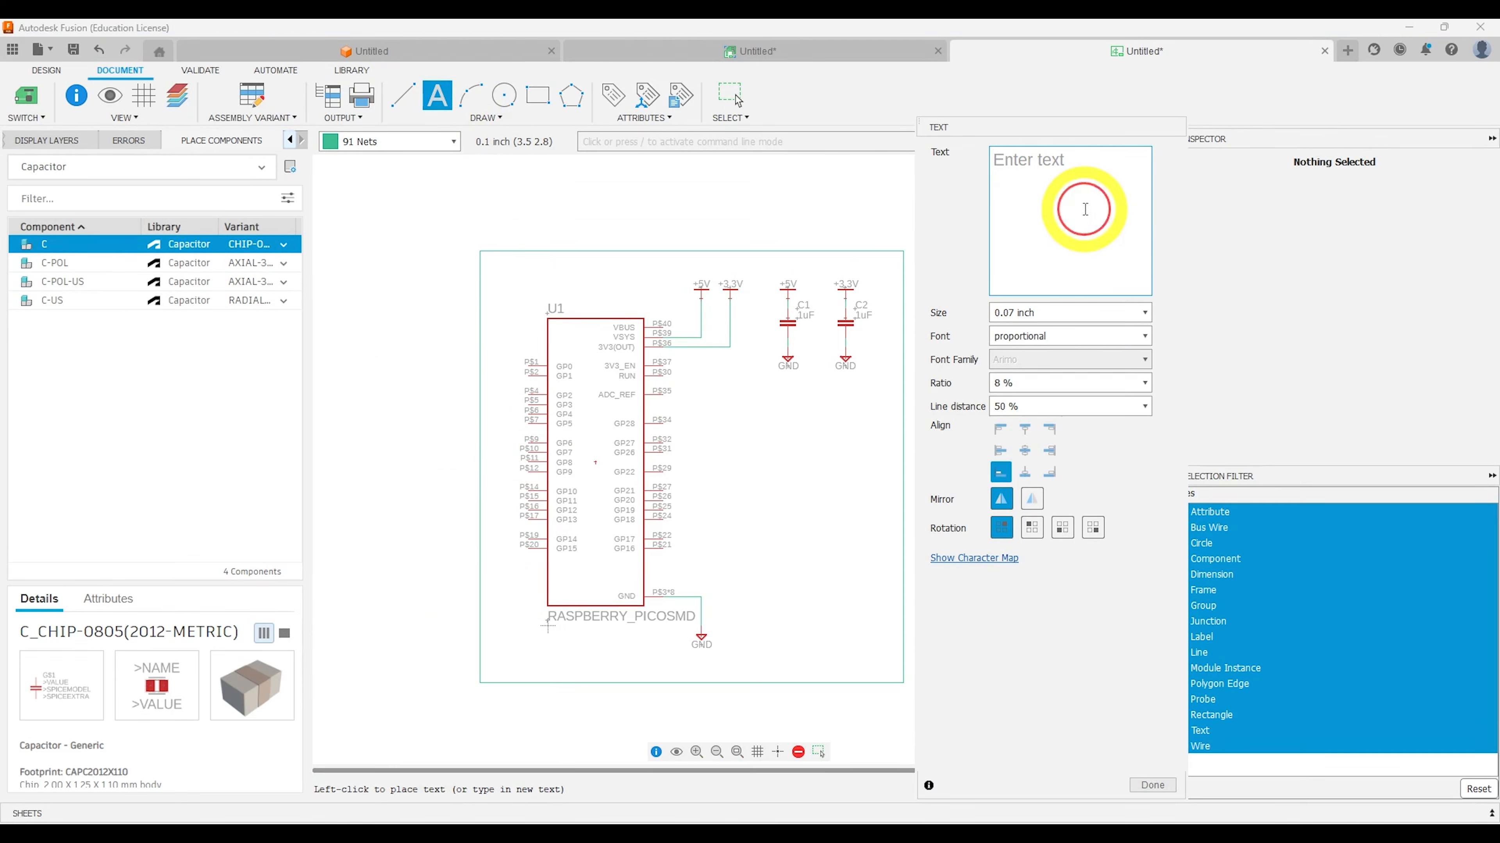
pyautogui.write('PI PICO')
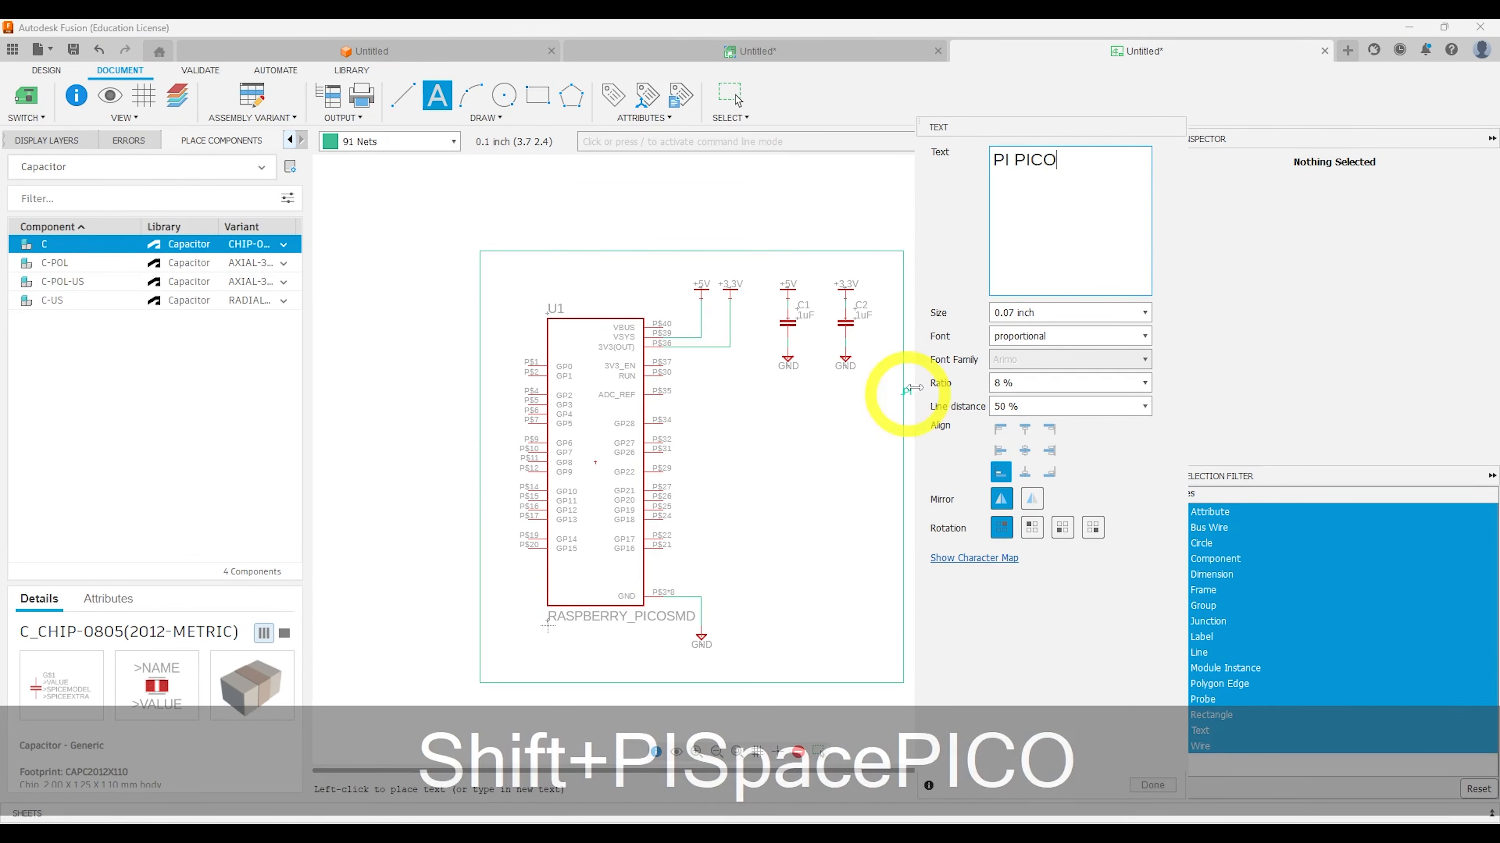
pyautogui.click(1119, 312)
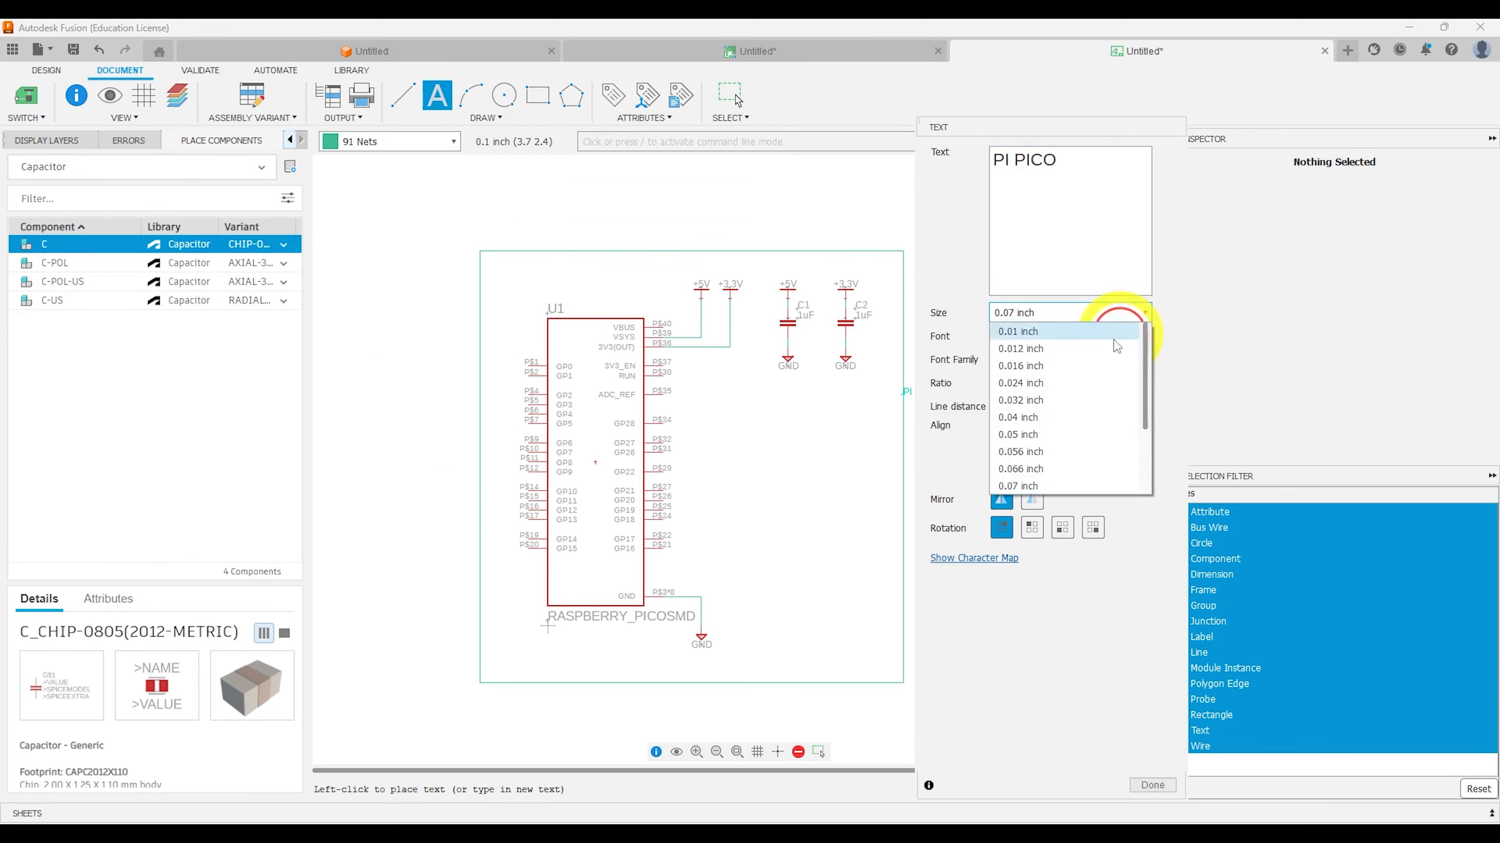
pyautogui.click(1019, 487)
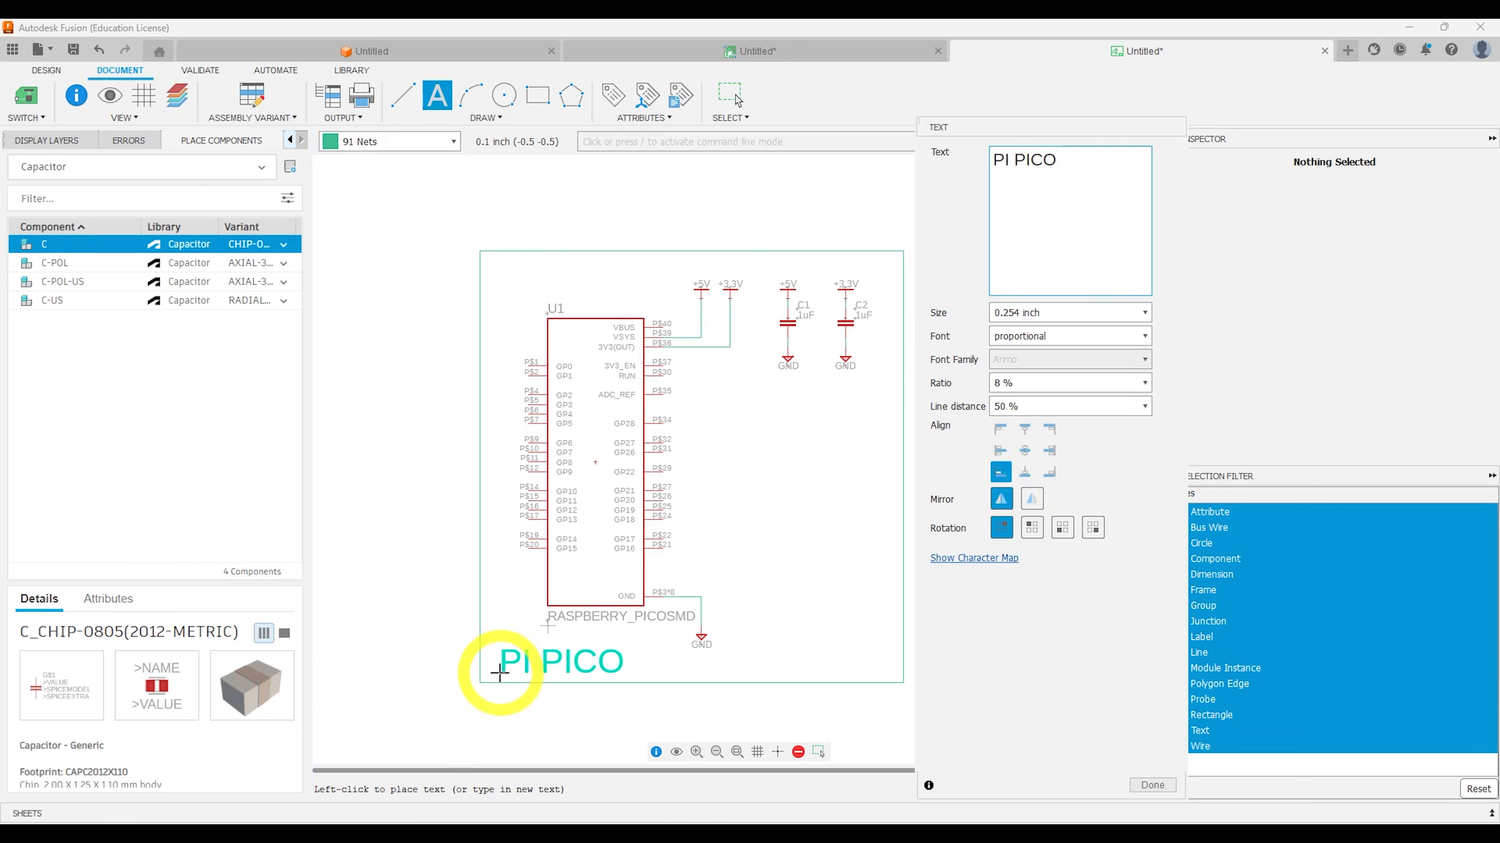
pyautogui.click(491, 675)
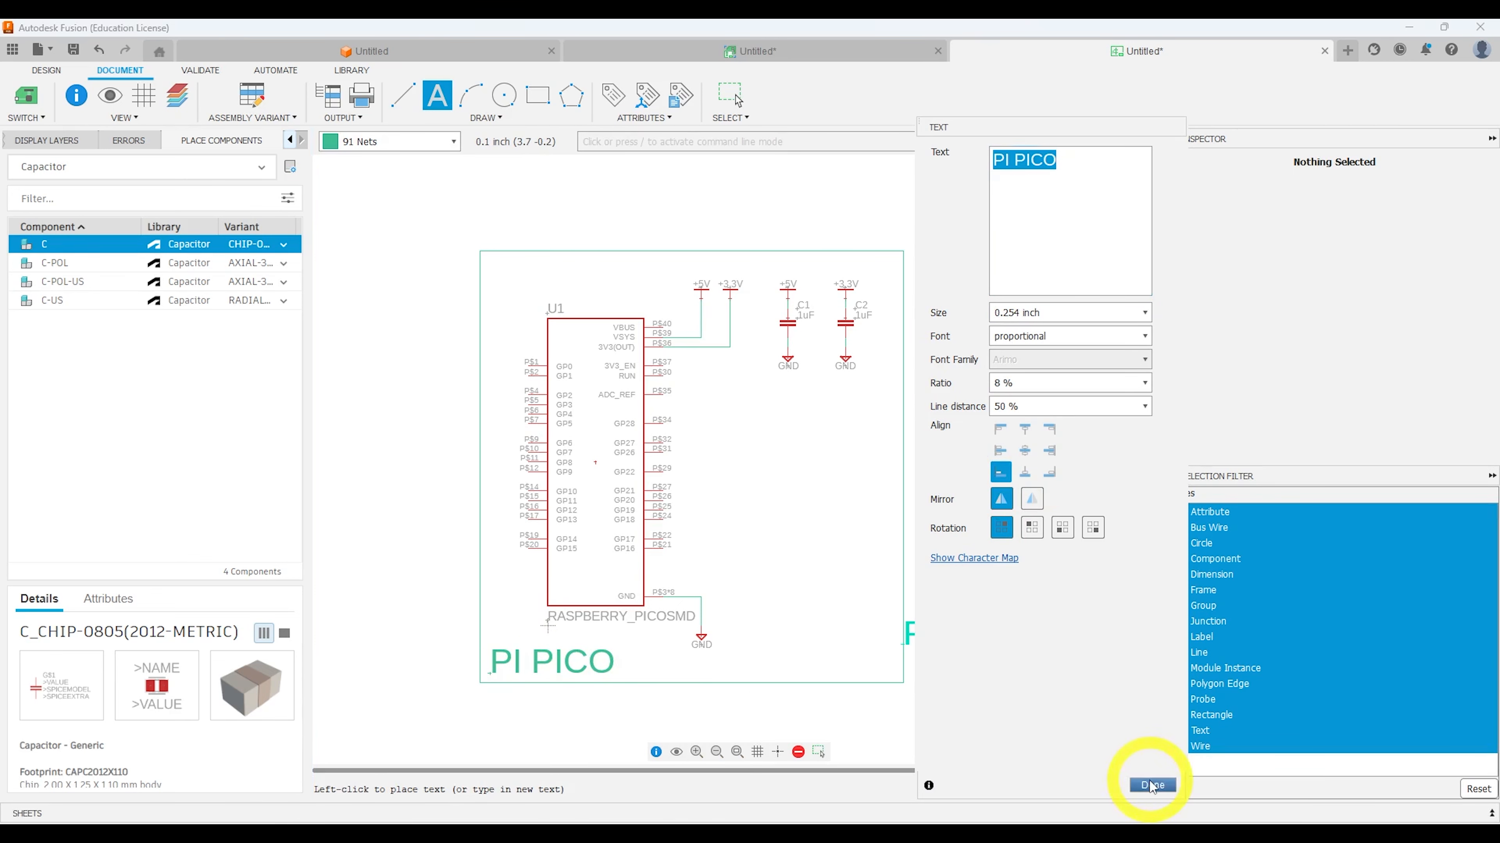
pyautogui.click(1151, 786)
pyautogui.press('Escape')
pyautogui.press('Escape')
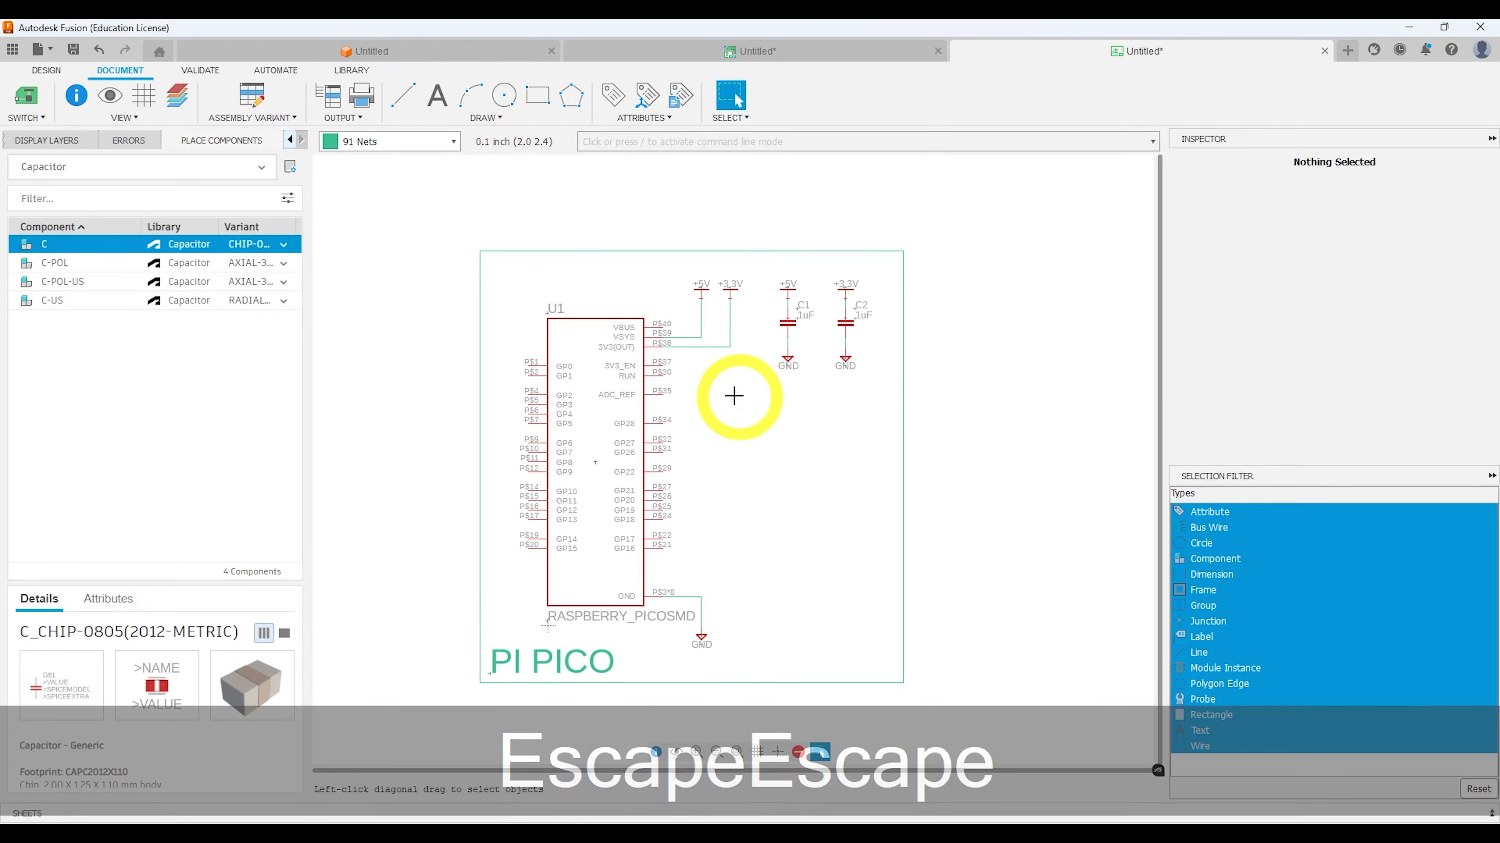
pyautogui.scroll(-1, 734, 396)
pyautogui.moveTo(713, 465); pyautogui.dragTo(610, 421, button='middle')
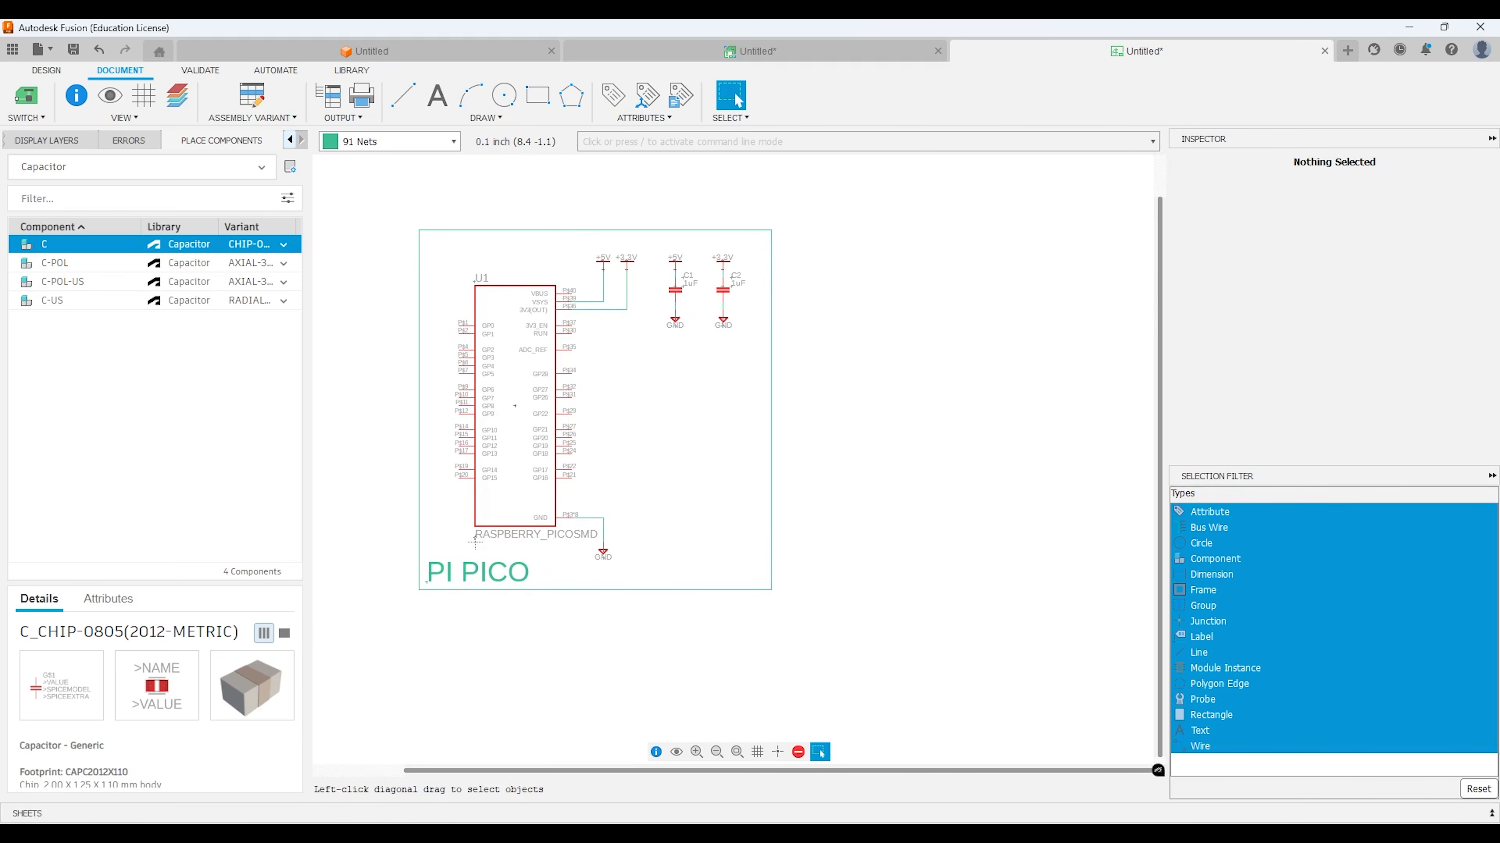
pyautogui.scroll(-2, 632, 576)
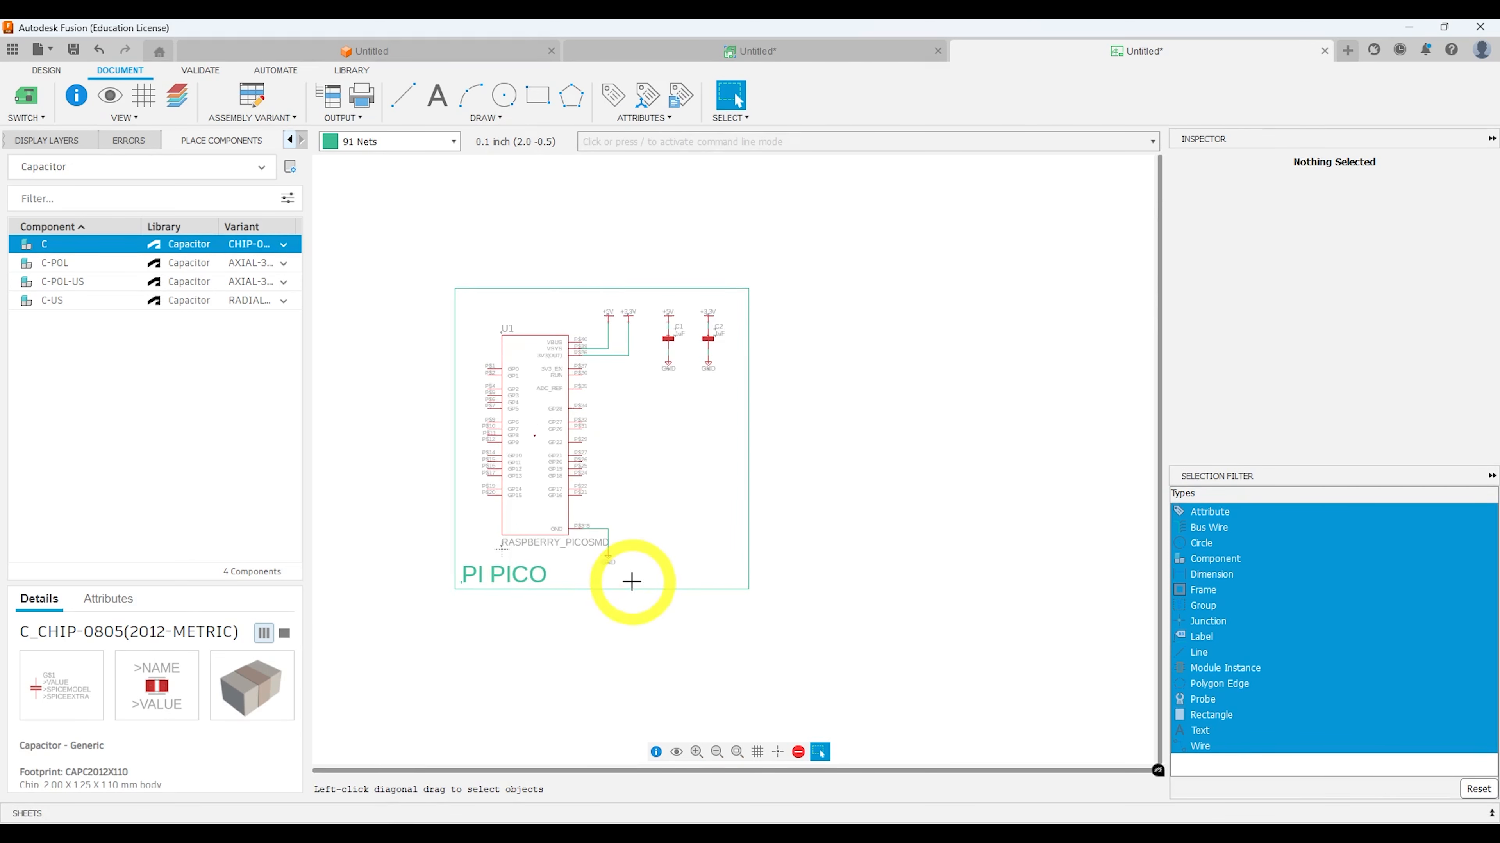